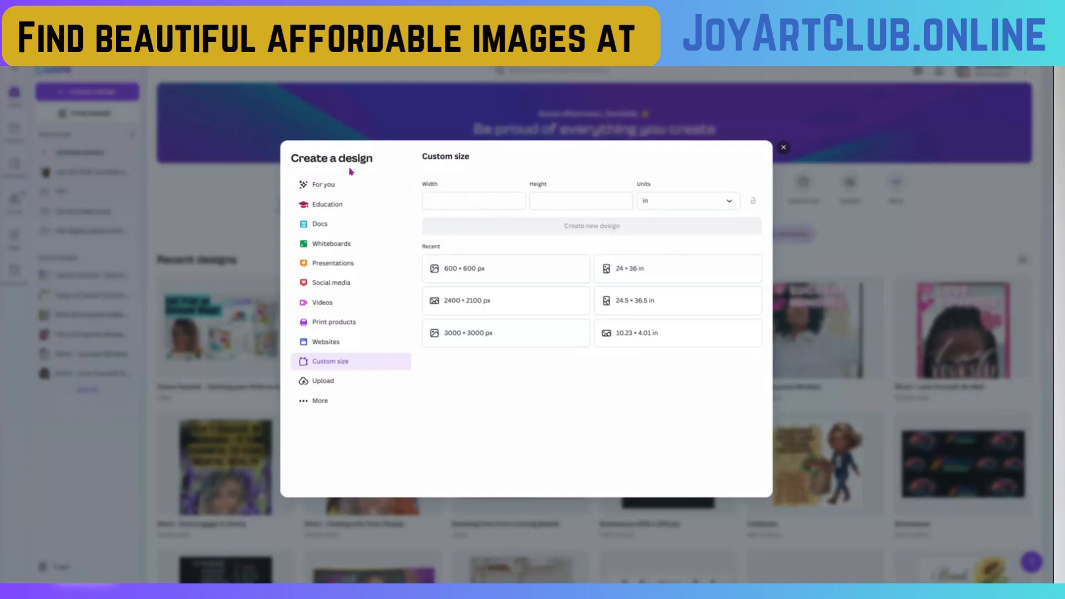
# Create a new custom-size design 18 in wide and 32 in high
pyautogui.click(563, 201)
pyautogui.click(663, 204)
pyautogui.click(468, 201)
pyautogui.click(451, 201)
pyautogui.write('18')
pyautogui.click(553, 201)
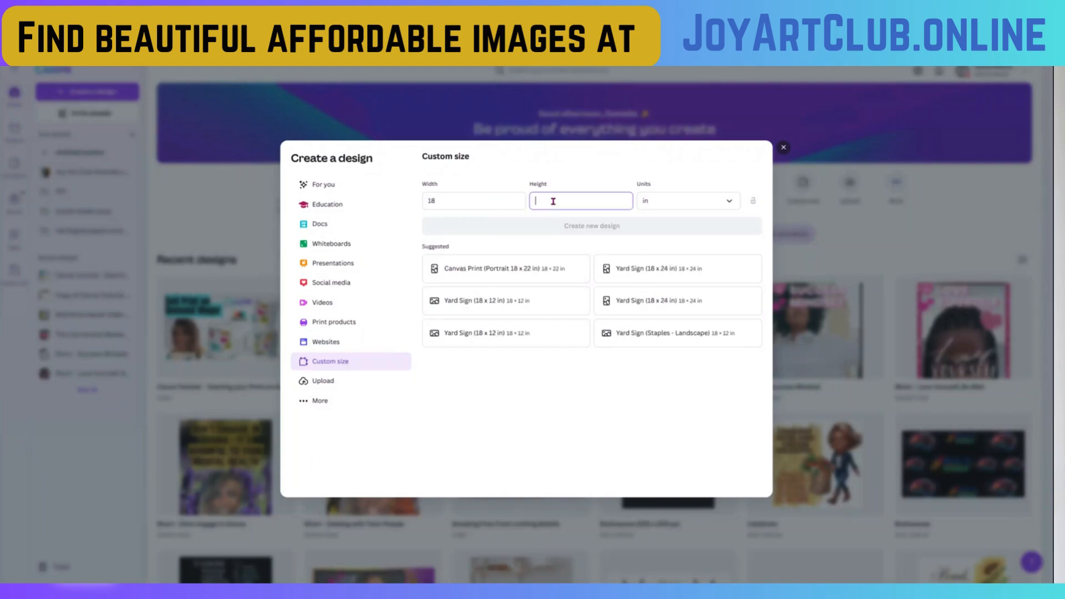
pyautogui.write('32')
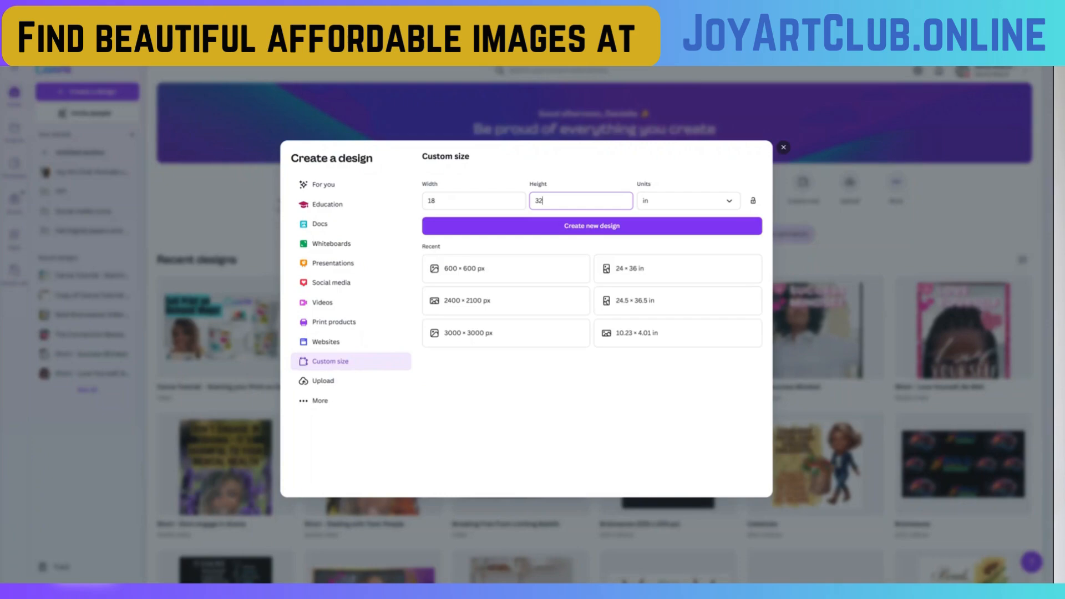
pyautogui.press('Return')
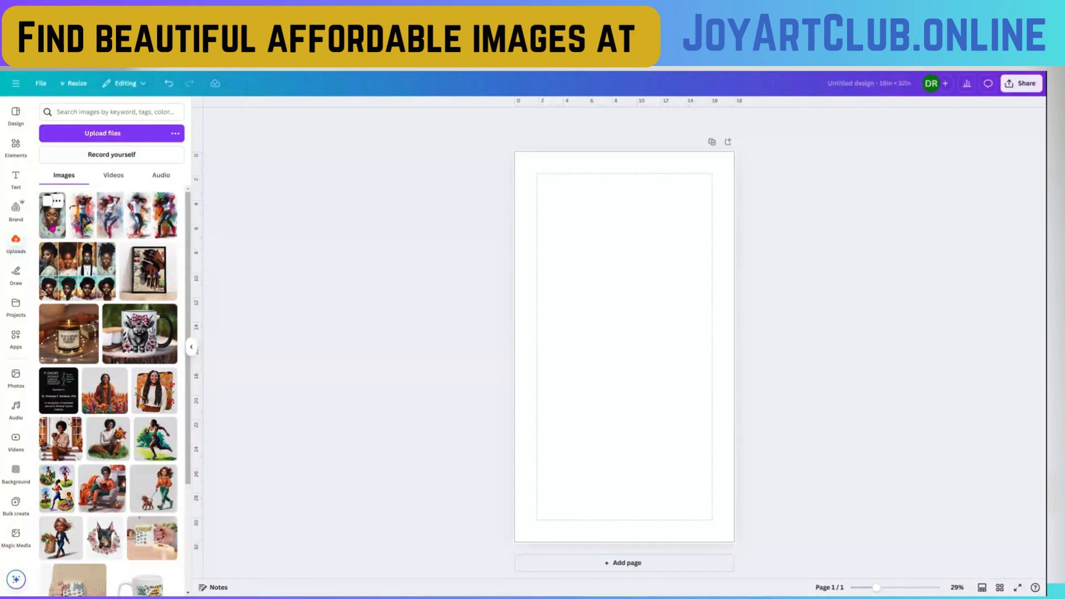
# Place the uploaded portrait of the woman with white flowers on the page and enlarge it slightly past the page edges
pyautogui.click(52, 228)
pyautogui.moveTo(613, 325); pyautogui.dragTo(590, 305)
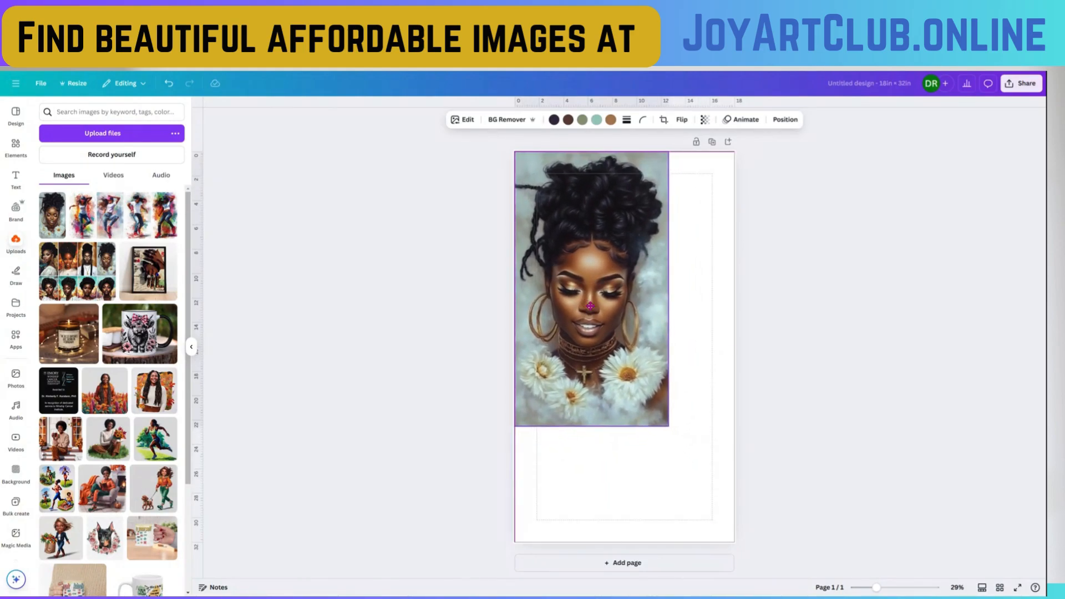
pyautogui.moveTo(669, 426); pyautogui.dragTo(758, 532)
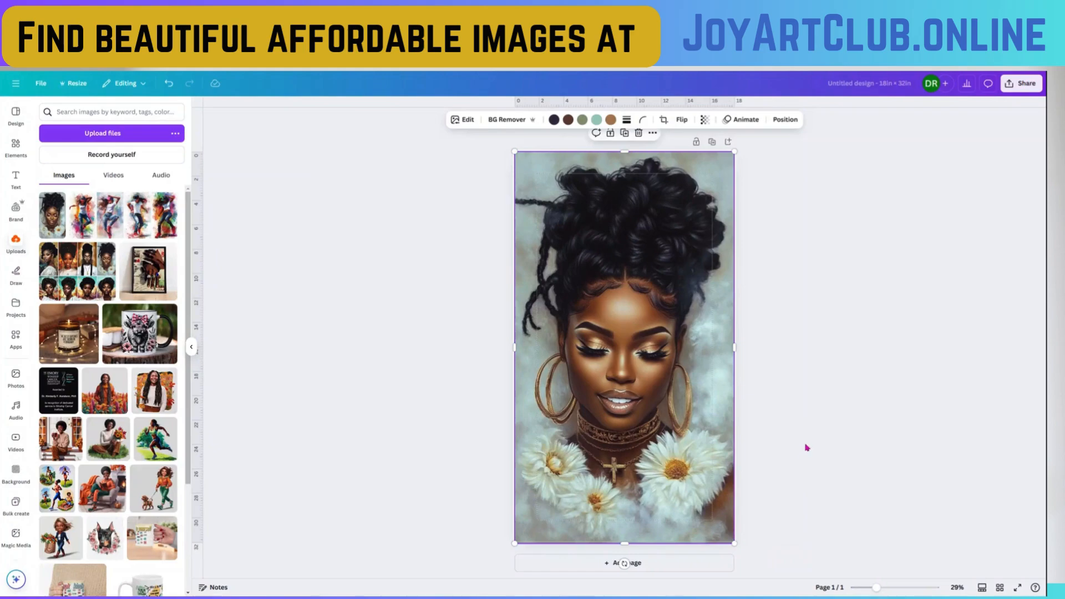
pyautogui.click(808, 423)
pyautogui.click(713, 335)
pyautogui.moveTo(734, 544); pyautogui.dragTo(739, 548)
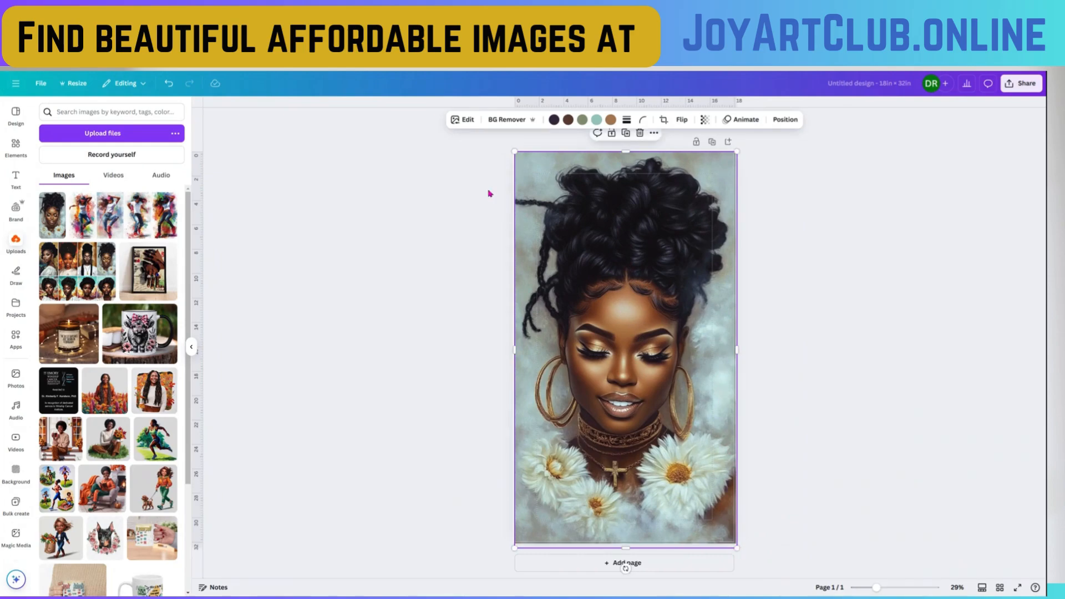
pyautogui.moveTo(515, 151); pyautogui.dragTo(513, 148)
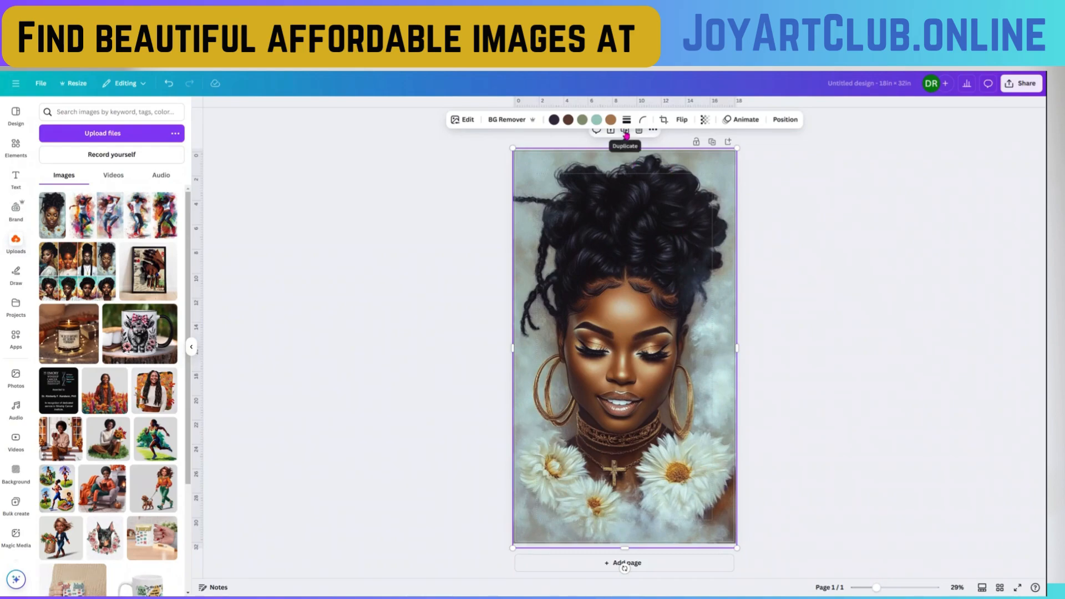
pyautogui.click(647, 145)
pyautogui.click(647, 150)
pyautogui.click(624, 134)
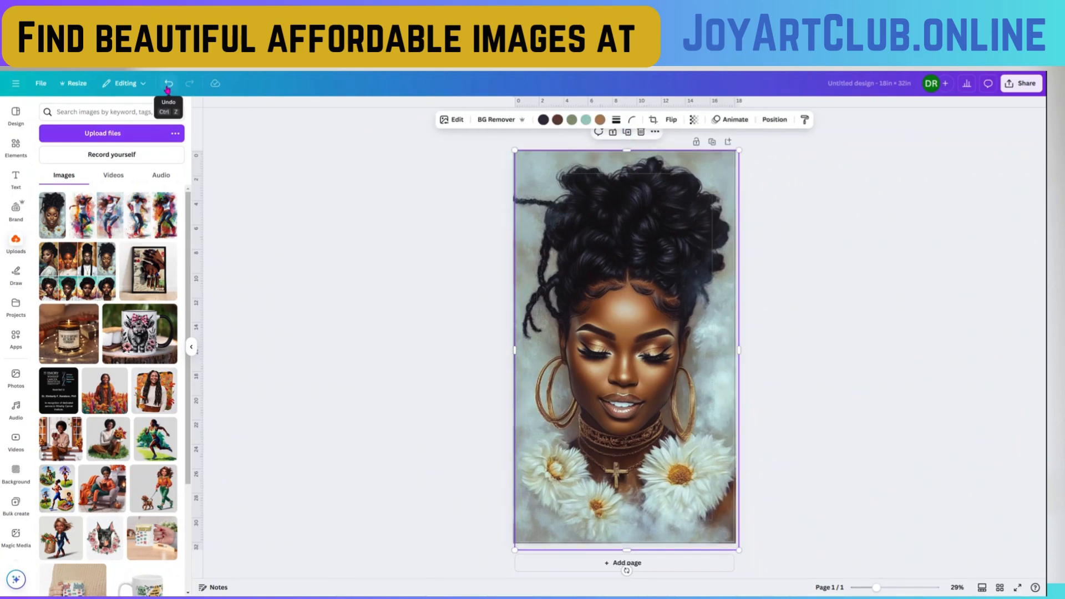
pyautogui.click(167, 88)
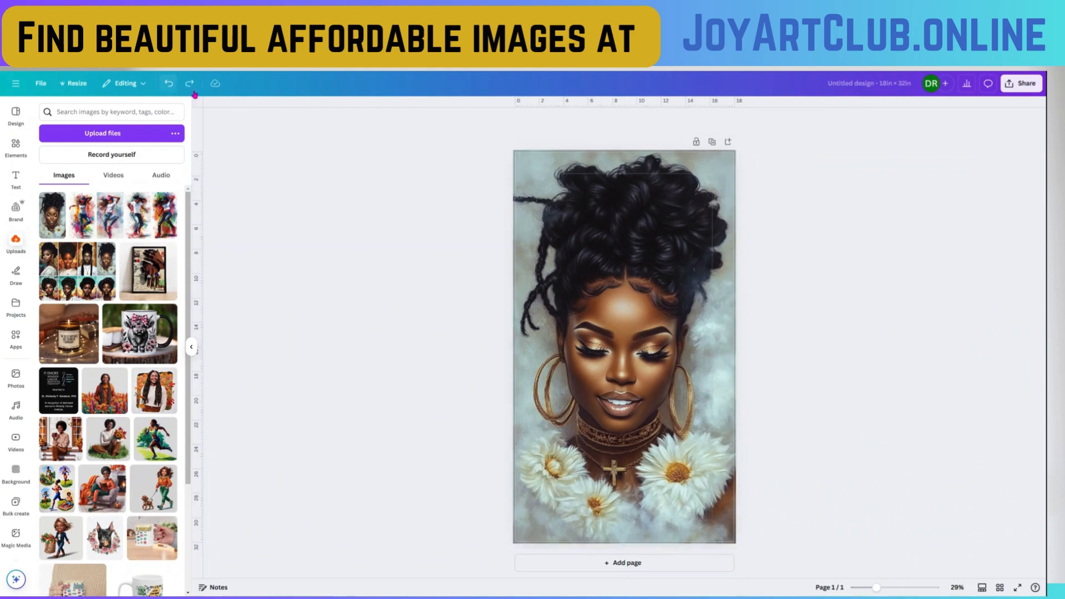
# Duplicate the portrait page and search the graphic elements for "gold sunflower"
pyautogui.click(712, 143)
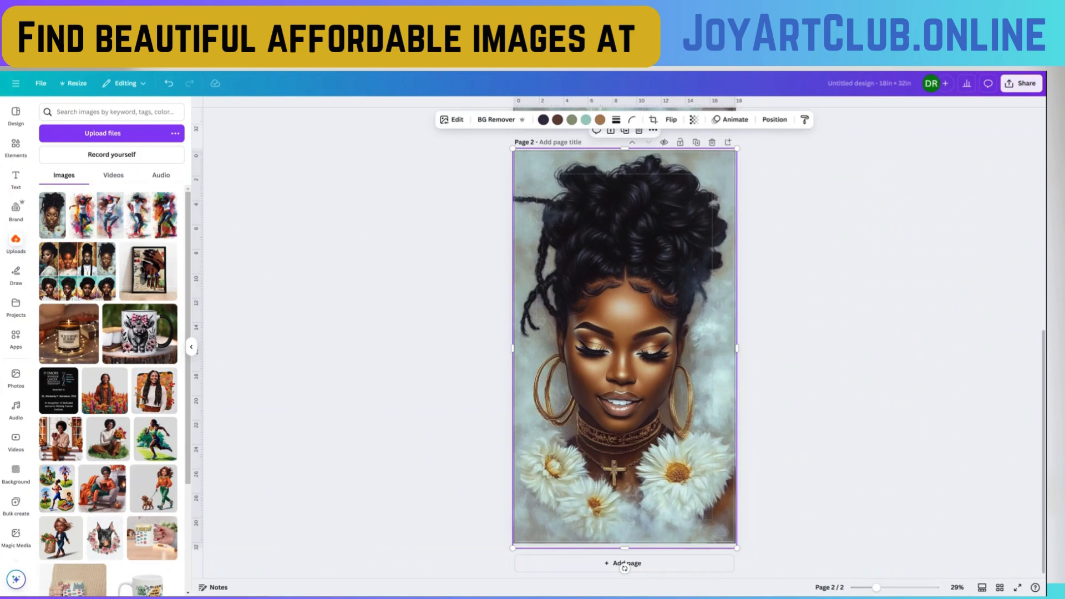
pyautogui.click(15, 148)
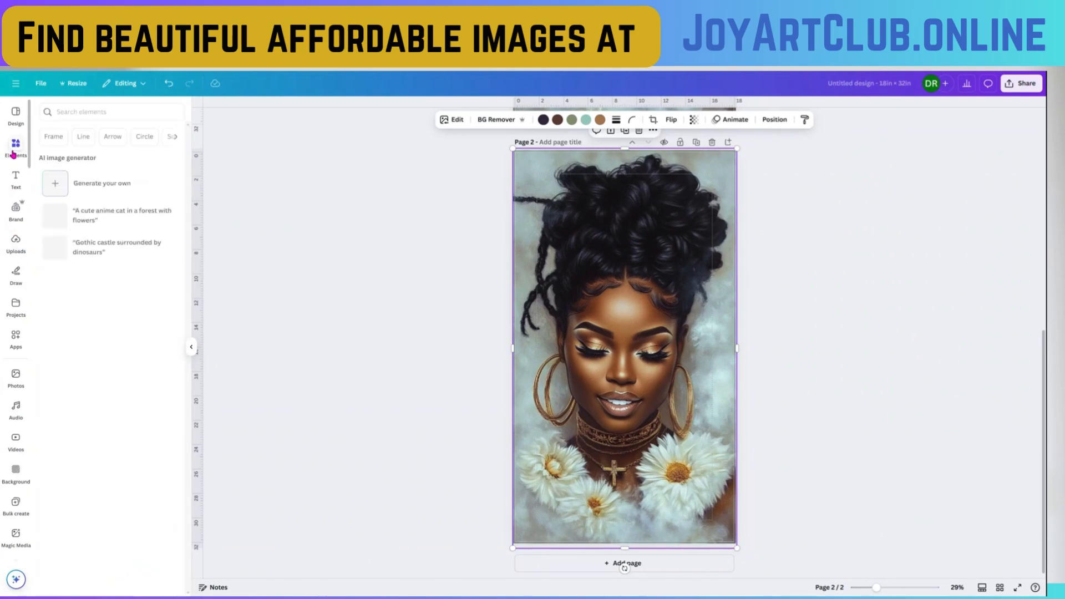
pyautogui.click(81, 112)
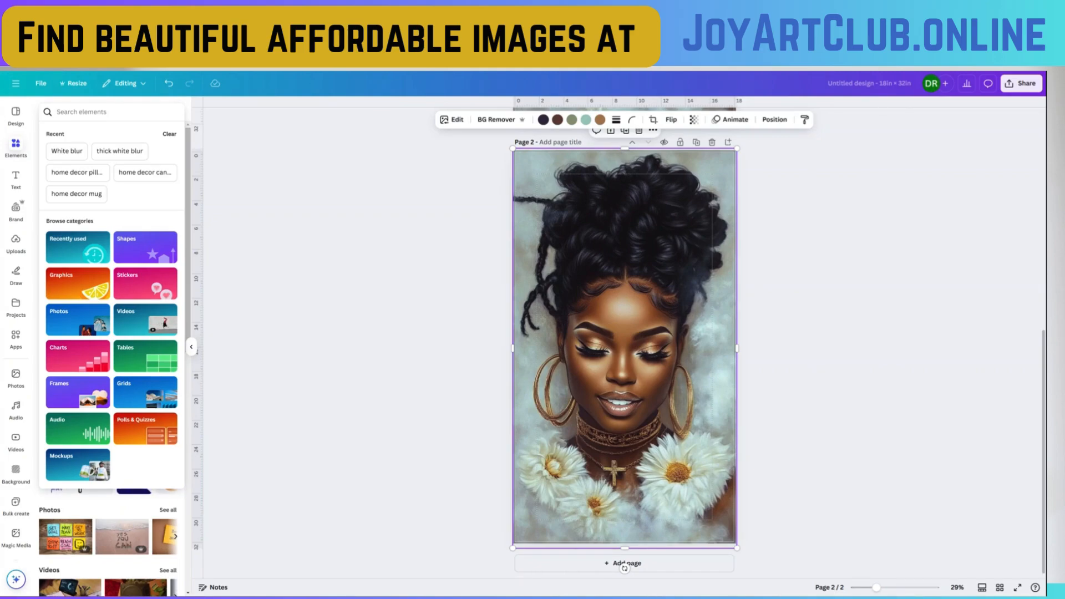
pyautogui.write('gold ')
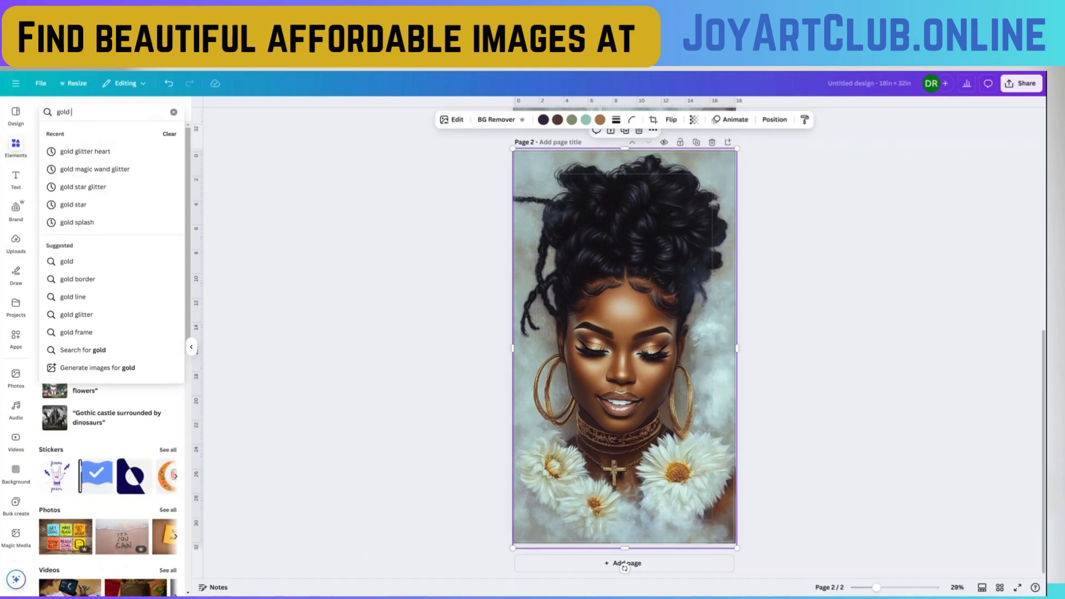
pyautogui.write('sunflower')
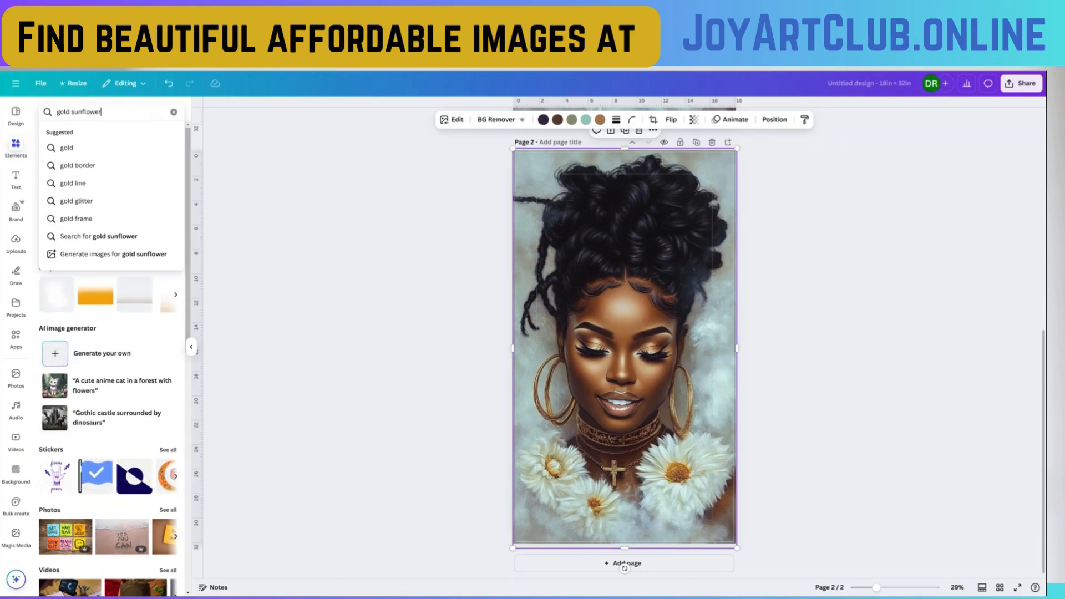
pyautogui.press('Return')
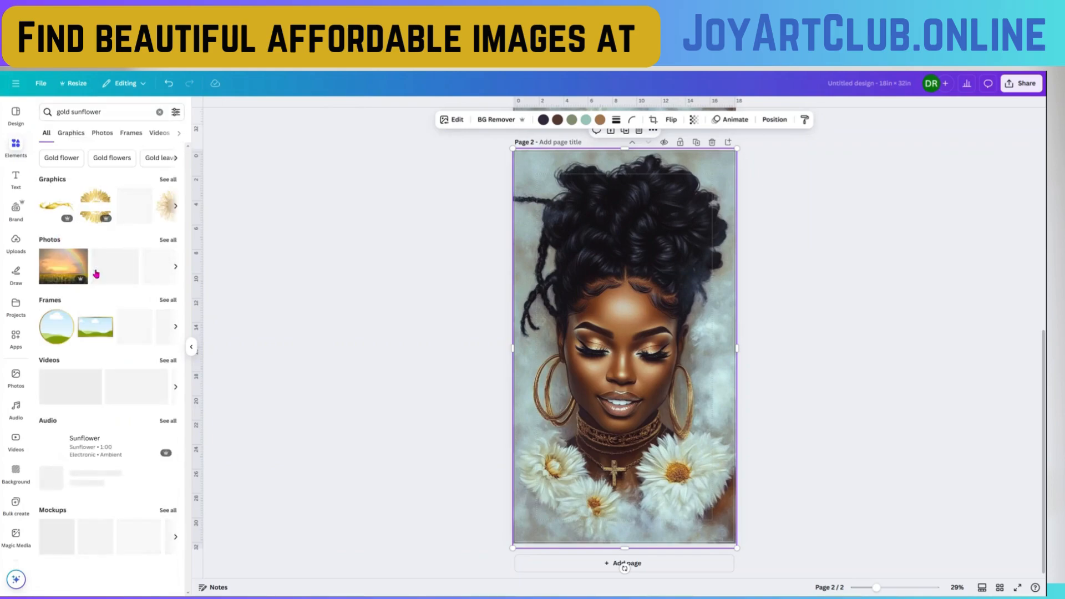
pyautogui.click(169, 180)
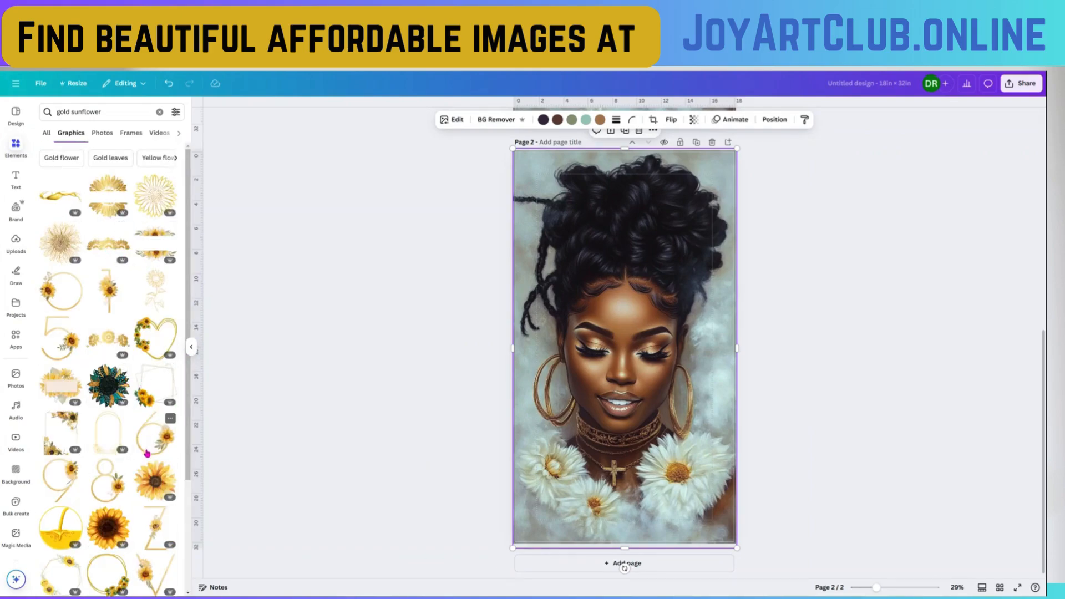
# Add the single yellow sunflower graphic to page 2 and shrink it to sit in the woman's hair above the forehead
pyautogui.click(155, 484)
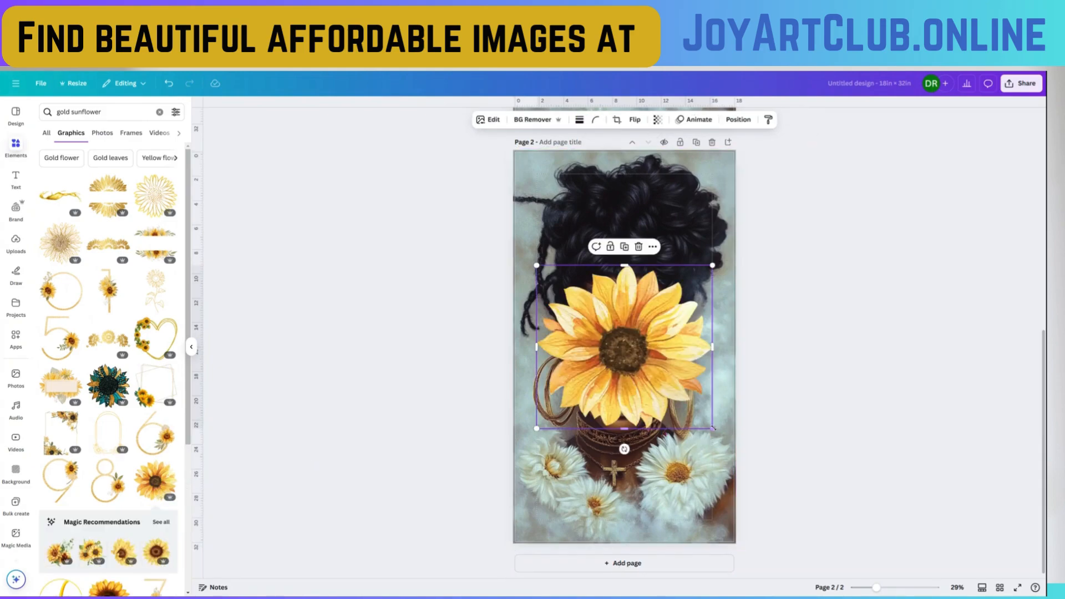
pyautogui.moveTo(712, 428); pyautogui.dragTo(592, 263)
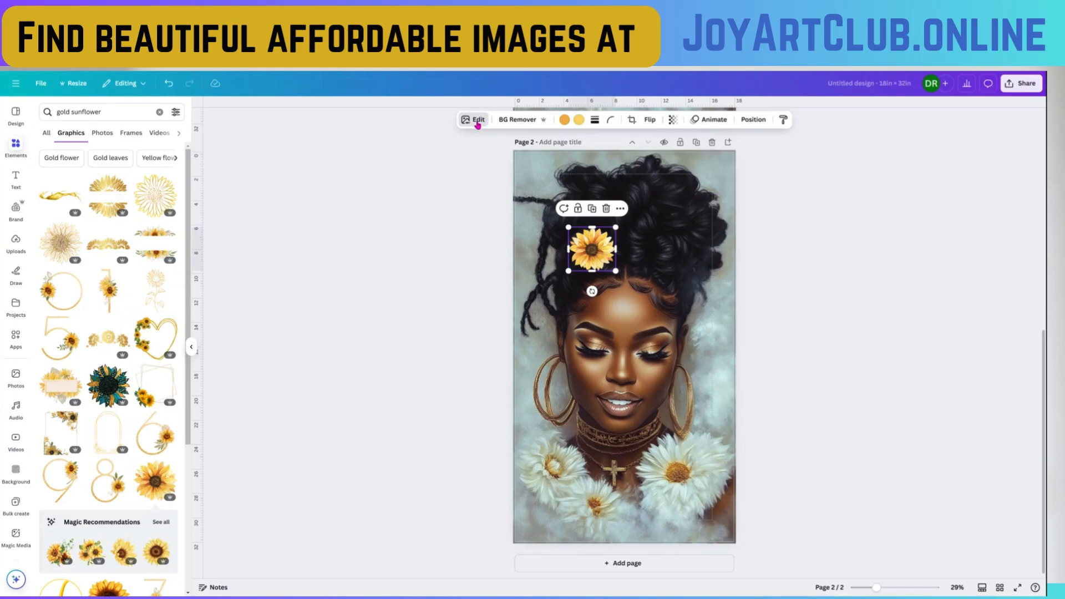
pyautogui.click(601, 255)
pyautogui.click(602, 255)
# Set the sunflower's temperature to -32 and brightness to -39, and make it slightly smaller in the hair
pyautogui.click(478, 120)
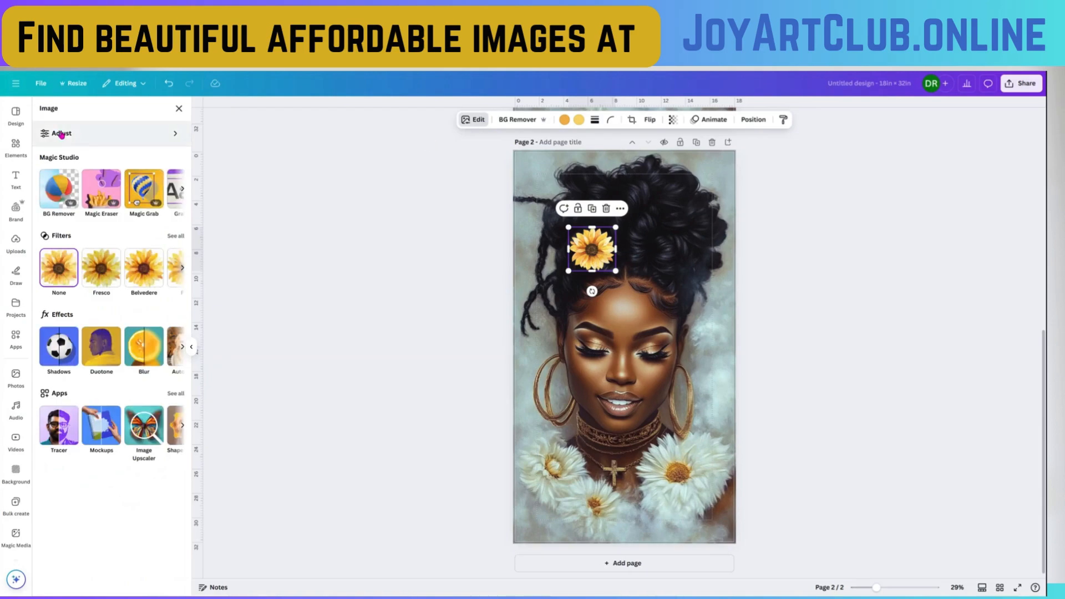
pyautogui.click(80, 137)
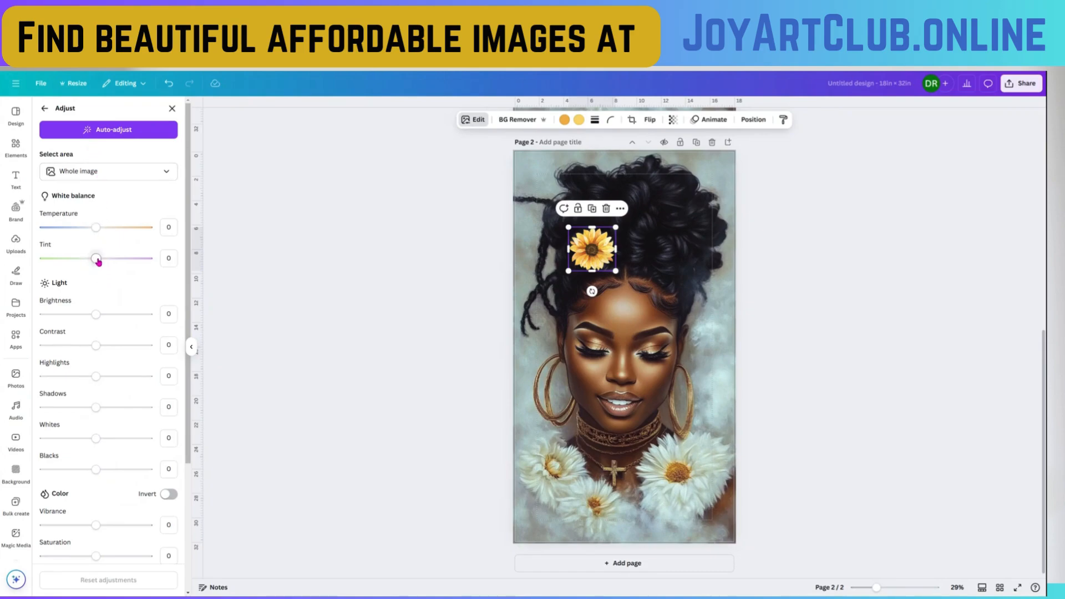
pyautogui.moveTo(97, 229)
pyautogui.mouseDown()
pyautogui.moveTo(124, 235)
pyautogui.moveTo(67, 226)
pyautogui.moveTo(81, 227)
pyautogui.mouseUp()
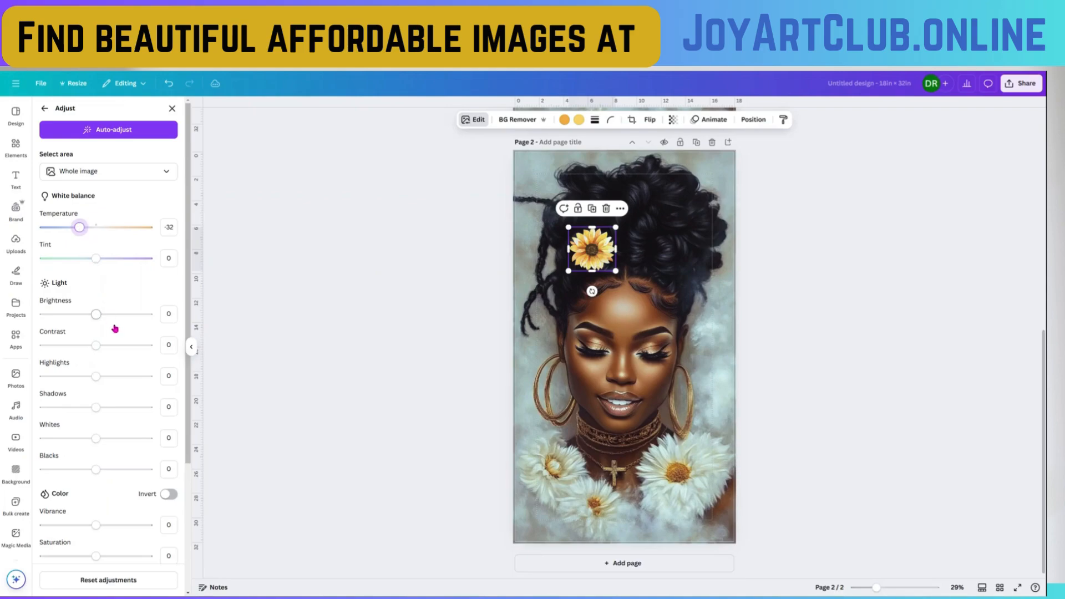
pyautogui.moveTo(89, 314); pyautogui.dragTo(92, 314)
pyautogui.moveTo(84, 312); pyautogui.dragTo(75, 301)
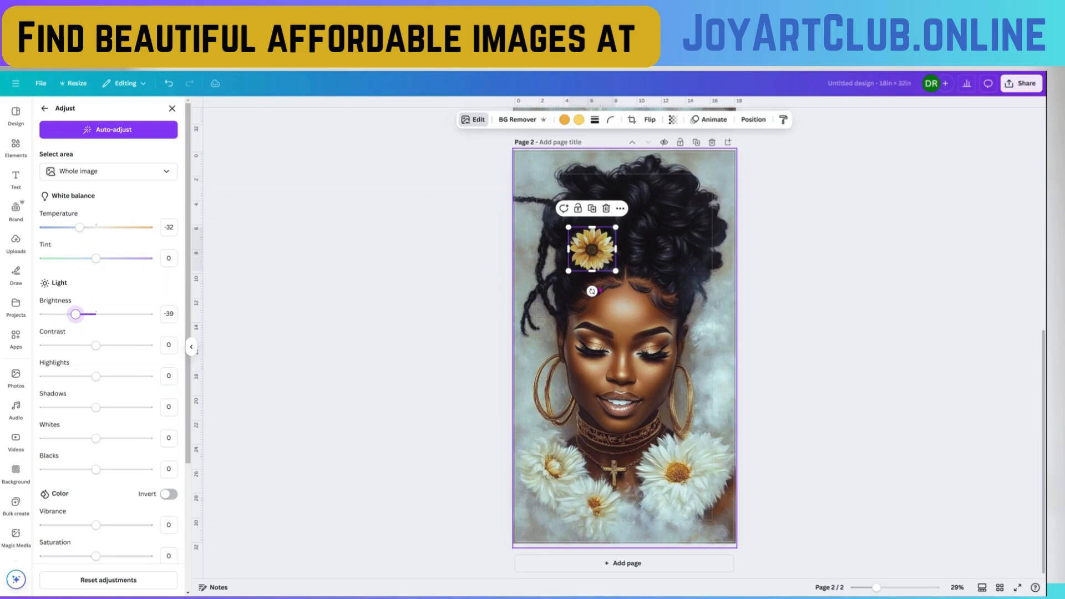
pyautogui.moveTo(615, 269); pyautogui.dragTo(595, 265)
pyautogui.click(694, 302)
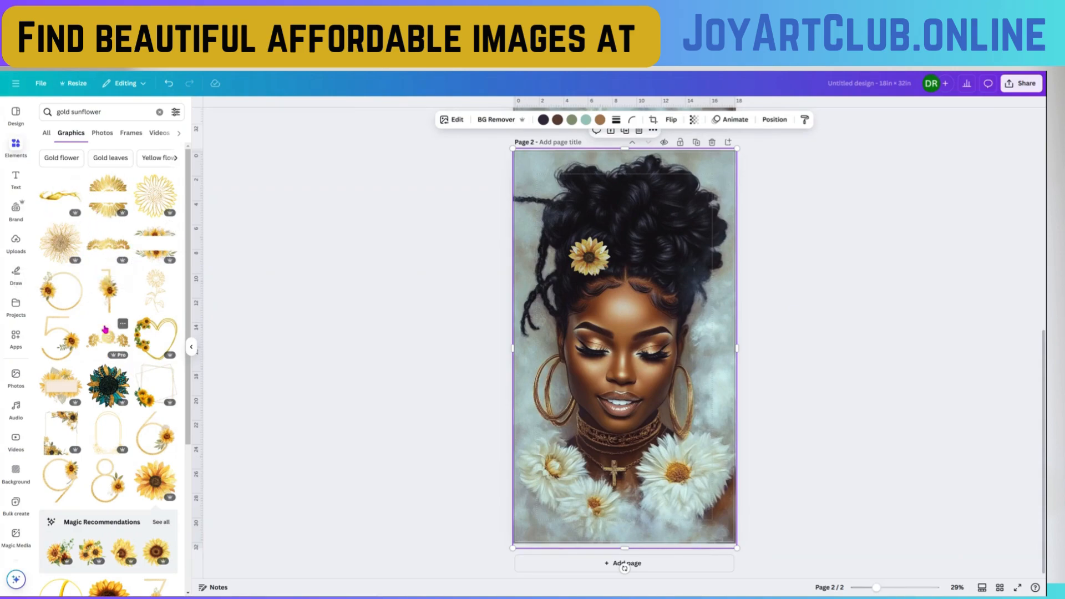
# Replace the single sunflower with the three-flower gold graphic, shrunk and placed along the hairline like a headband
pyautogui.click(596, 270)
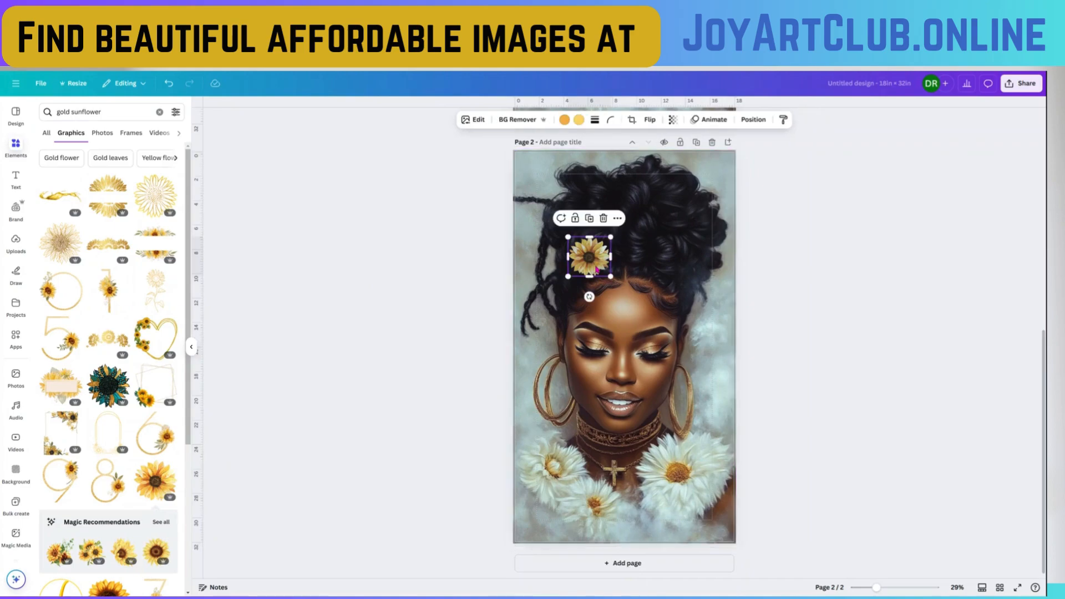
pyautogui.click(603, 218)
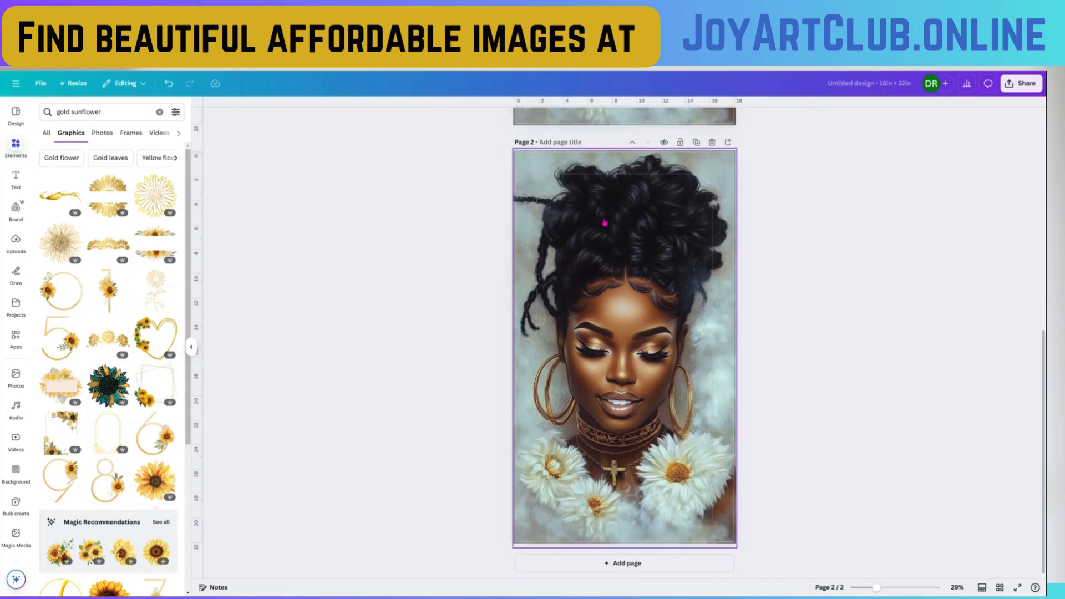
pyautogui.click(107, 339)
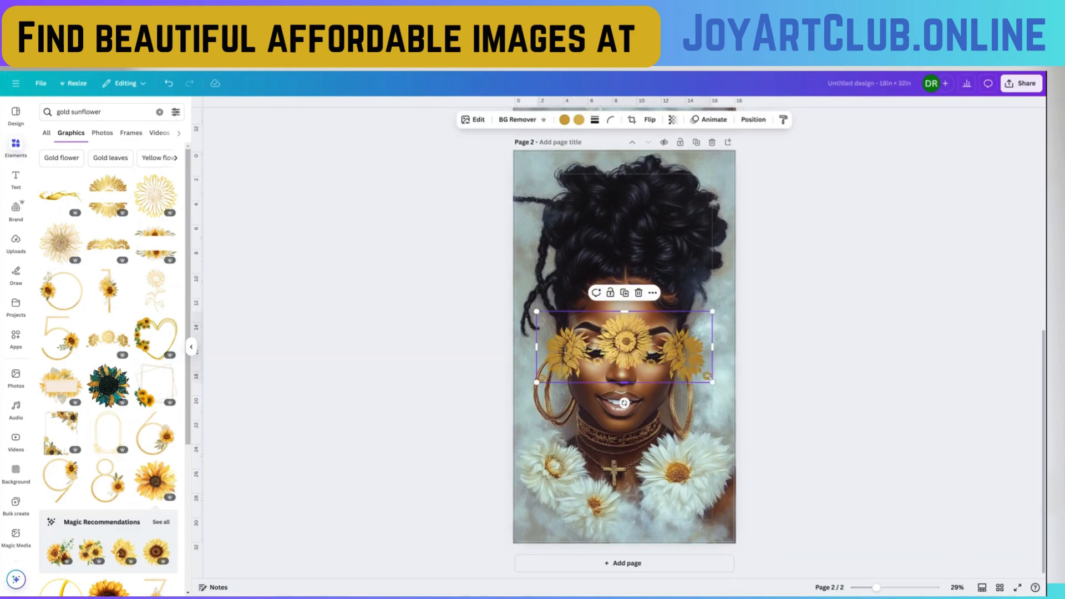
pyautogui.moveTo(626, 263); pyautogui.dragTo(628, 175)
pyautogui.moveTo(712, 295); pyautogui.dragTo(657, 269)
pyautogui.click(849, 318)
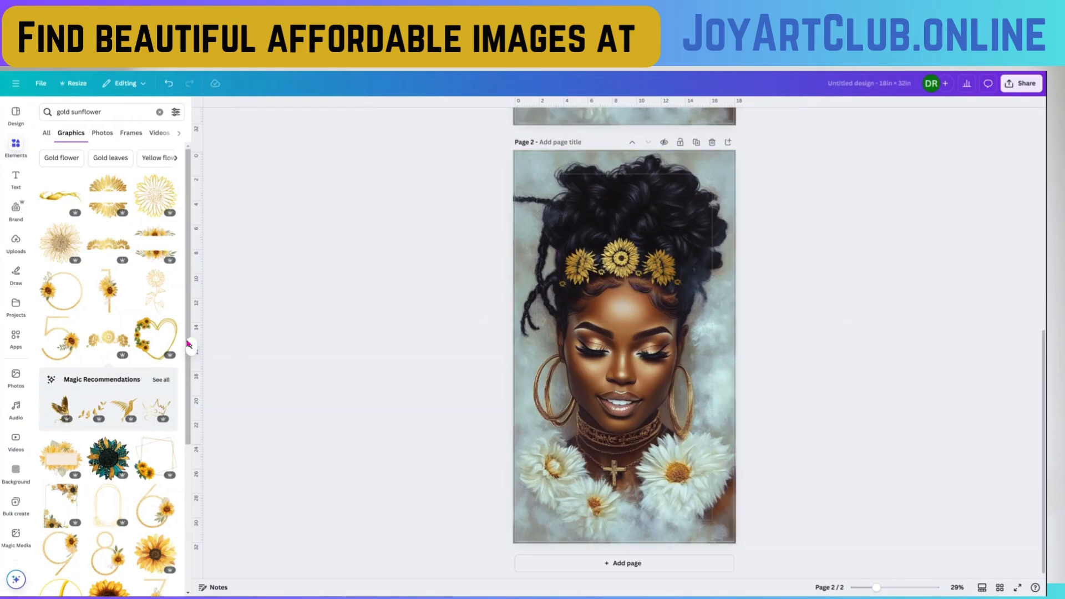
# Search the graphic elements for "gold glitter"
pyautogui.doubleClick(88, 112)
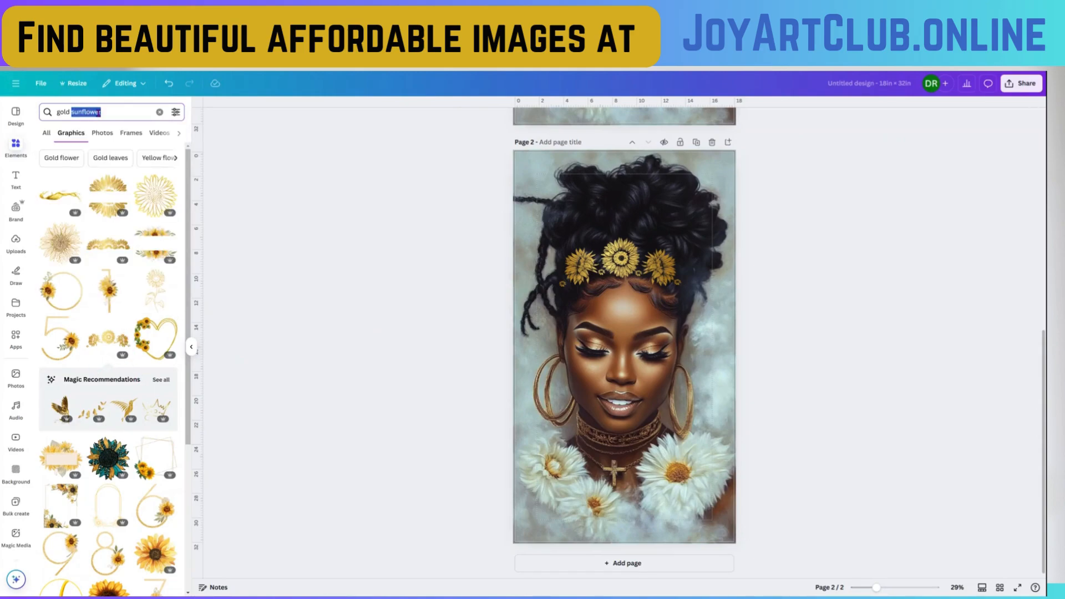
pyautogui.write('go')
pyautogui.press('BackSpace')
pyautogui.write('litter')
pyautogui.press('Return')
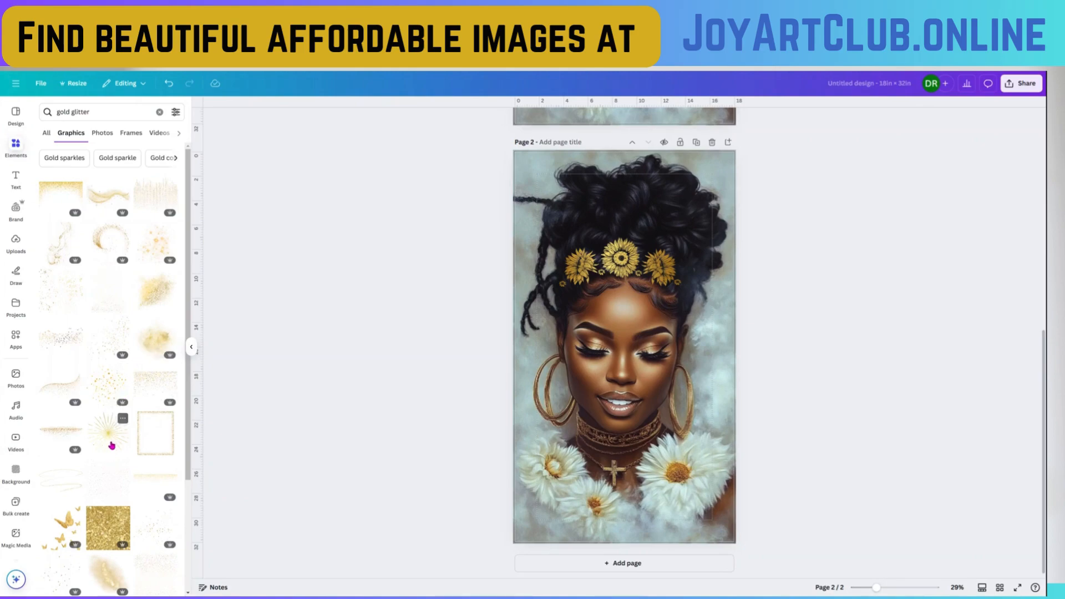
# Add the scattered gold glitter graphic and shrink it over the upper-right part of the woman's hair
pyautogui.click(114, 338)
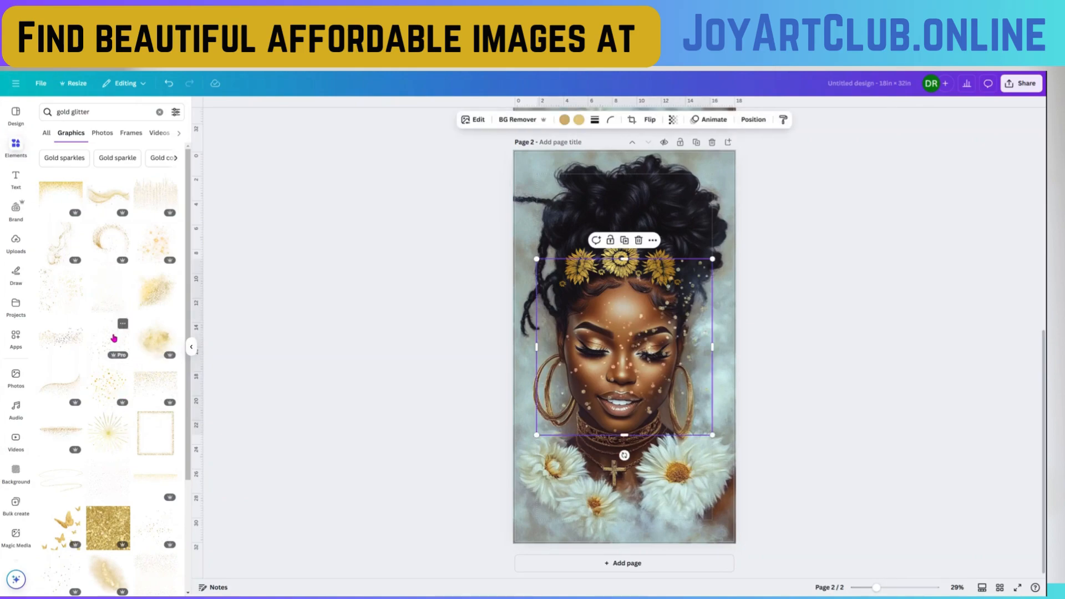
pyautogui.moveTo(568, 302); pyautogui.dragTo(629, 253)
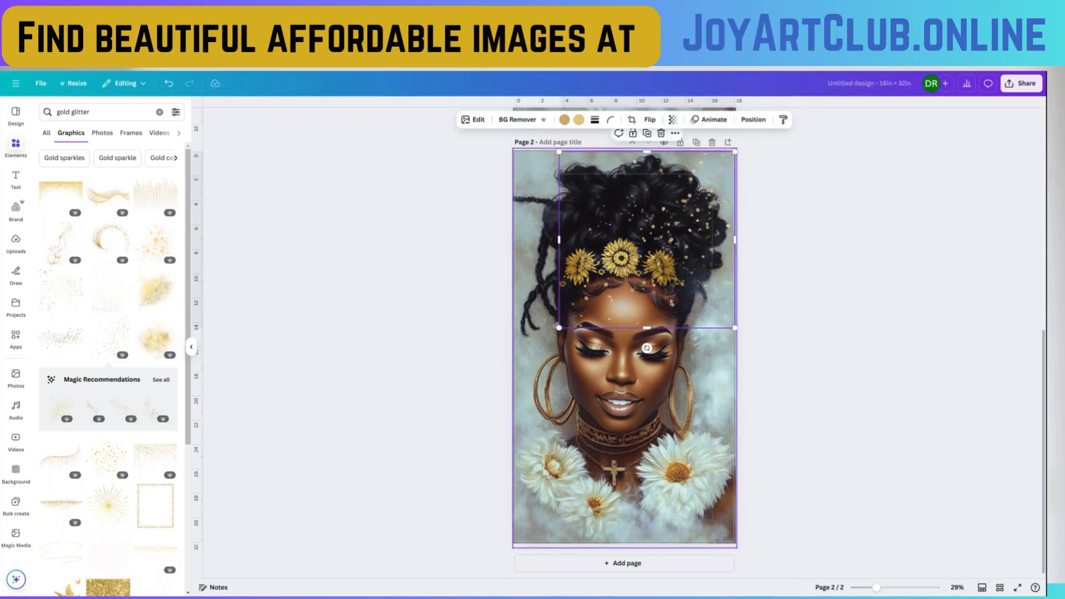
pyautogui.moveTo(559, 328); pyautogui.dragTo(648, 266)
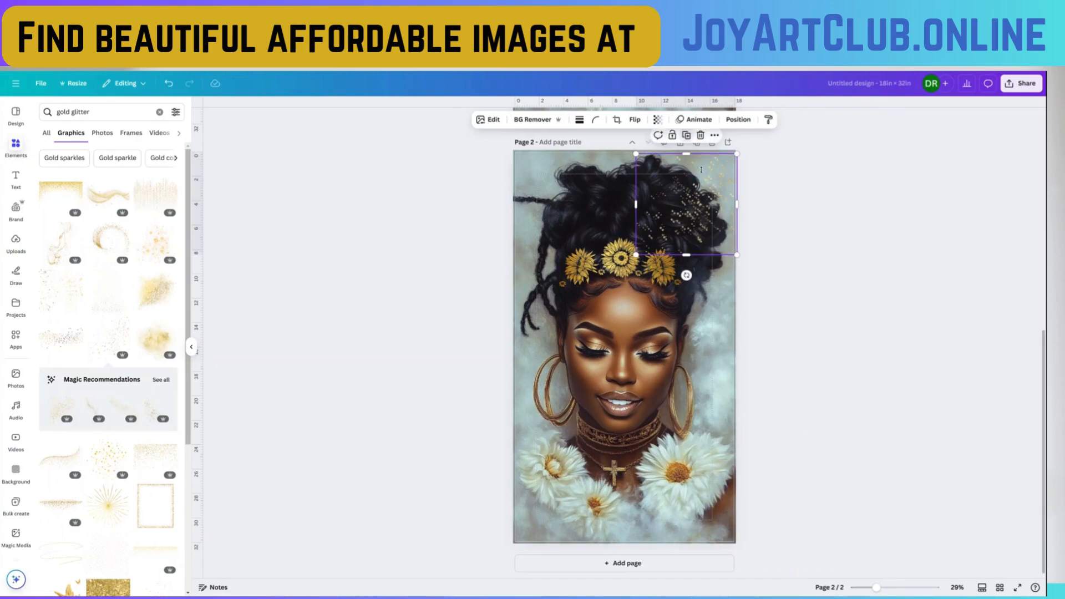
# Spread rotated copies of the gold glitter over the rest of the hair and around the neck and flowers
pyautogui.moveTo(703, 208); pyautogui.dragTo(577, 205)
pyautogui.moveTo(560, 270); pyautogui.dragTo(546, 182)
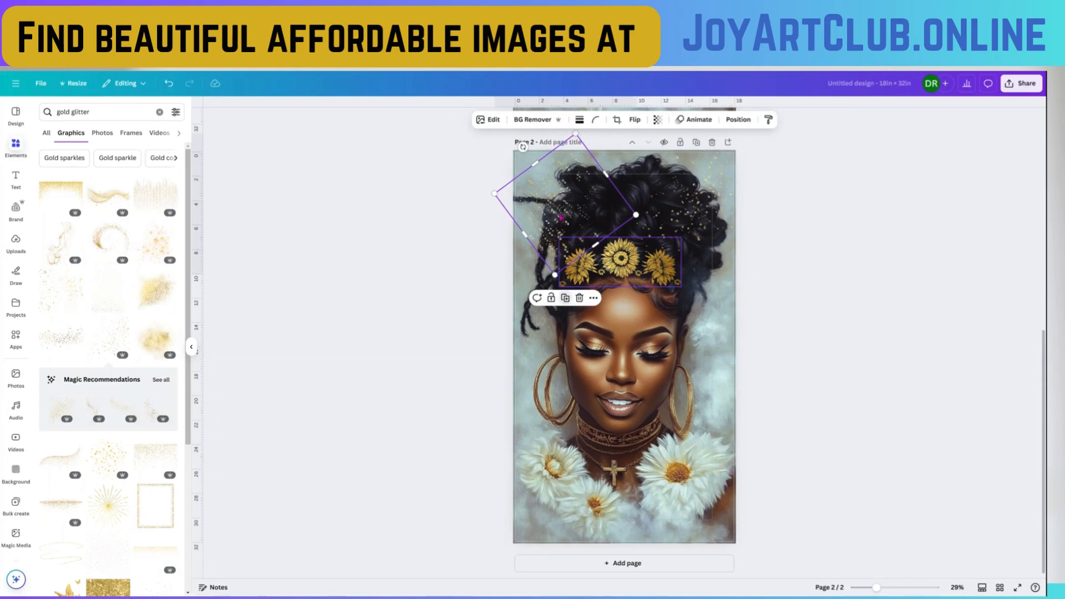
pyautogui.moveTo(559, 231); pyautogui.dragTo(688, 496)
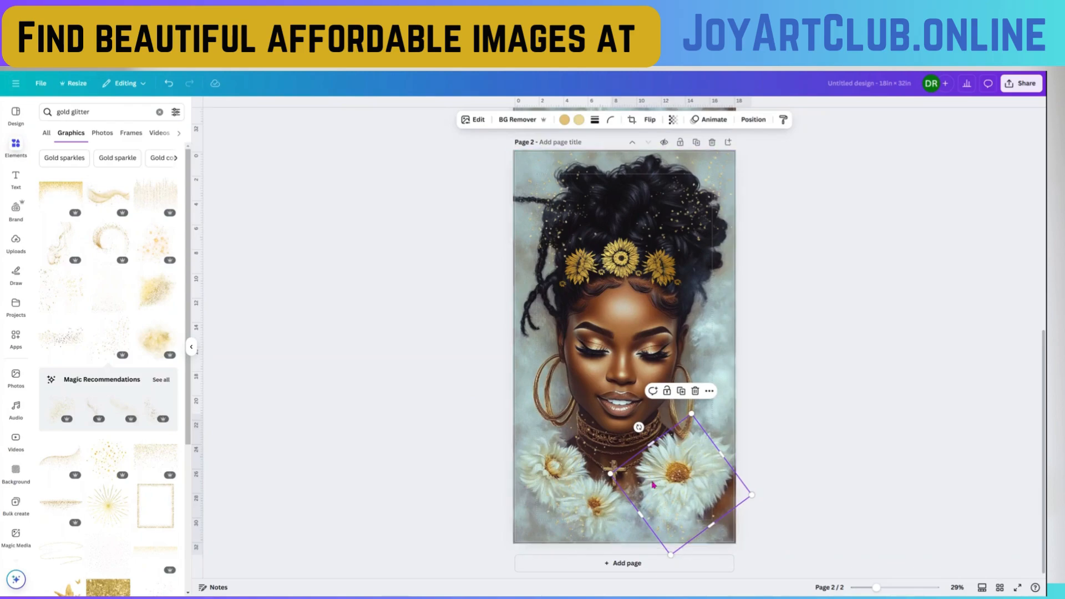
pyautogui.moveTo(639, 427); pyautogui.dragTo(638, 202)
pyautogui.click(681, 409)
pyautogui.click(779, 290)
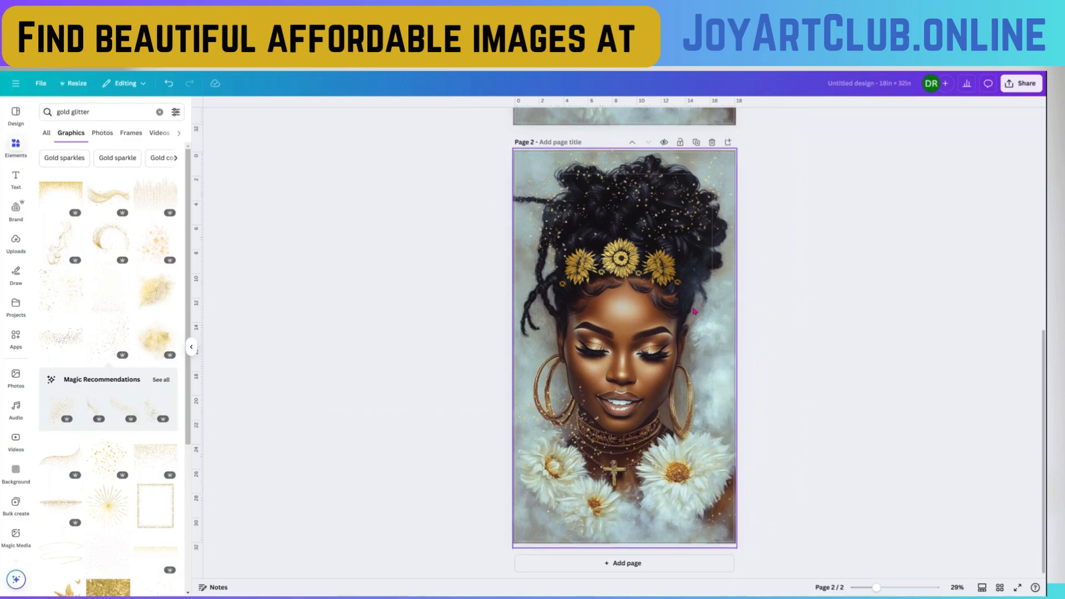
# Compare the original portrait on page 1 with the gold-decorated version on page 2
pyautogui.scroll(8, 694, 311)
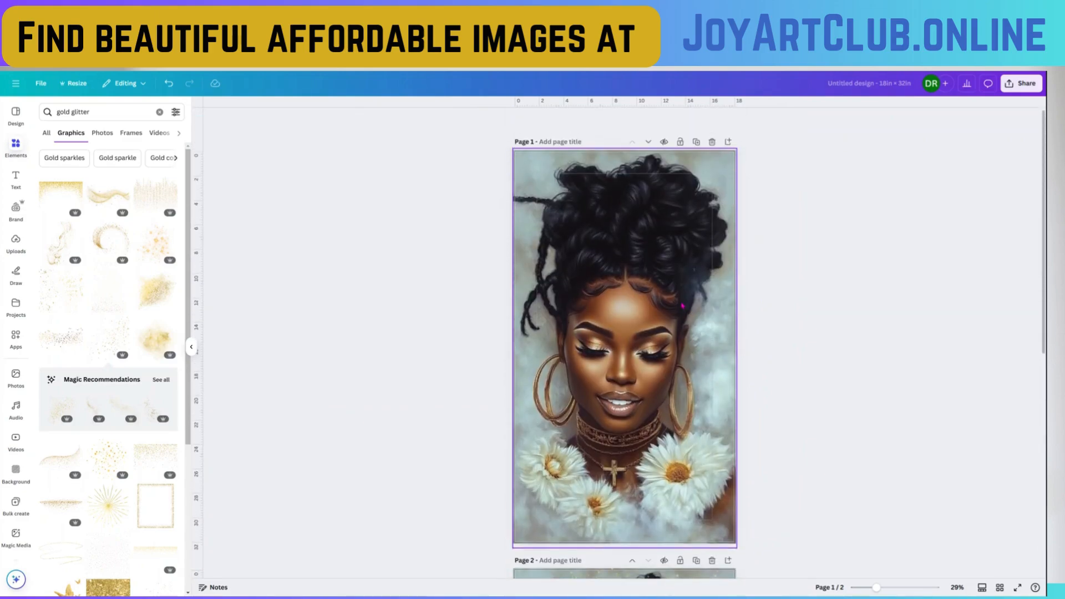
pyautogui.scroll(-8, 682, 305)
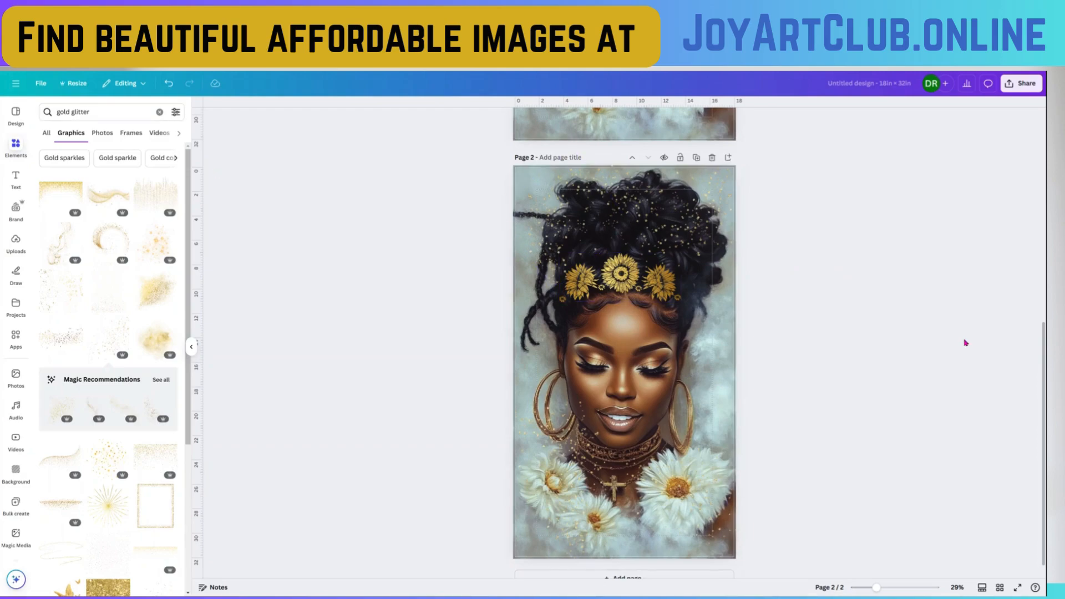
pyautogui.scroll(8, 843, 341)
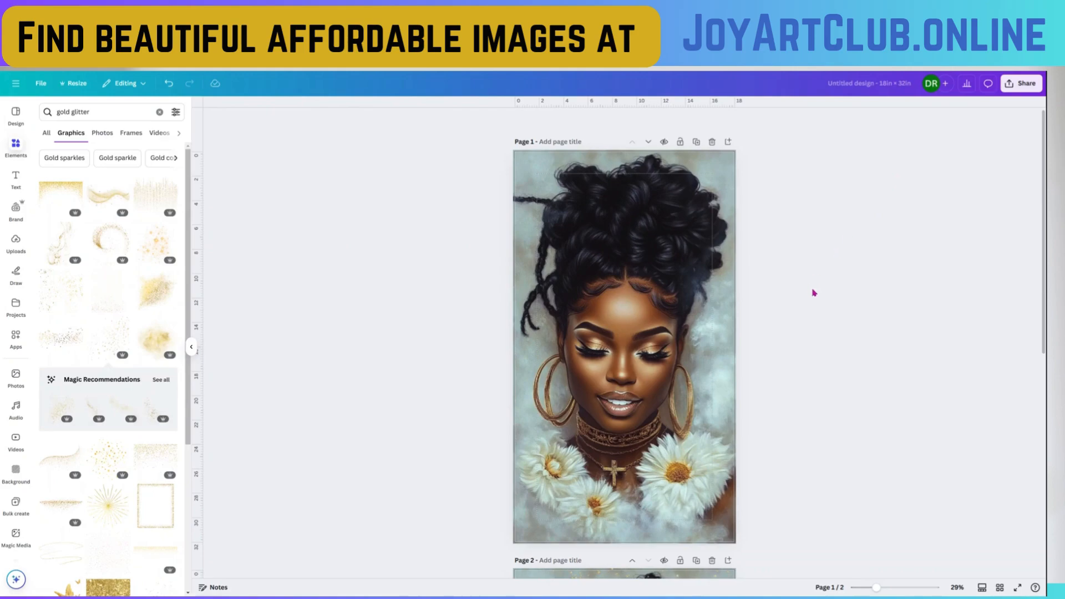
pyautogui.scroll(-8, 810, 310)
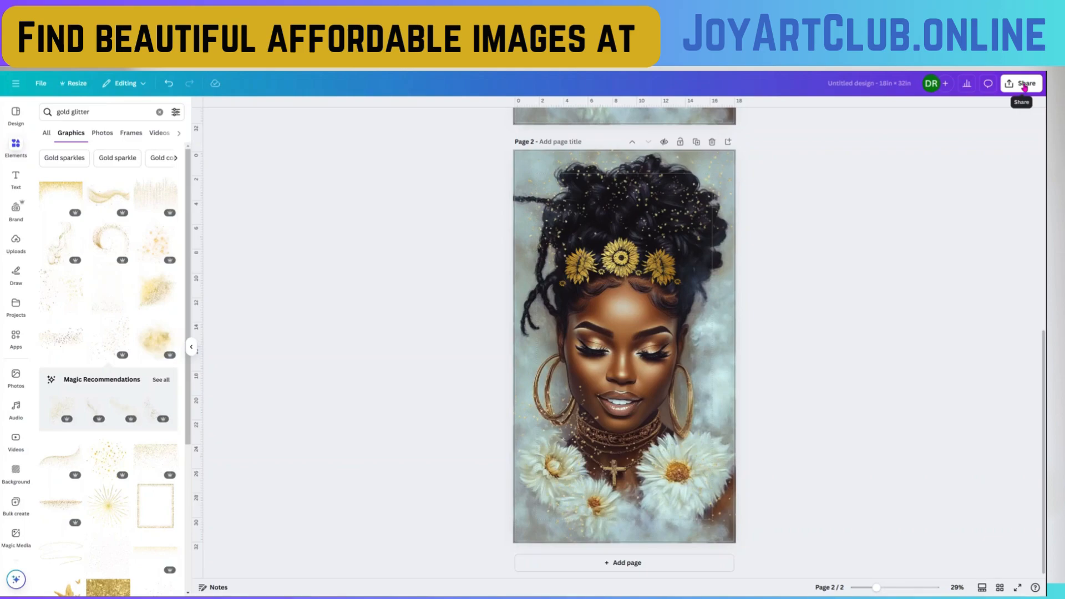
# Open the download settings for the design and set the PNG export size to 2.5
pyautogui.click(519, 162)
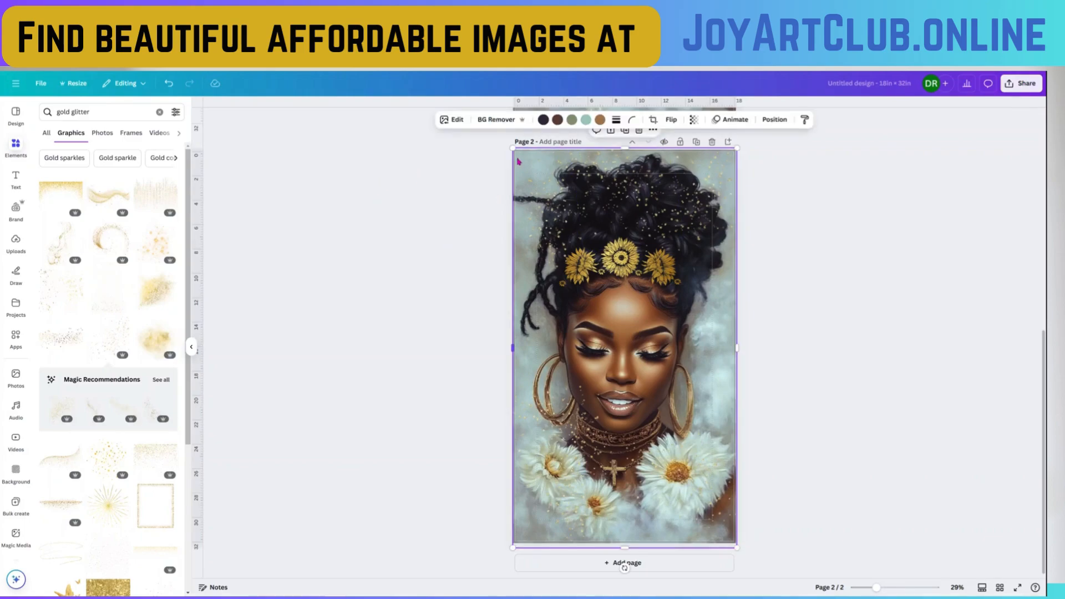
pyautogui.click(1024, 85)
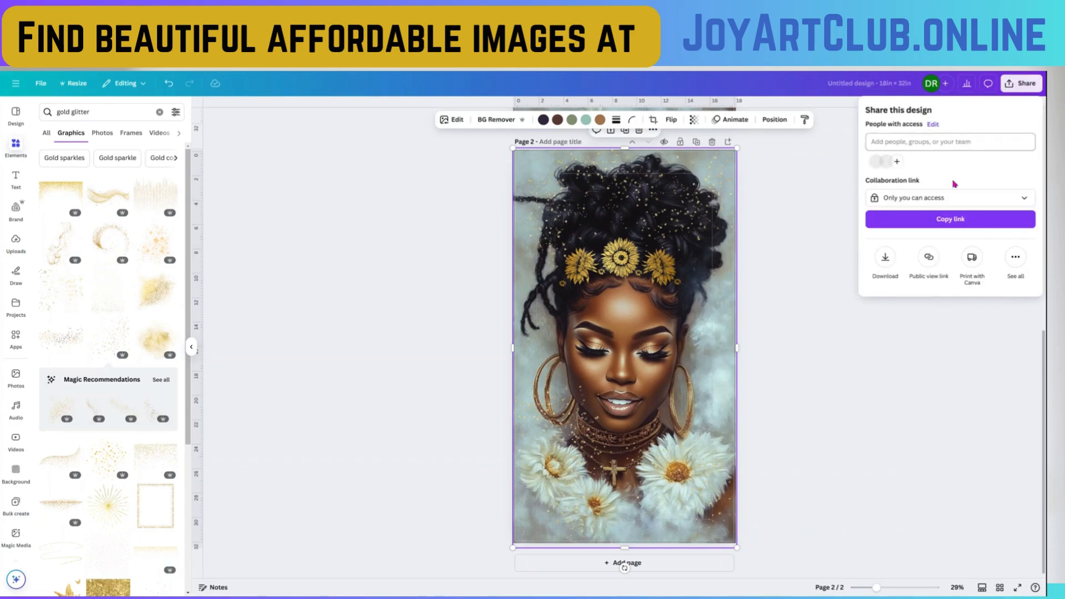
pyautogui.click(886, 262)
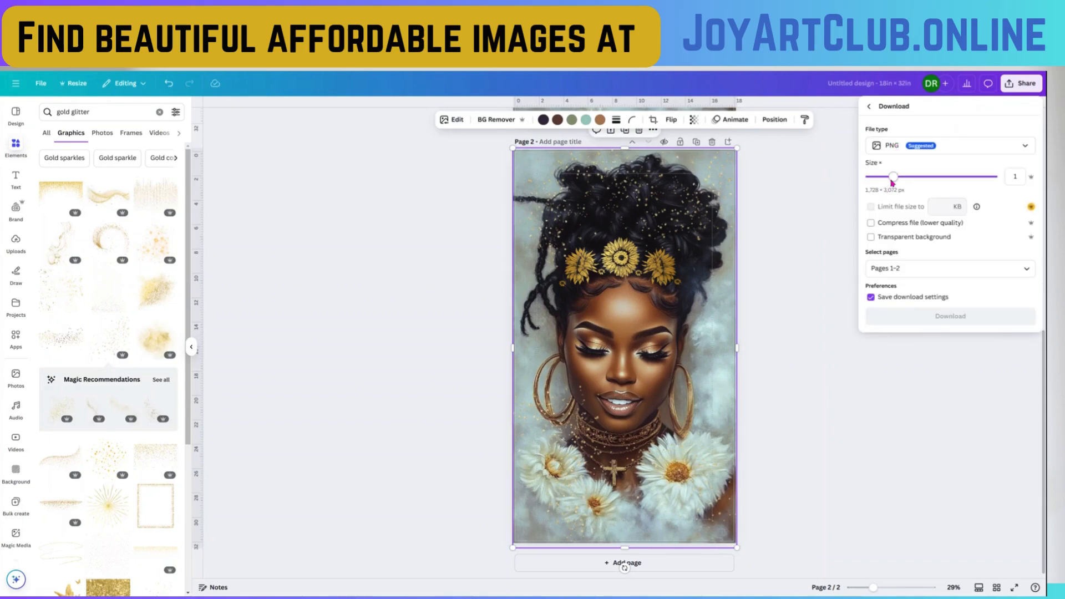
pyautogui.moveTo(892, 178); pyautogui.dragTo(964, 179)
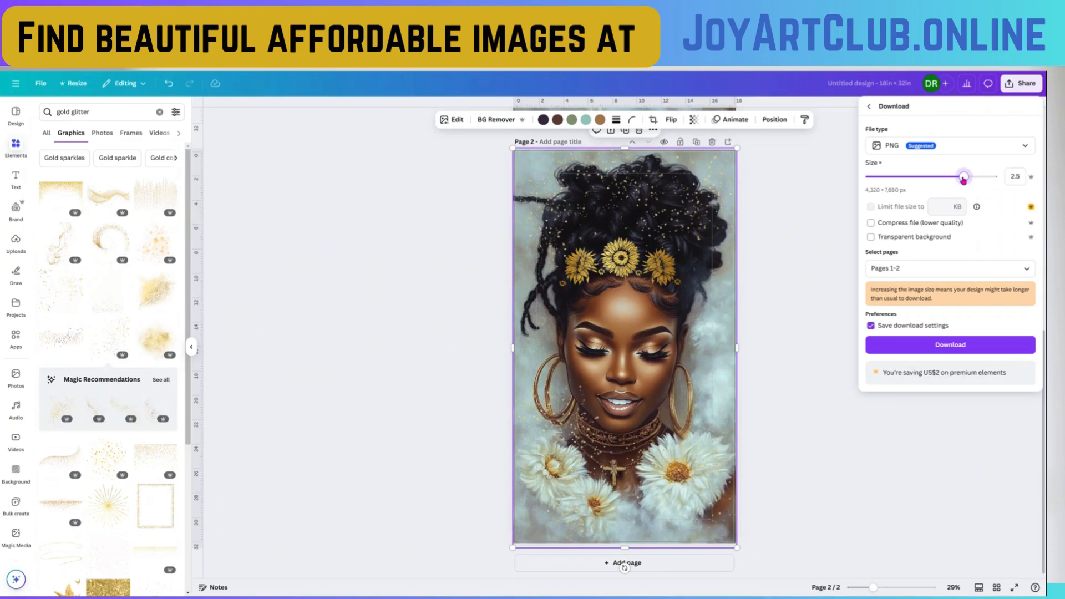
# Limit the export to page 2 and download it as a PNG
pyautogui.click(1026, 270)
pyautogui.click(895, 296)
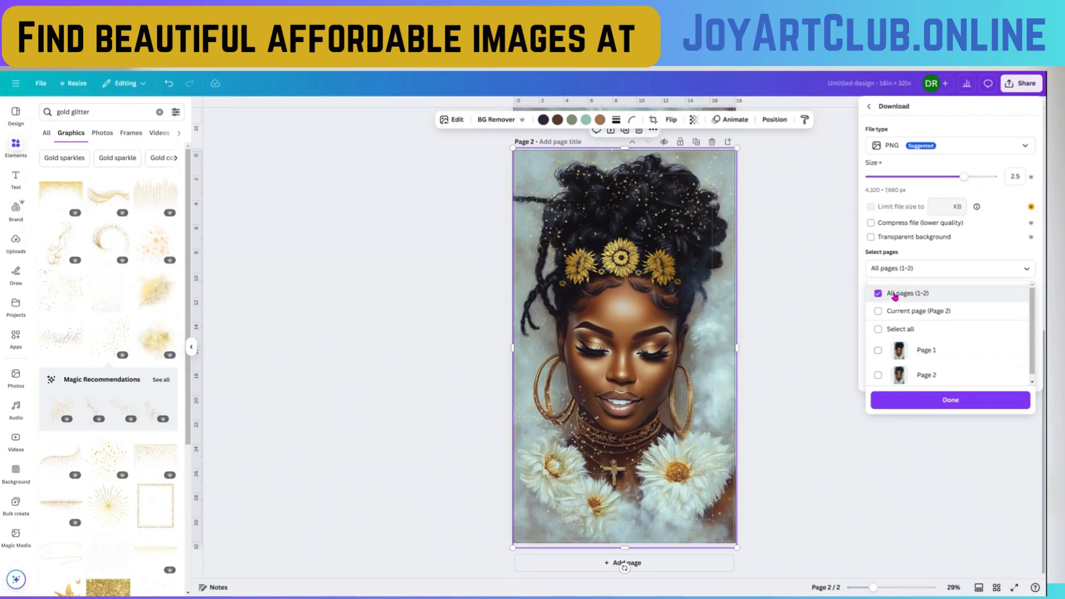
pyautogui.click(909, 377)
pyautogui.click(949, 402)
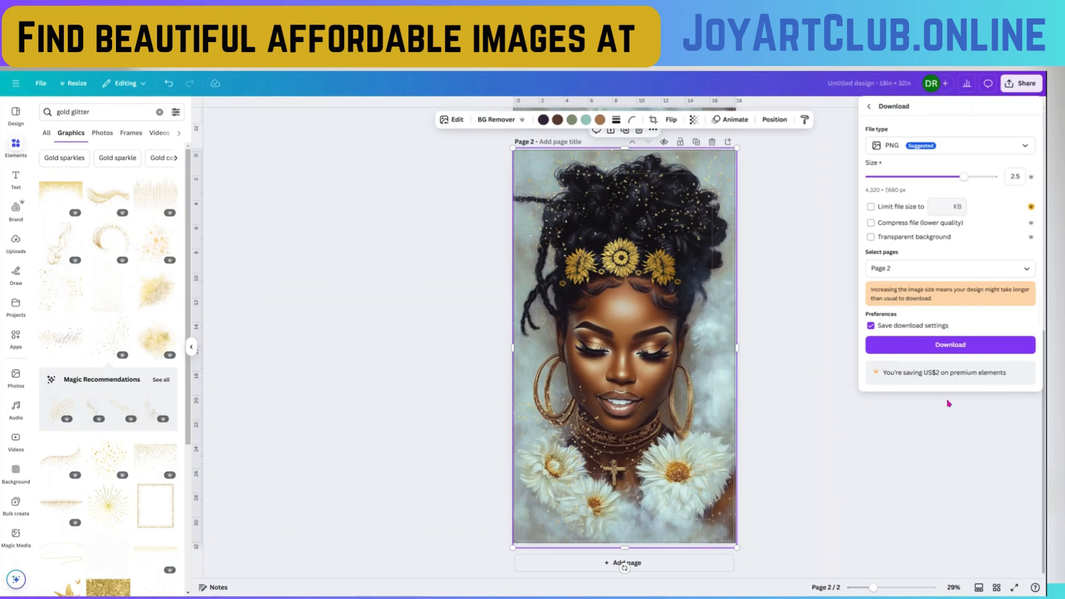
pyautogui.click(958, 348)
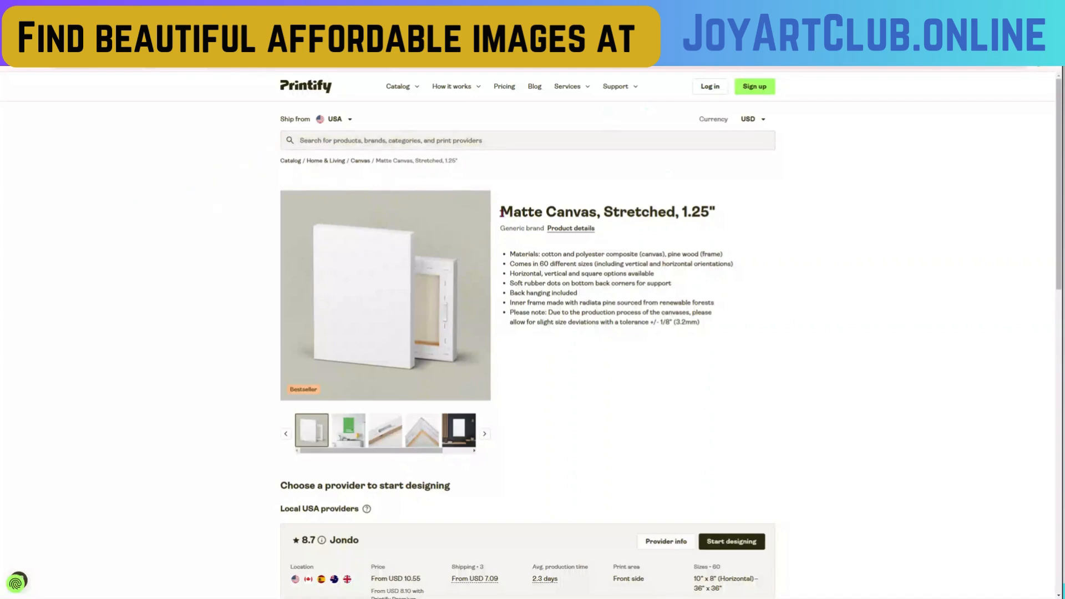
# Switch to Printify and review the Matte Canvas, Stretched, 1.25" product details and the sizes offered by the provider Jondo
pyautogui.moveTo(502, 212); pyautogui.dragTo(634, 230)
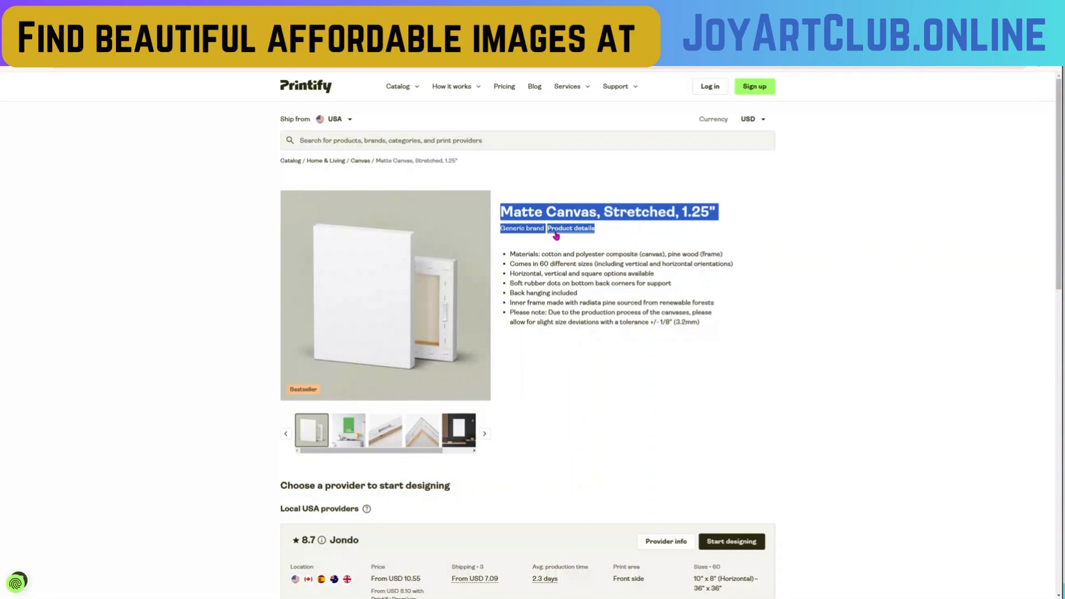
pyautogui.click(502, 236)
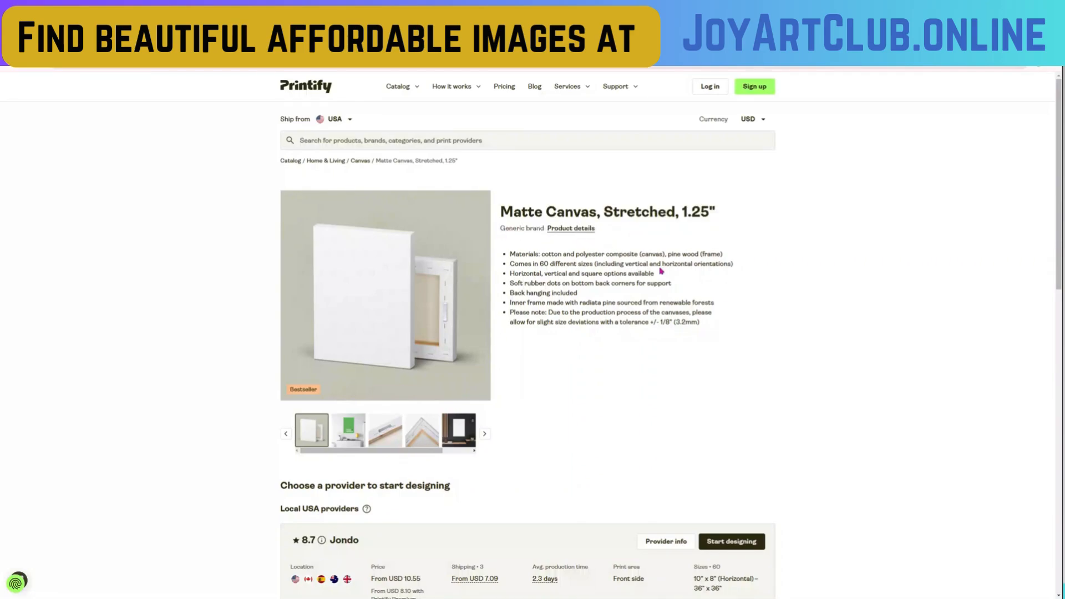
pyautogui.scroll(-1, 673, 397)
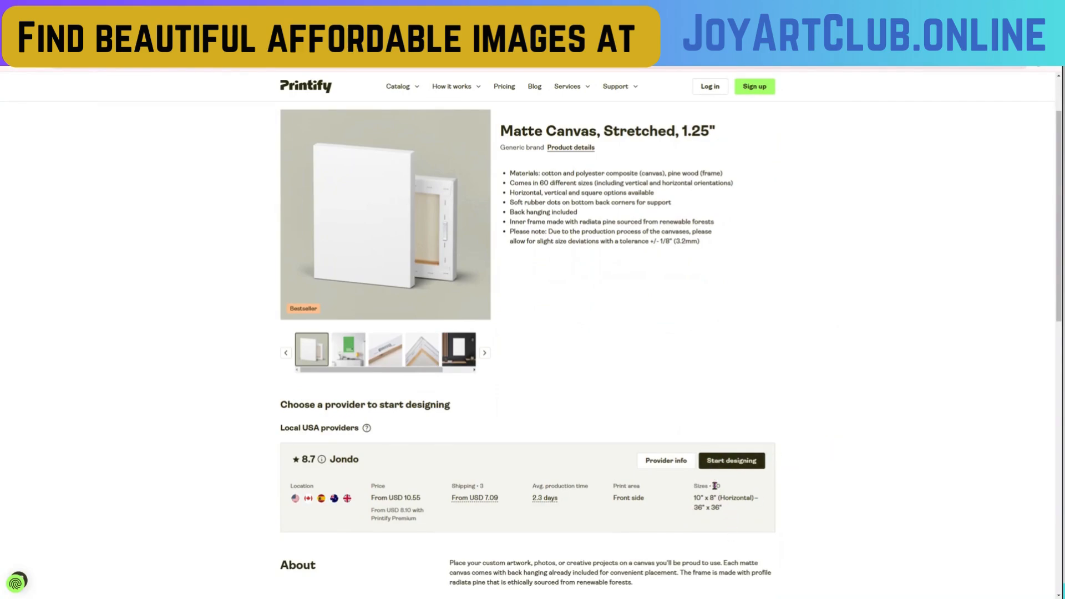
pyautogui.moveTo(695, 487); pyautogui.dragTo(748, 518)
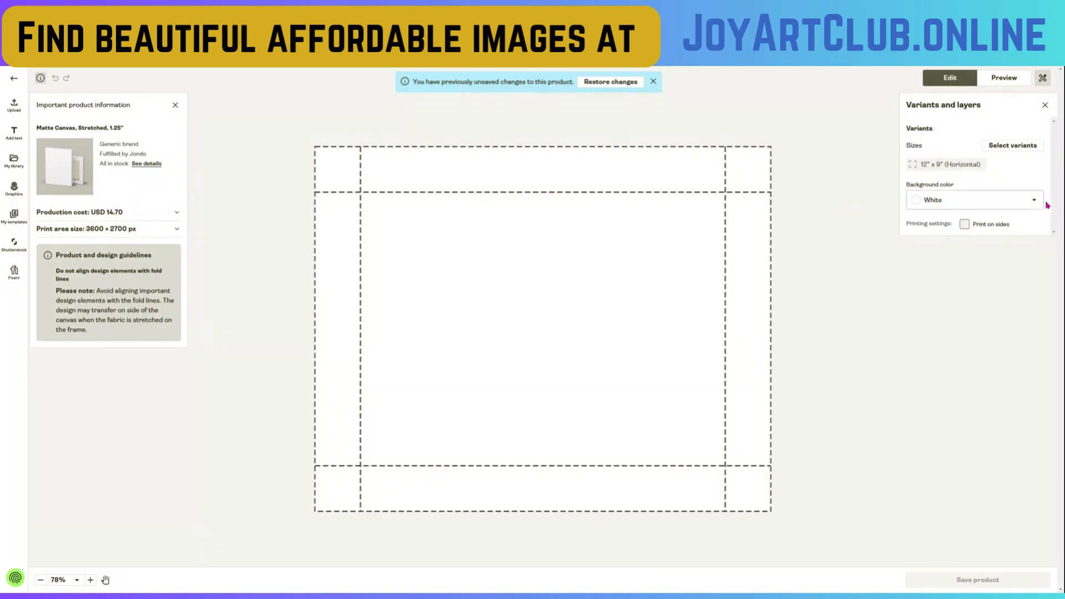
# Add the 18" x 24" (Vertical) size to the canvas product's selected variants
pyautogui.click(1013, 145)
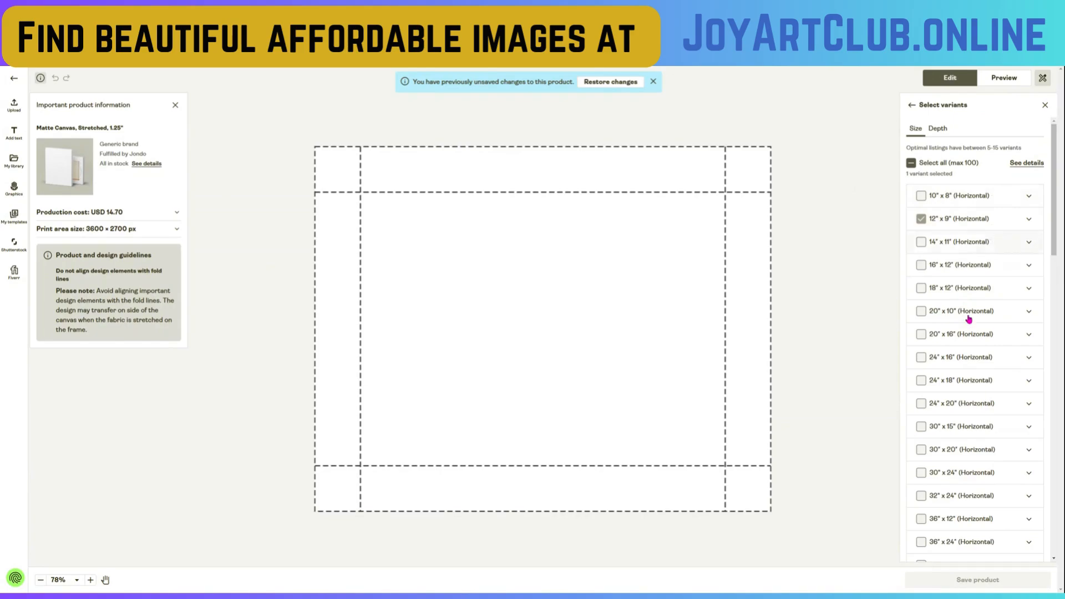
pyautogui.scroll(-6, 968, 333)
pyautogui.scroll(-4, 957, 398)
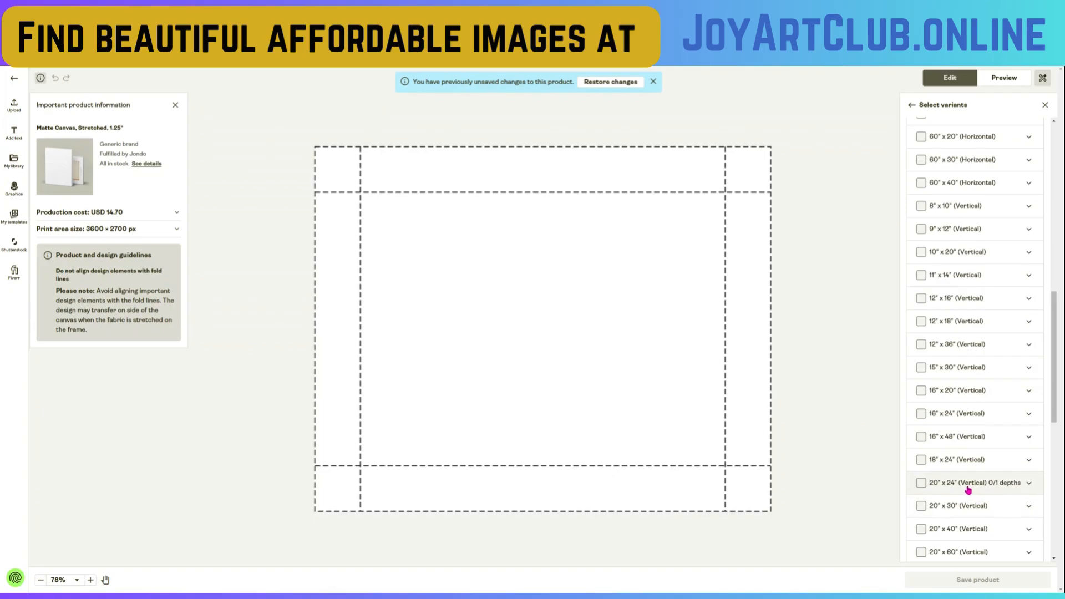
pyautogui.click(921, 461)
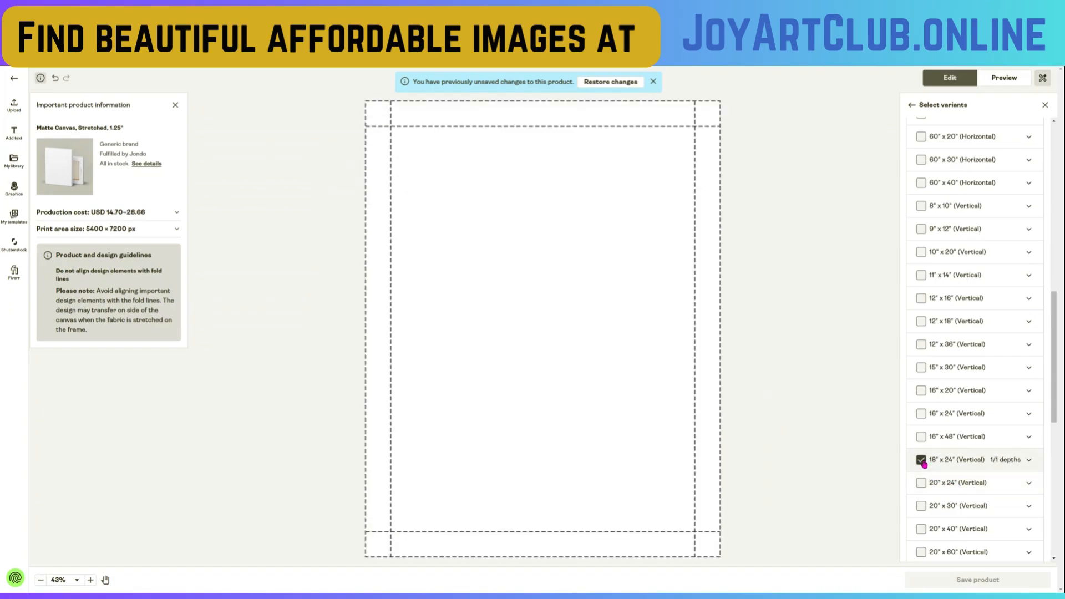
# Remove the 12" x 9" (Horizontal) size from the selected variants and return to the variants and layers overview
pyautogui.scroll(2, 971, 340)
pyautogui.scroll(8, 971, 340)
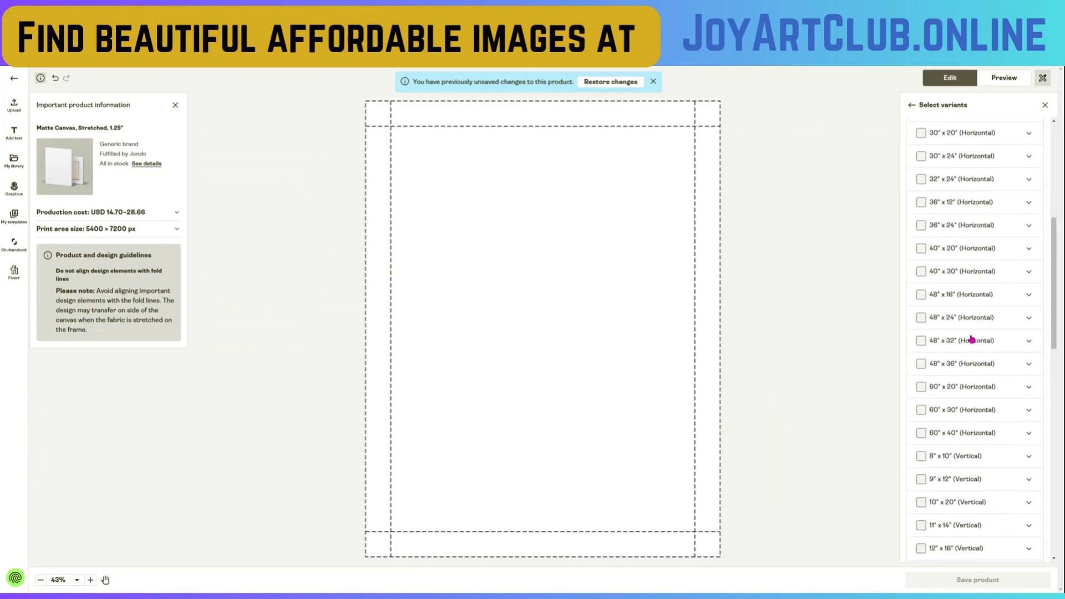
pyautogui.scroll(2, 971, 339)
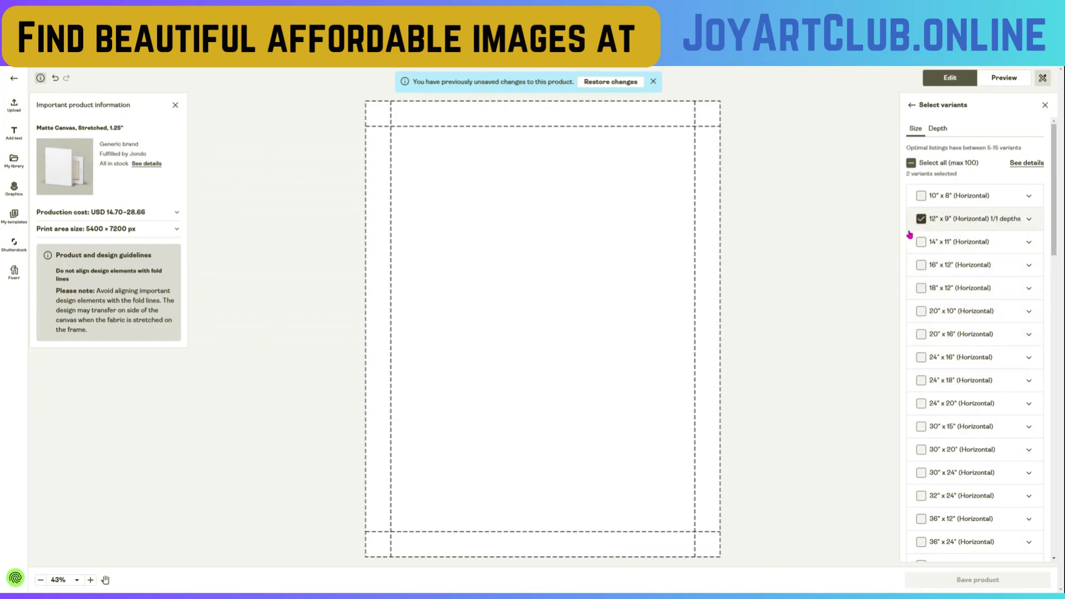
pyautogui.click(922, 221)
pyautogui.scroll(-10, 930, 455)
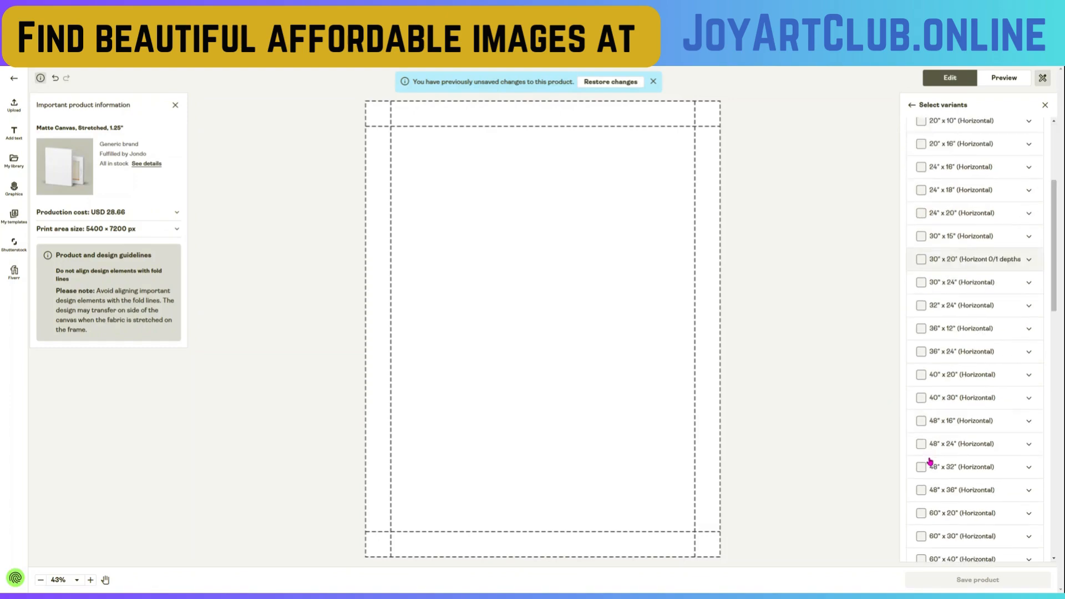
pyautogui.scroll(10, 967, 328)
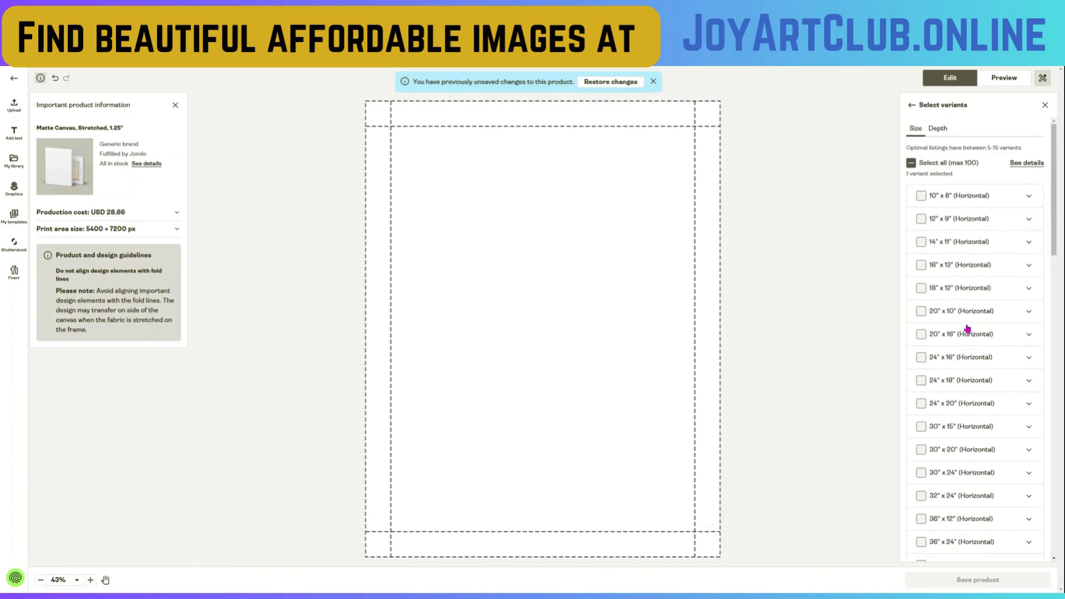
pyautogui.click(911, 107)
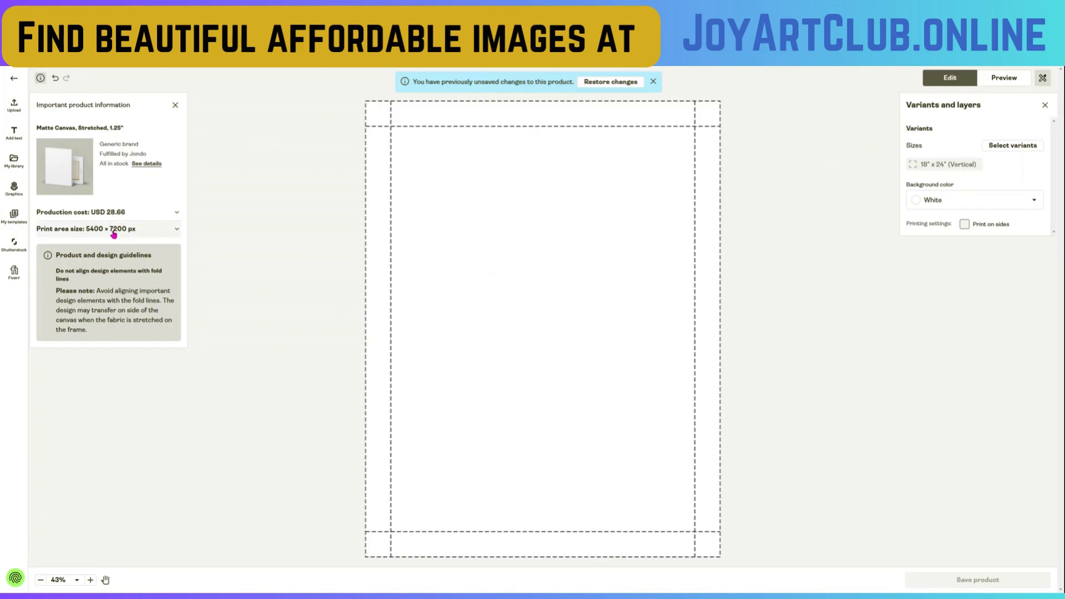
# Upload Untitled design 10.png onto the canvas print area and select it there
pyautogui.click(14, 105)
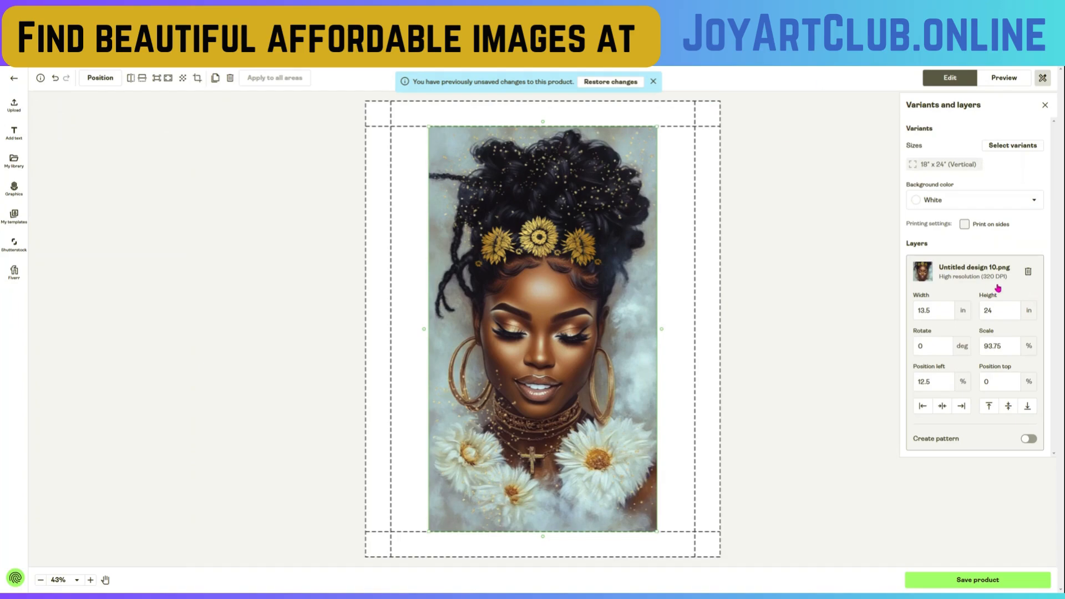
pyautogui.click(968, 283)
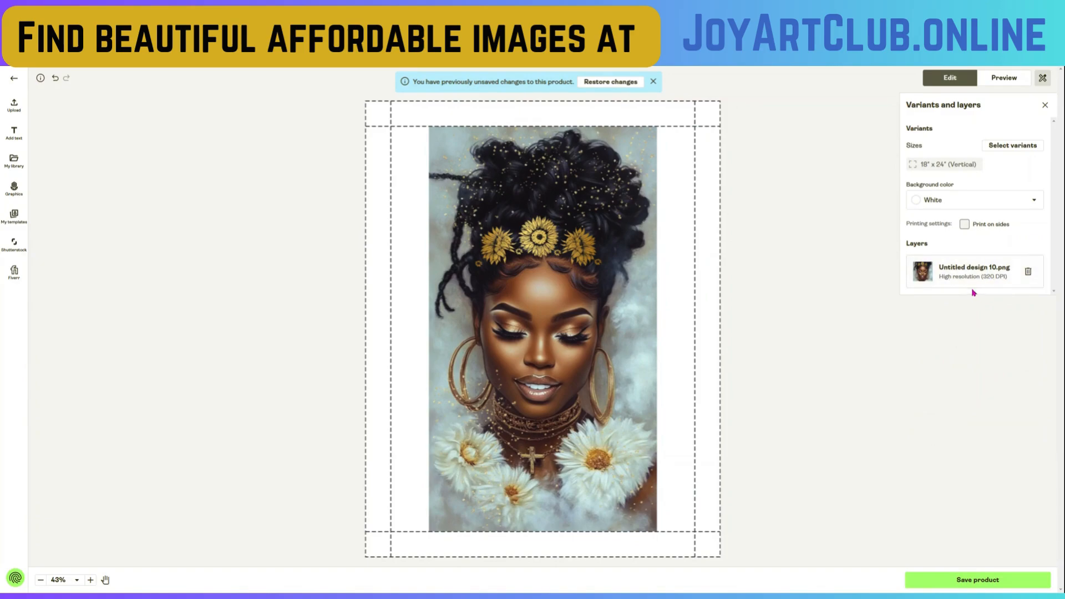
pyautogui.click(591, 223)
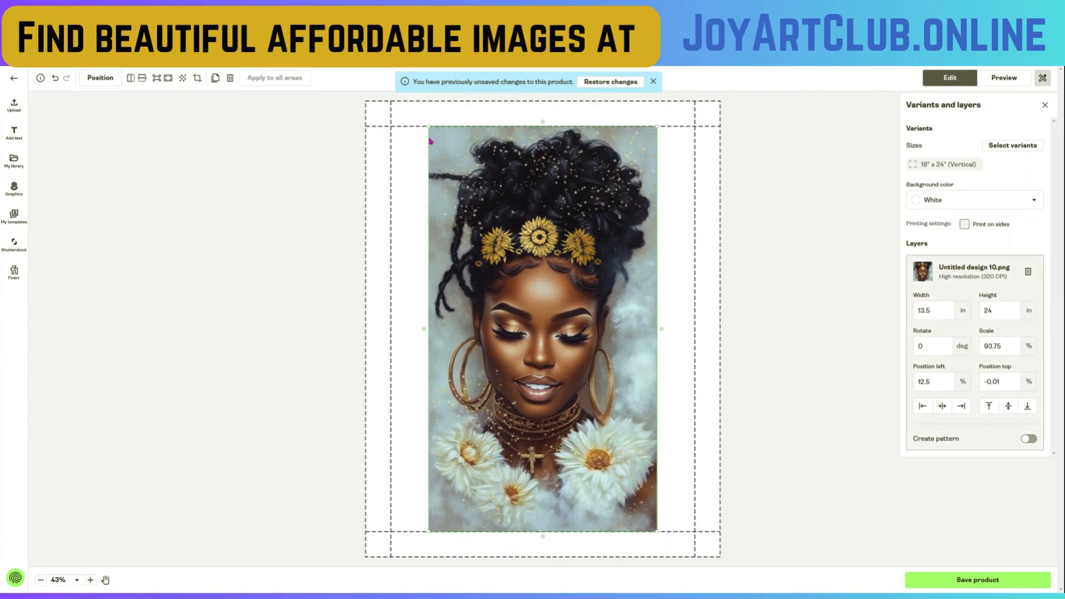
# Enlarge and shift the portrait until it fills the vertical canvas front, and preview the product in the side mockup
pyautogui.moveTo(429, 127); pyautogui.dragTo(399, 120)
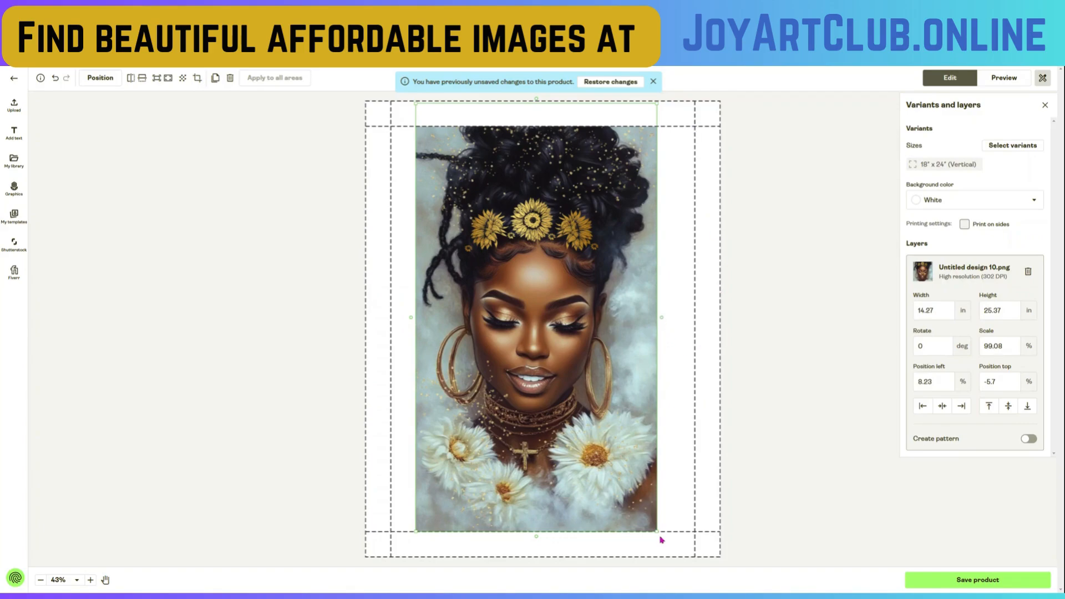
pyautogui.moveTo(656, 532); pyautogui.dragTo(702, 592)
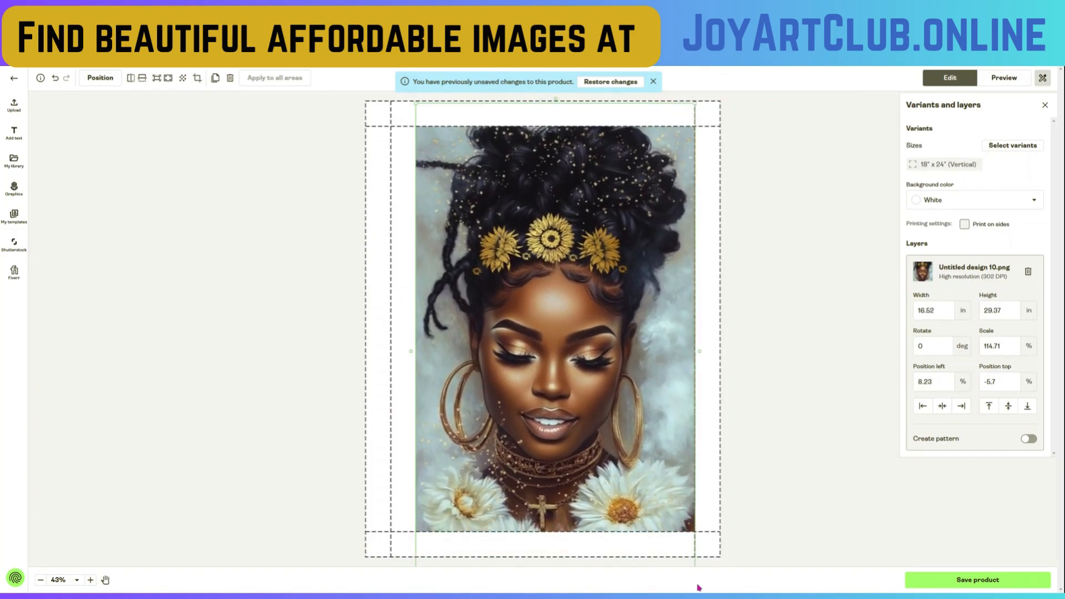
pyautogui.moveTo(416, 104); pyautogui.dragTo(388, 61)
pyautogui.moveTo(573, 278); pyautogui.dragTo(578, 252)
pyautogui.click(1004, 77)
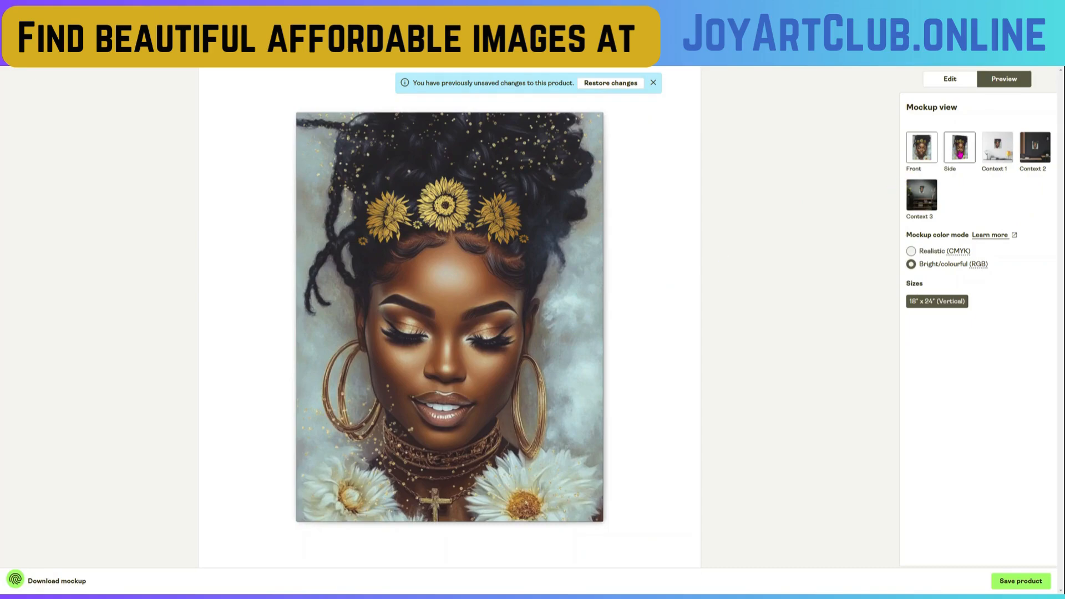
pyautogui.click(960, 155)
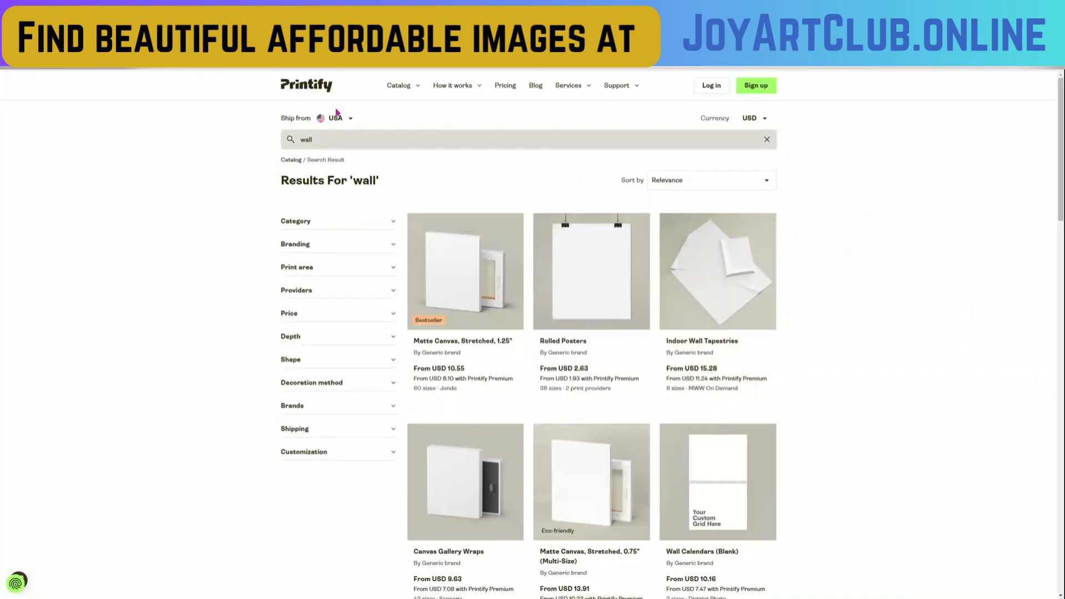
# Browse the mugs in the Home & Living category of the product catalog
pyautogui.doubleClick(308, 139)
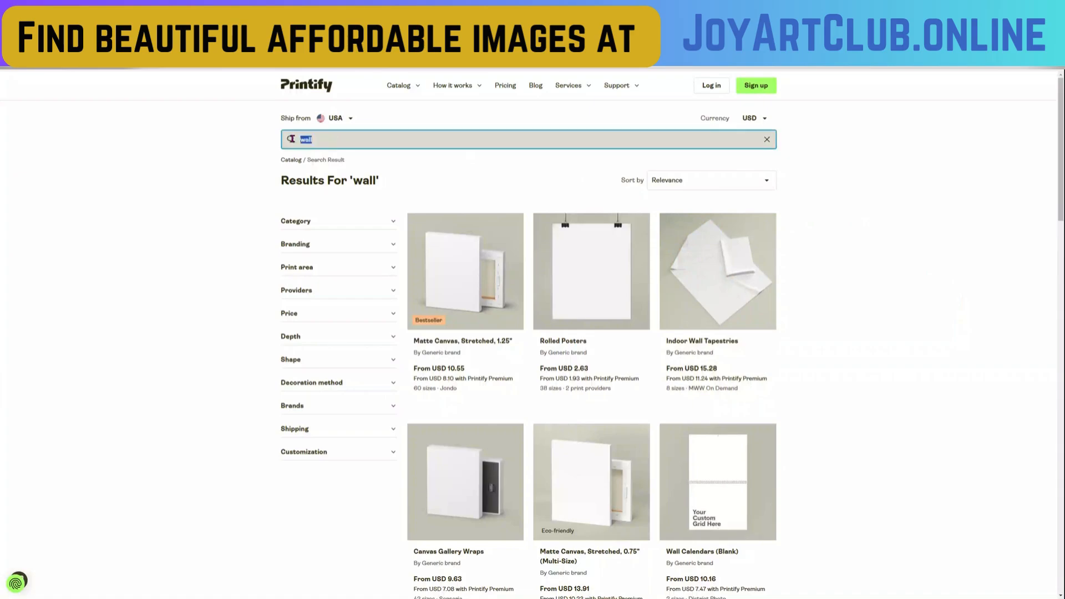
pyautogui.moveTo(394, 86)
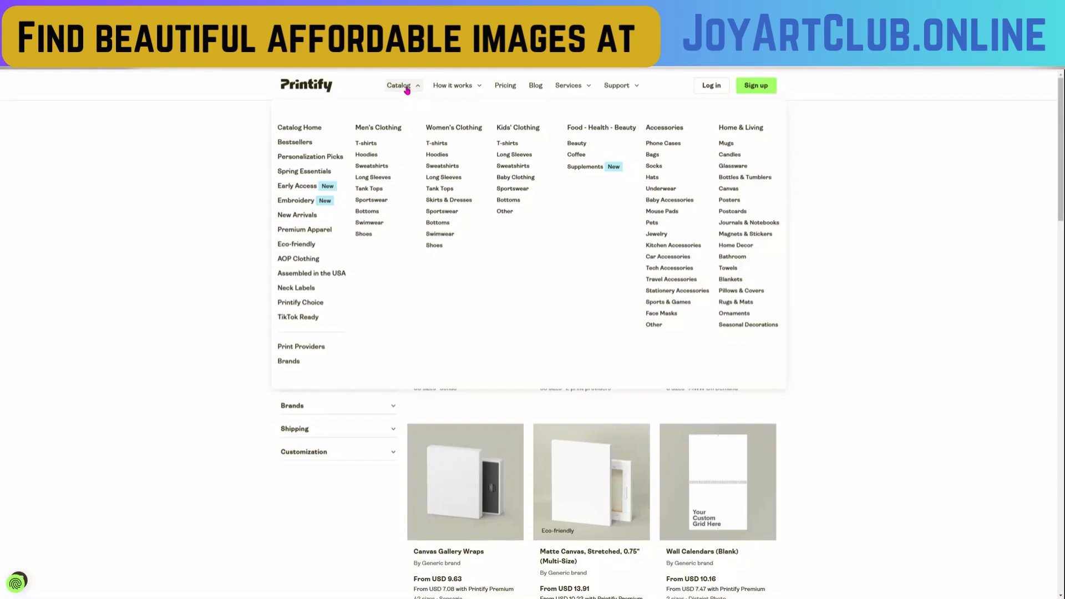
pyautogui.click(726, 145)
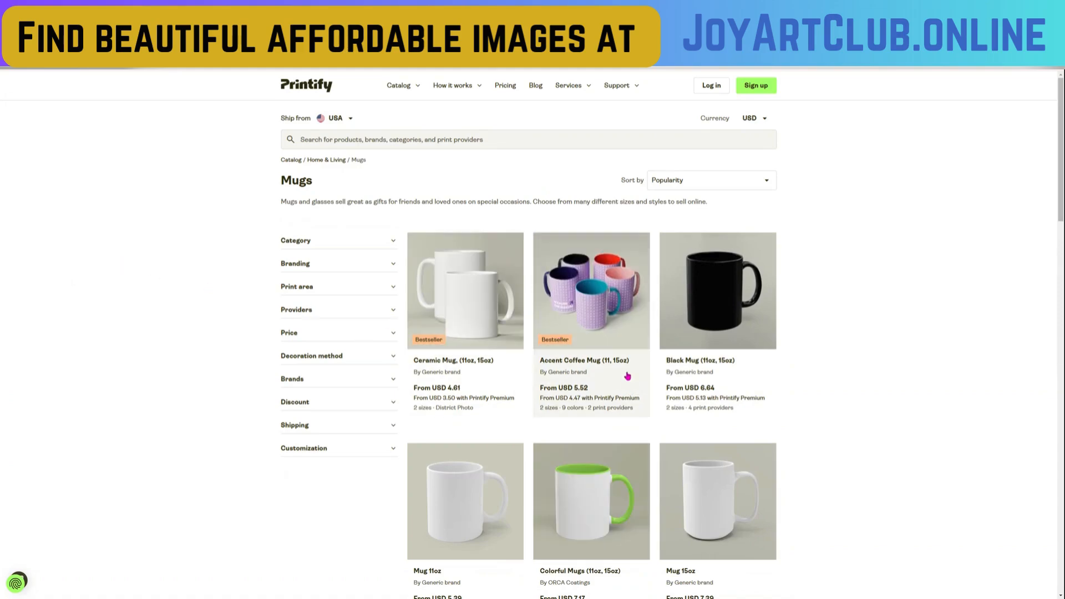
pyautogui.scroll(-2, 568, 349)
pyautogui.scroll(-2, 568, 350)
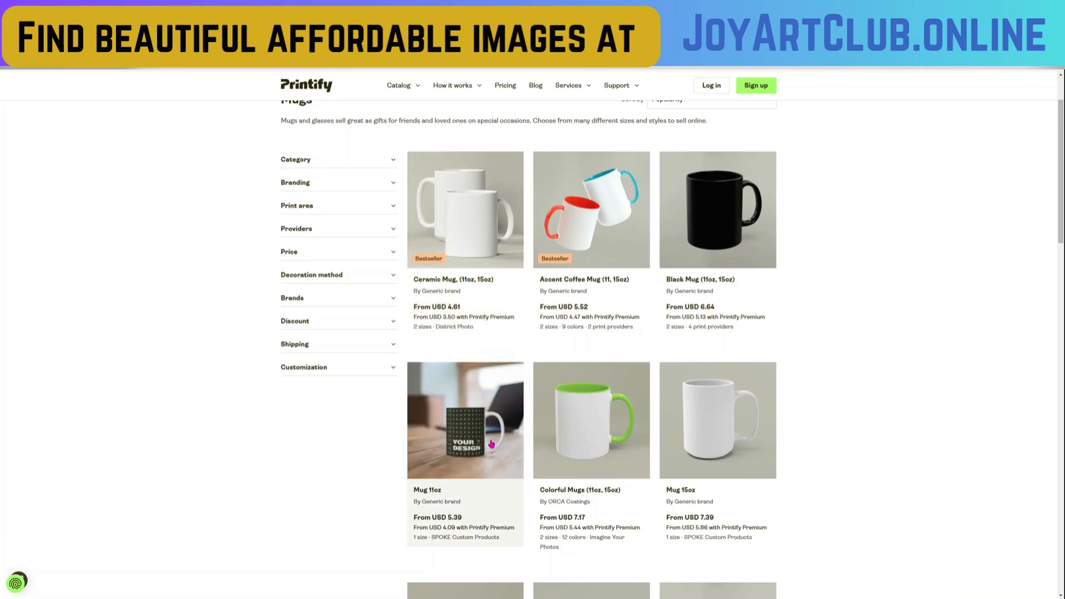
pyautogui.scroll(-3, 470, 447)
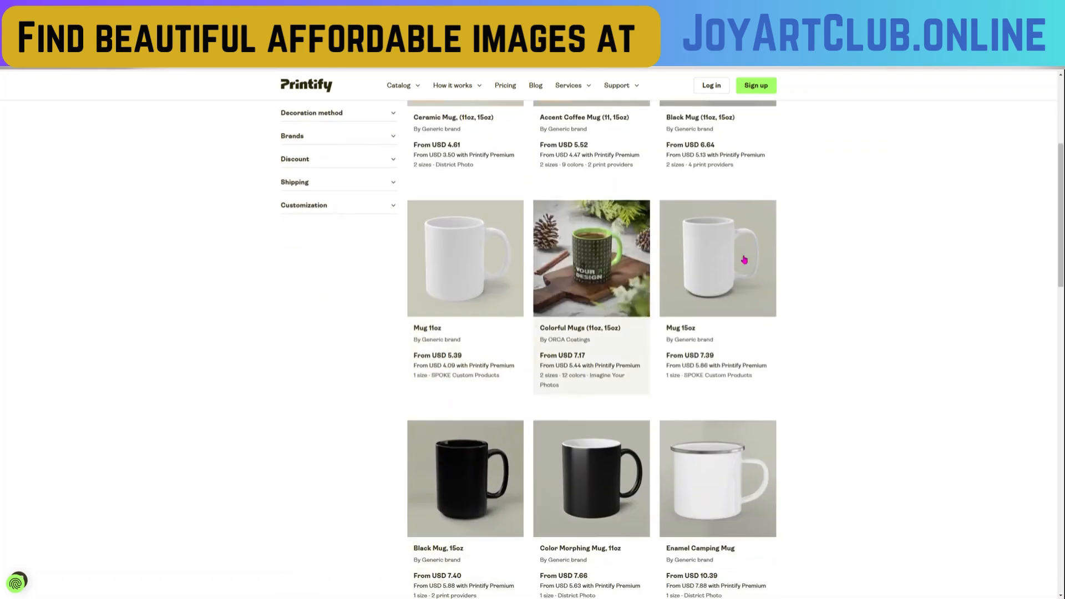
# Open the Mug 15oz product, review its details and provider options, and start designing it with SPOKE Custom Products
pyautogui.click(717, 267)
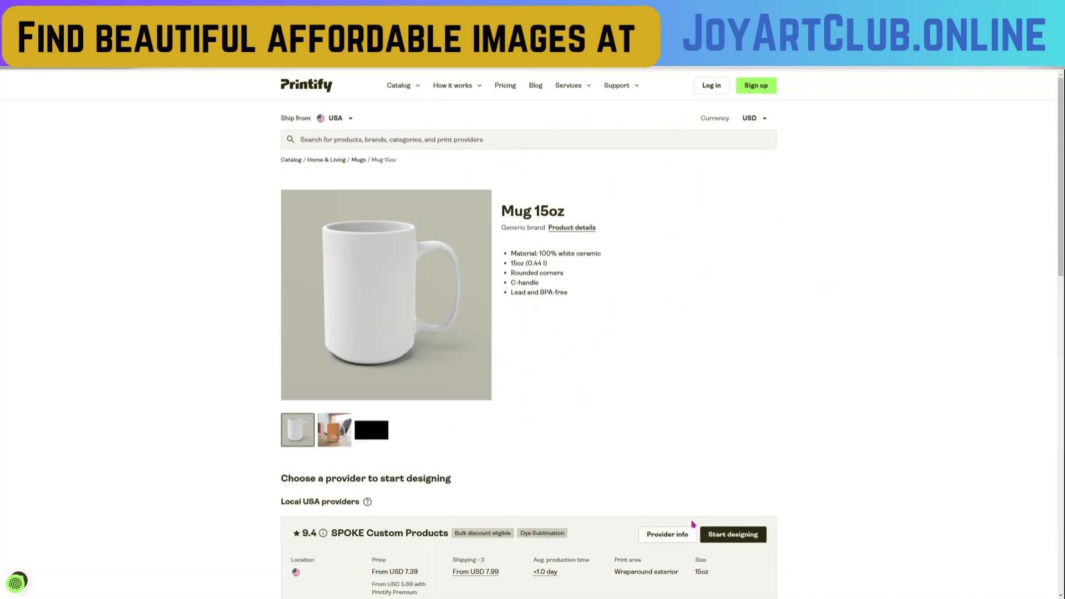
pyautogui.scroll(-2, 693, 524)
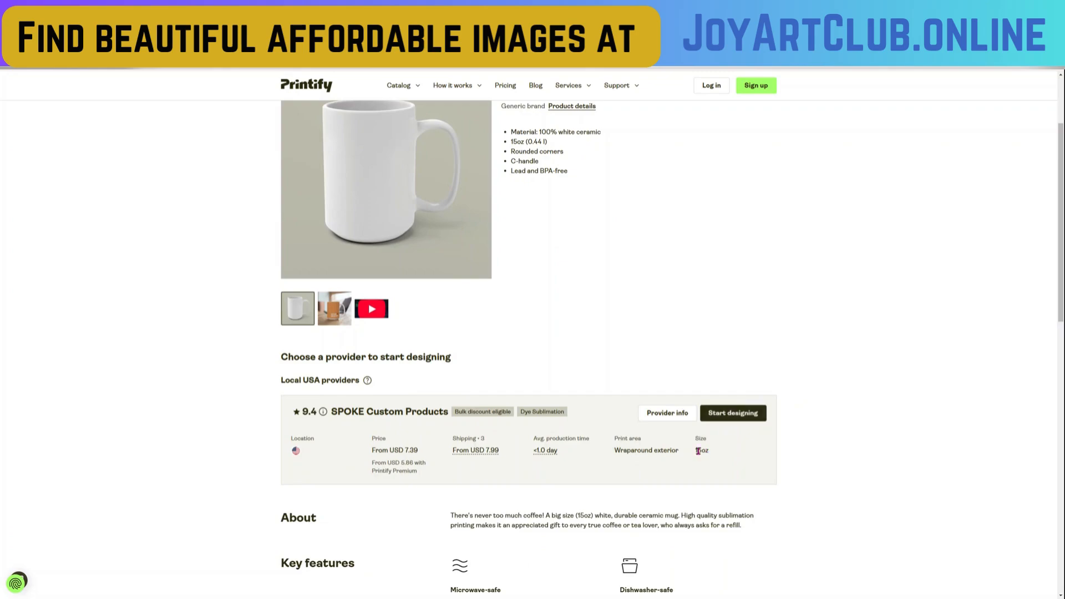
pyautogui.scroll(2, 575, 409)
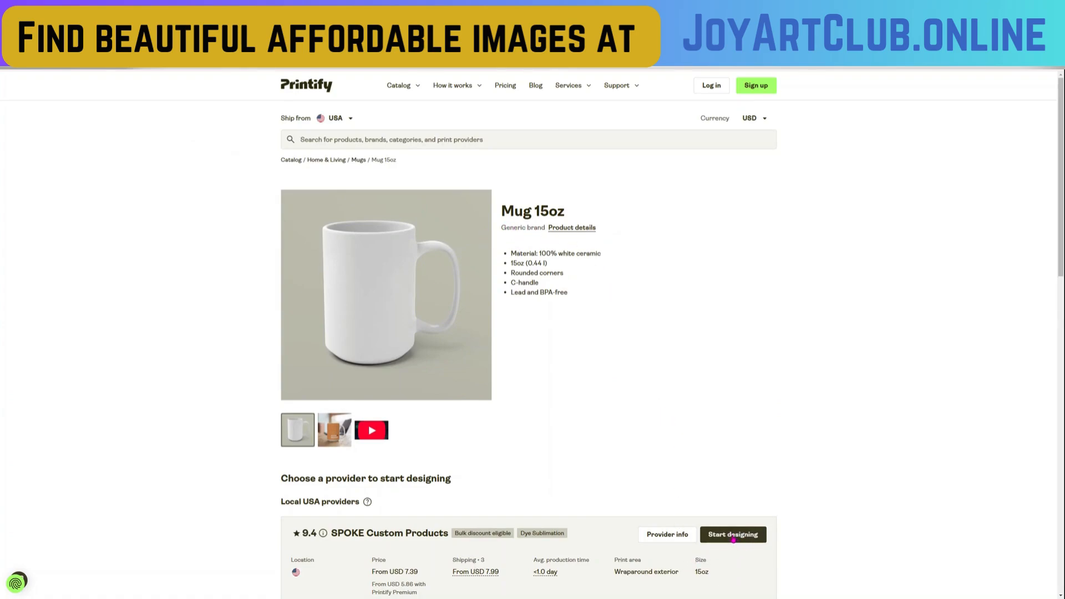
pyautogui.click(732, 536)
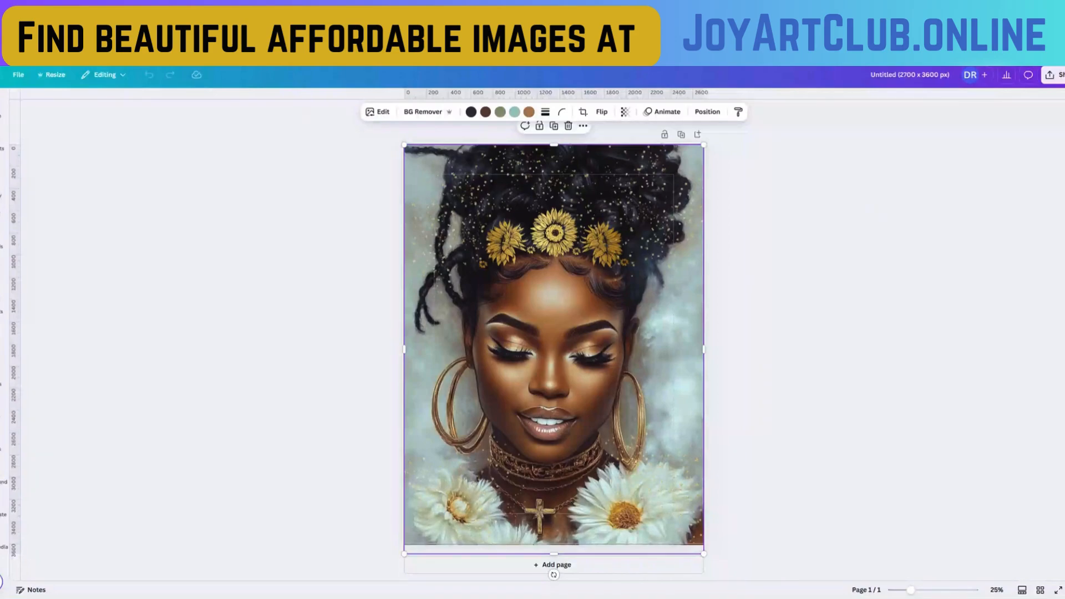
# Switch to the portrait design in Canva and specify a custom resize of 2790 x 1219 px
pyautogui.click(57, 76)
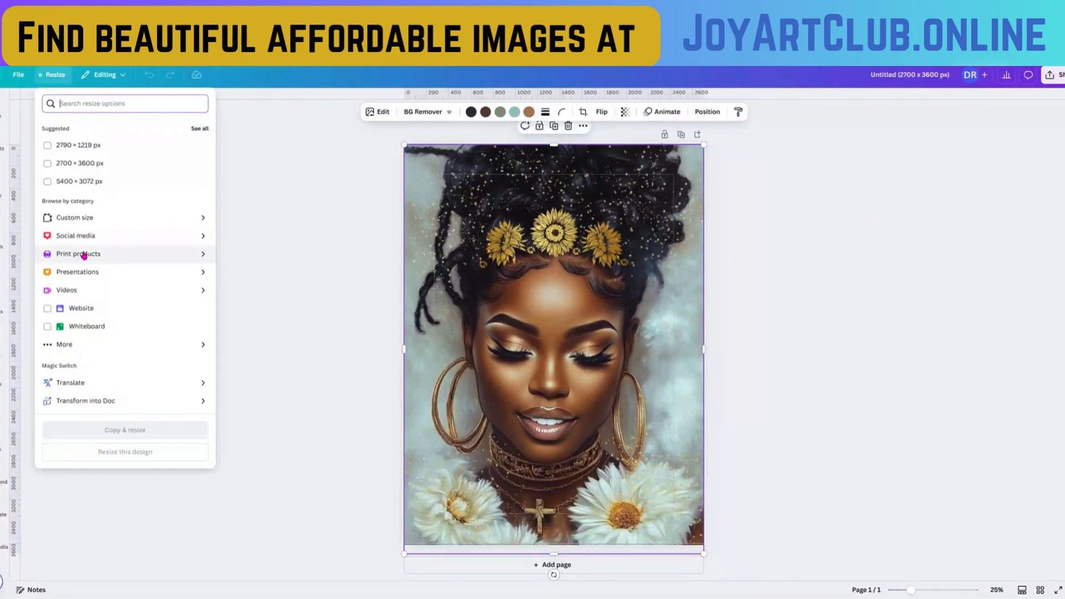
pyautogui.click(72, 217)
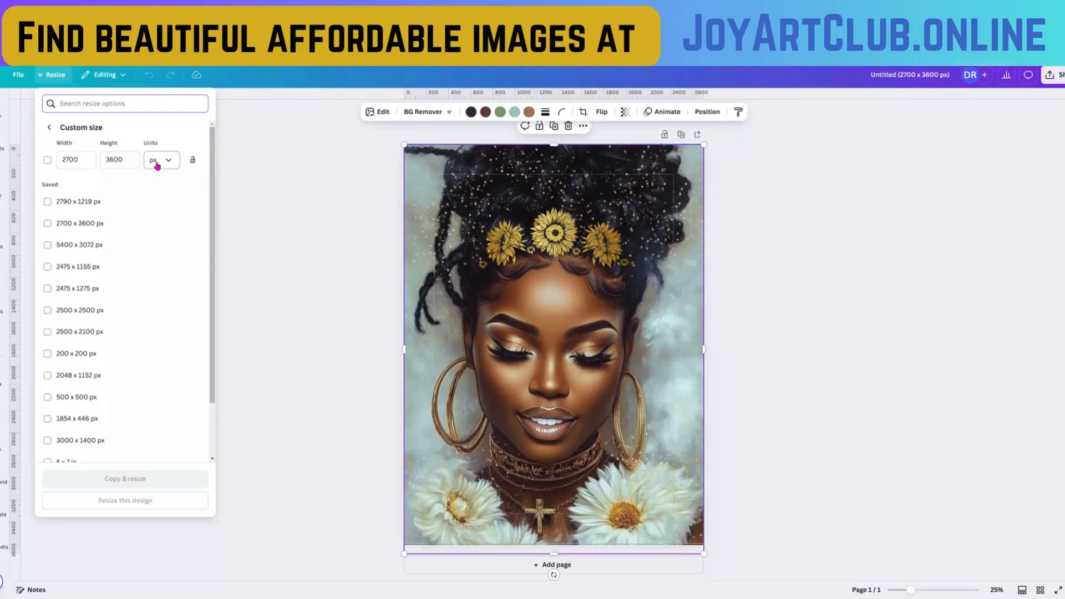
pyautogui.click(75, 160)
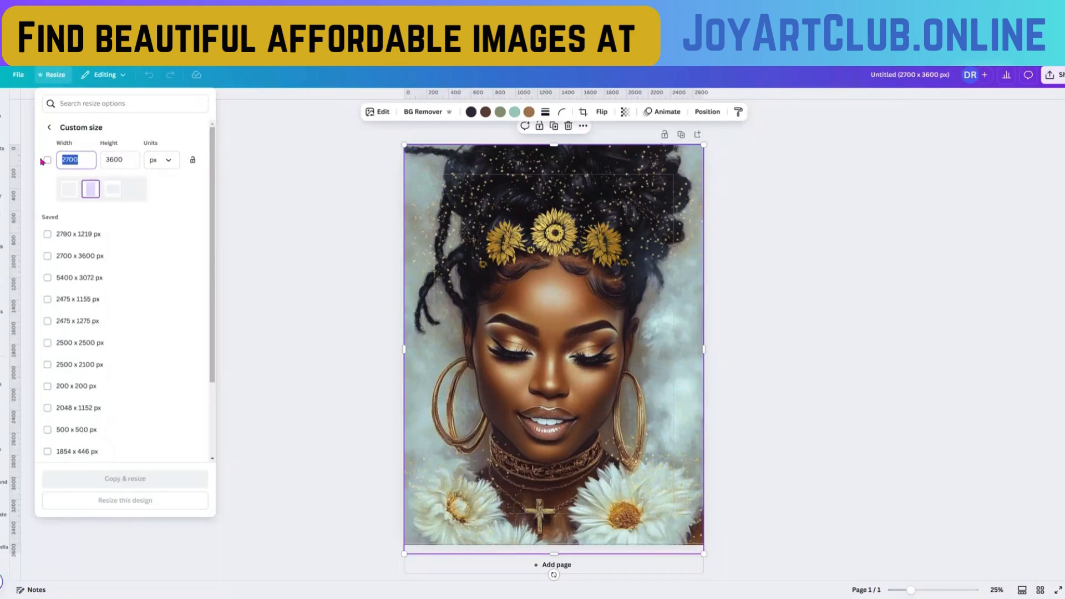
pyautogui.write('2790')
pyautogui.click(123, 160)
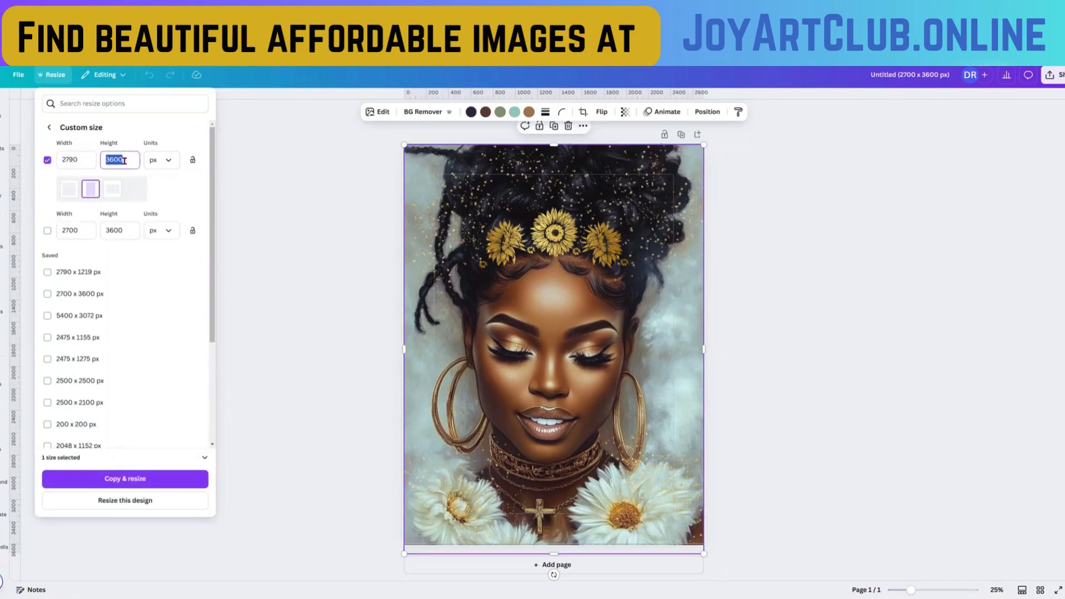
pyautogui.write('1219')
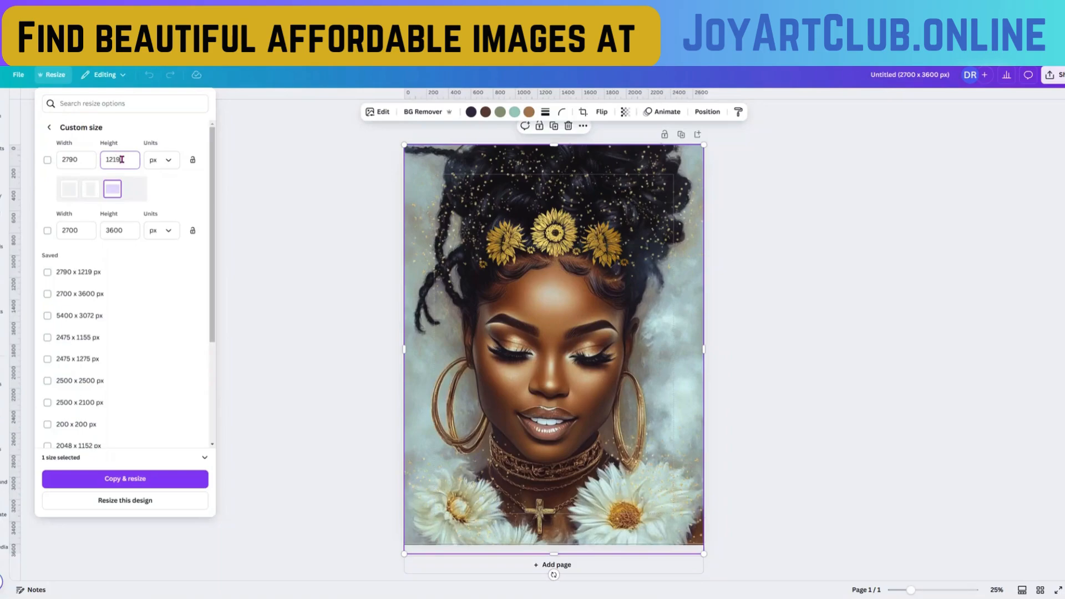
# Create a resized copy of the portrait design at the chosen custom size and open that copy
pyautogui.scroll(-3, 102, 350)
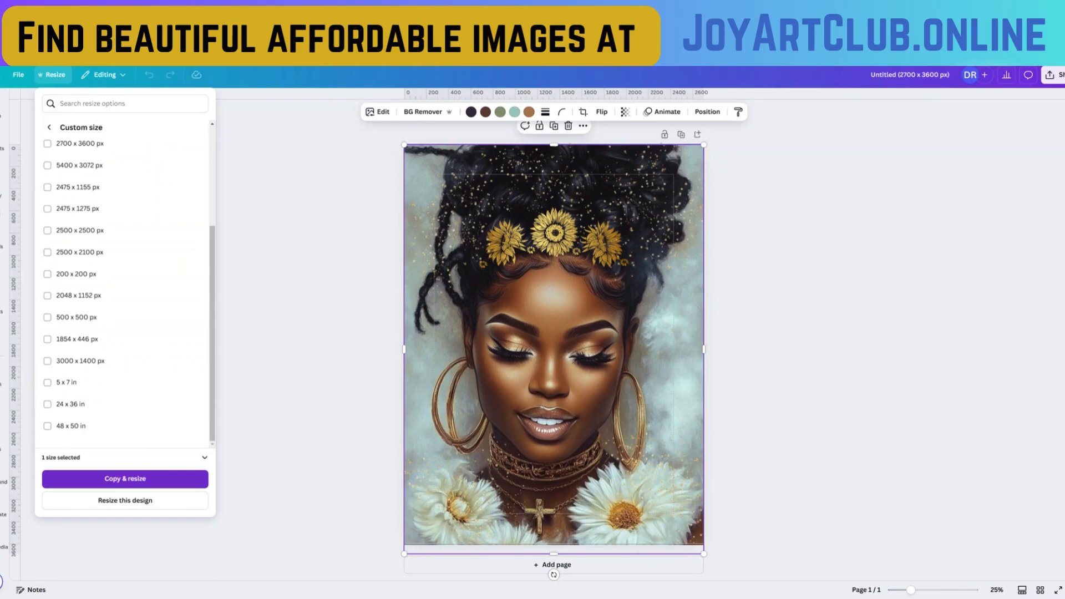
pyautogui.click(122, 482)
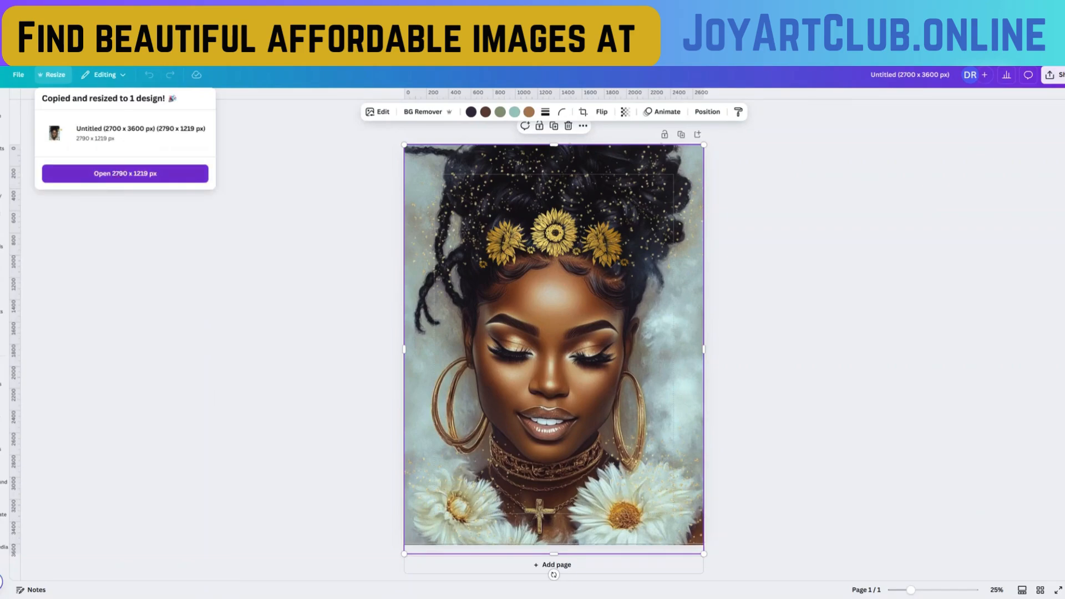
pyautogui.click(120, 174)
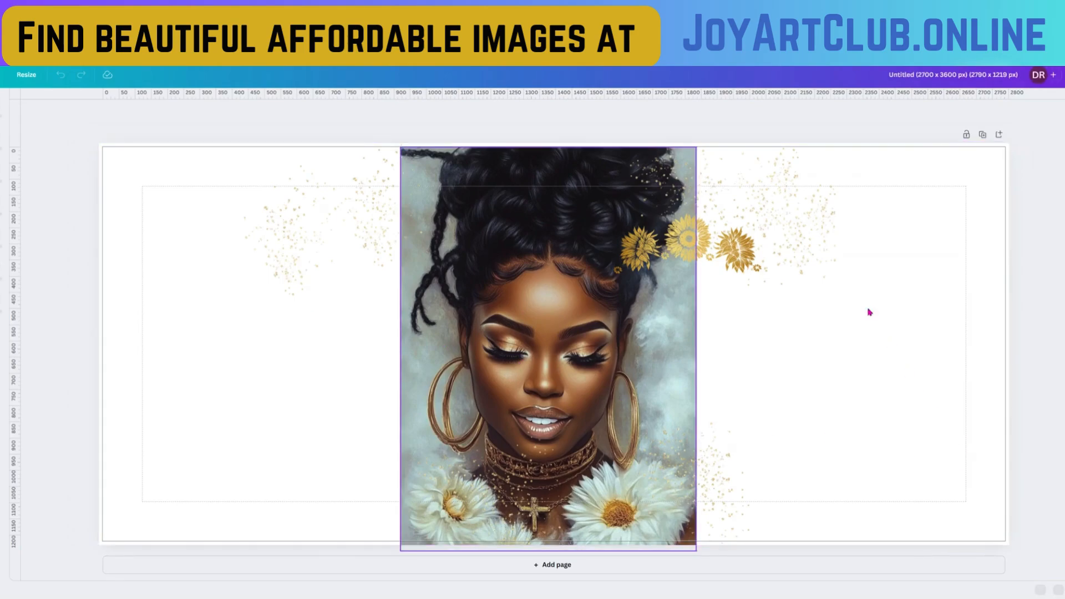
# Change the page background of the resized design to solid black
pyautogui.click(373, 233)
pyautogui.click(838, 359)
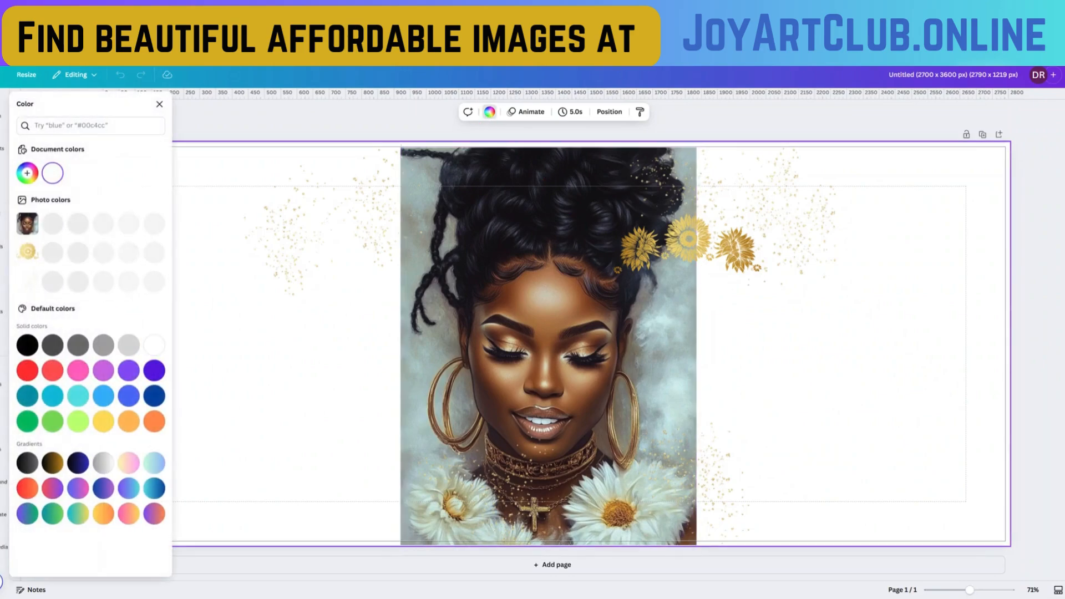
pyautogui.click(26, 346)
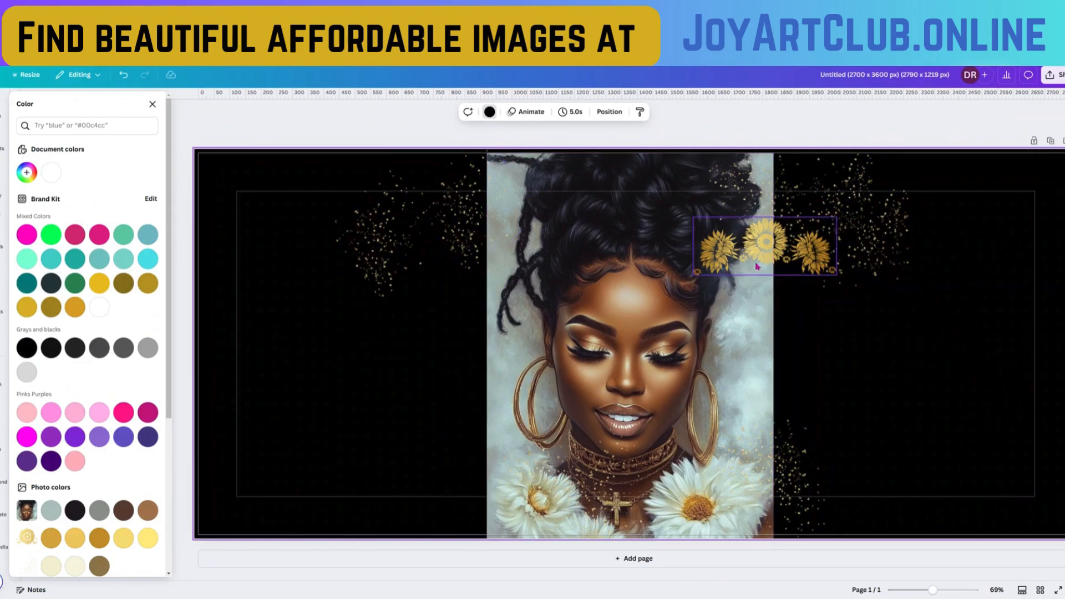
# Try using the portrait as a replacement for the page background, and undo that replacement
pyautogui.click(616, 303)
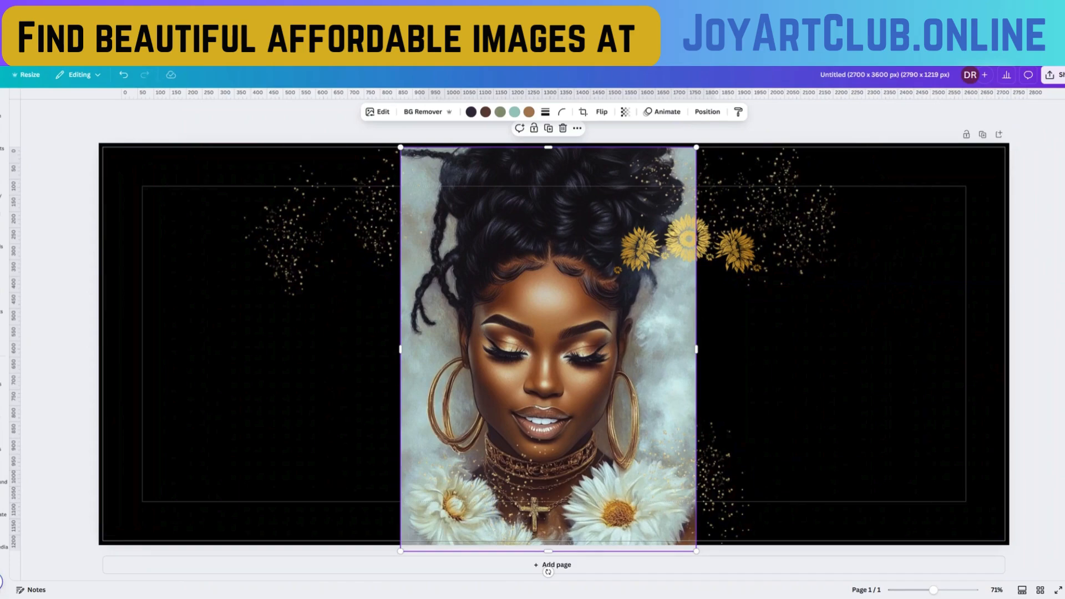
pyautogui.rightClick(566, 327)
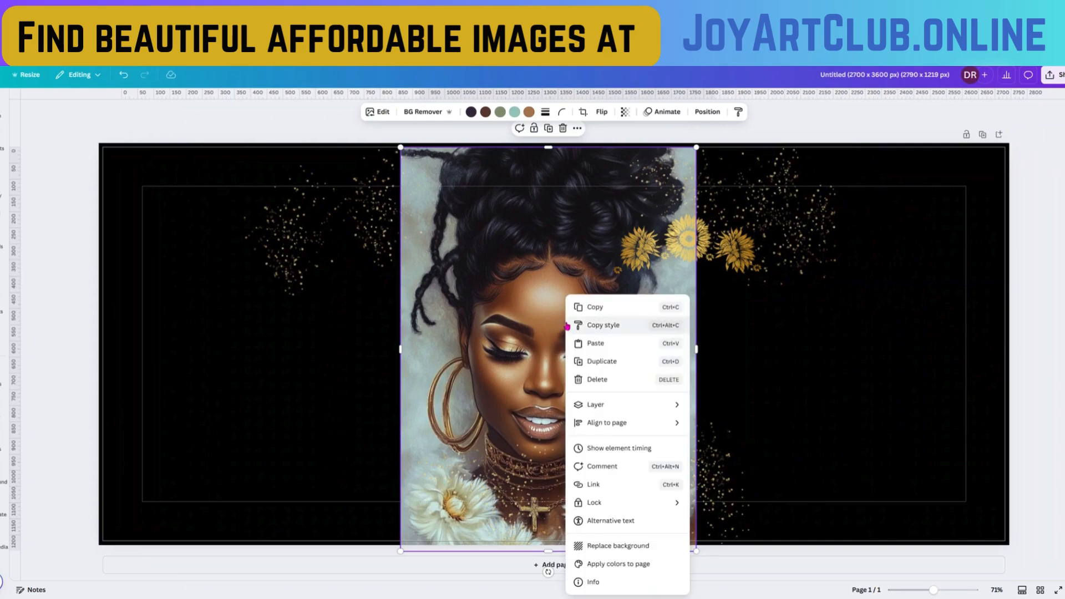
pyautogui.click(605, 546)
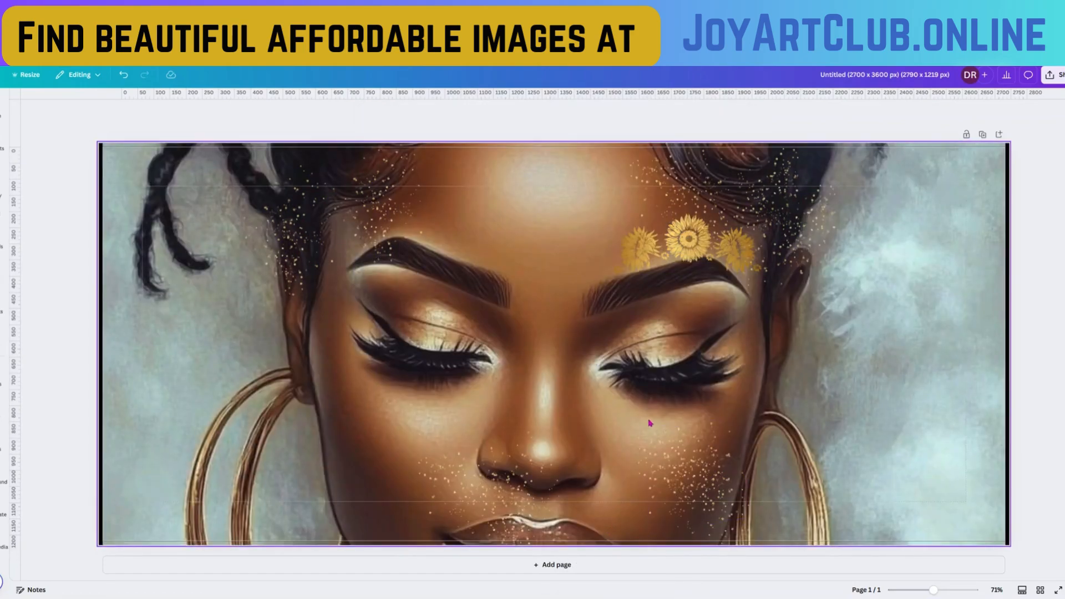
pyautogui.click(123, 76)
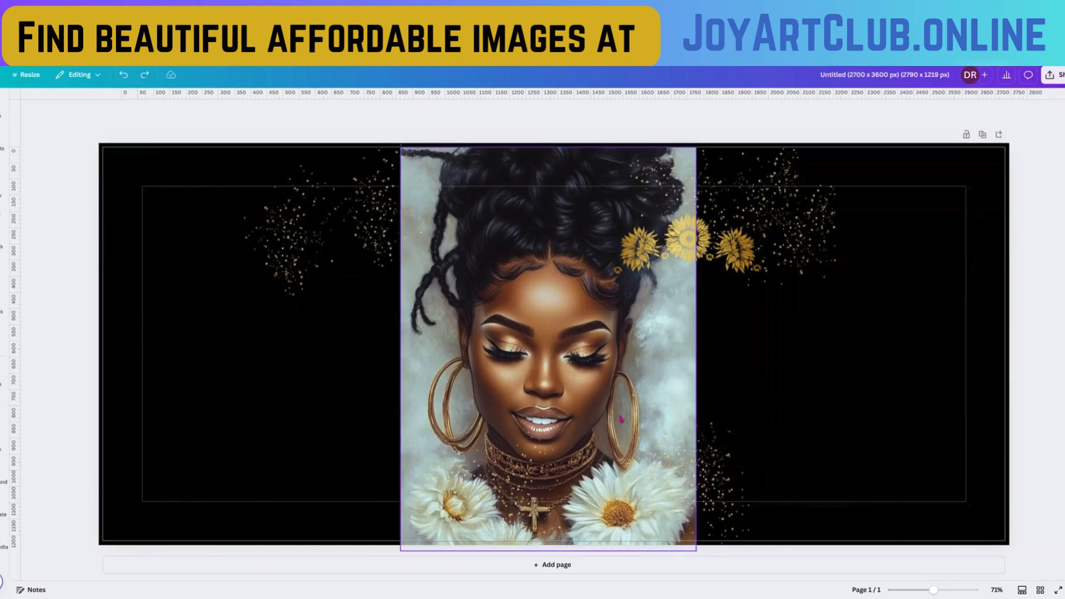
# Use Magic Grab on the portrait to separate the woman and the white flowers from the cloudy backdrop
pyautogui.click(541, 381)
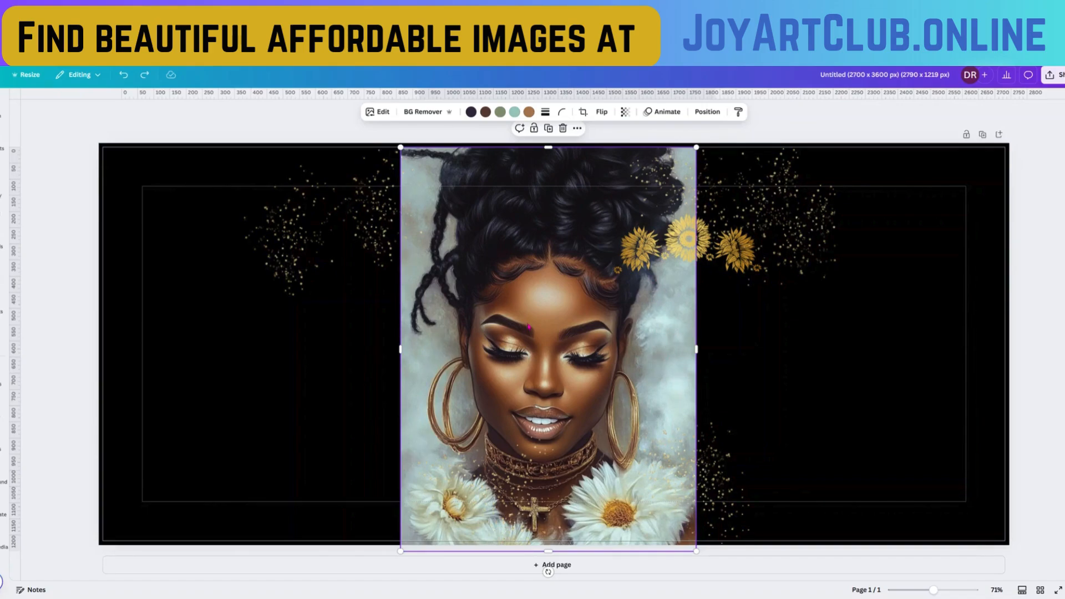
pyautogui.click(384, 112)
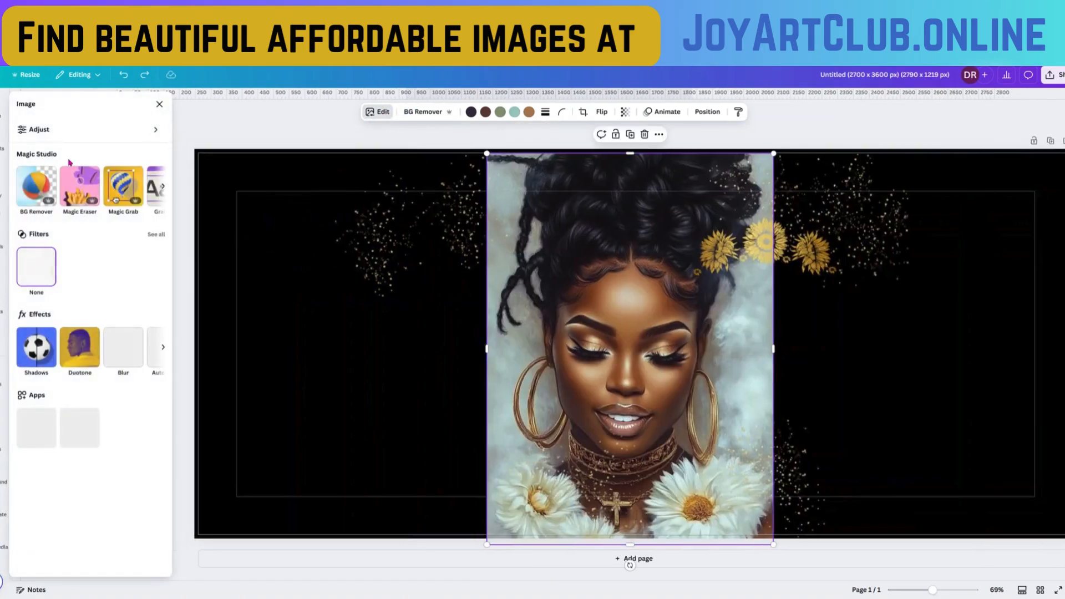
pyautogui.click(123, 186)
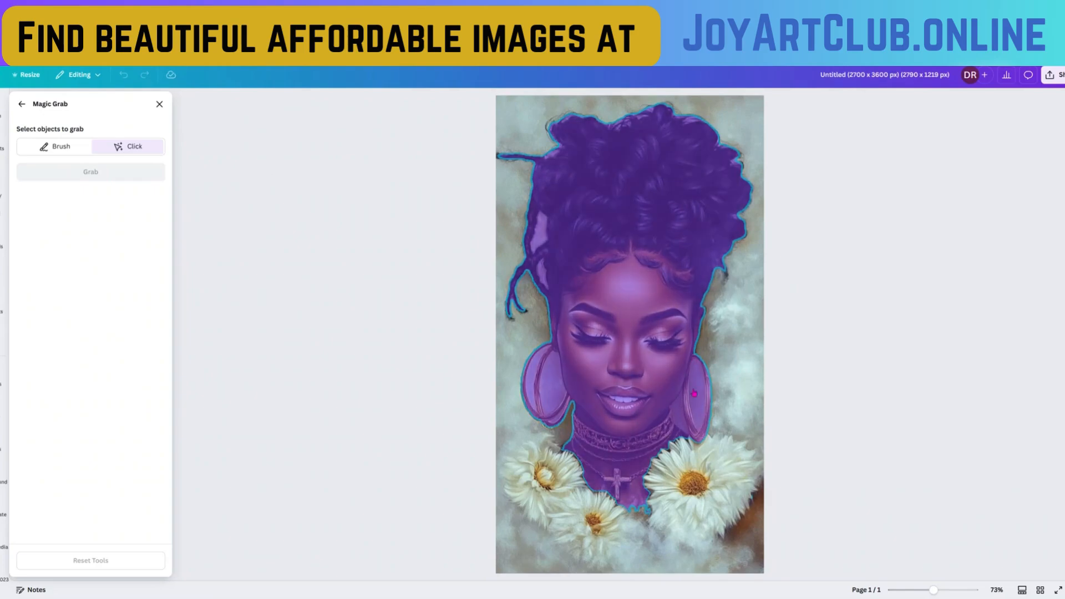
pyautogui.click(627, 318)
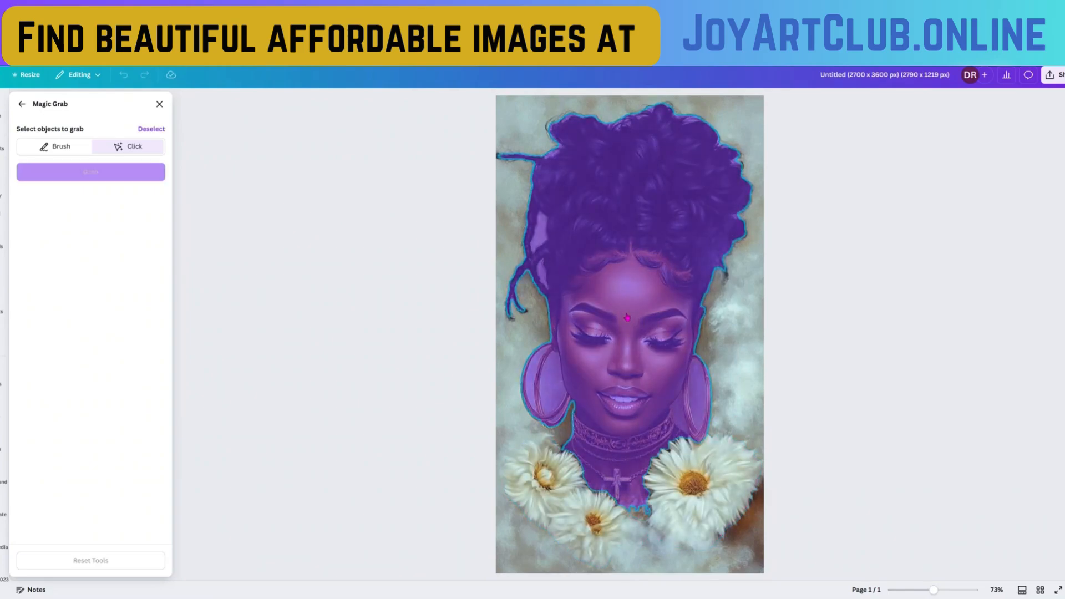
pyautogui.click(702, 506)
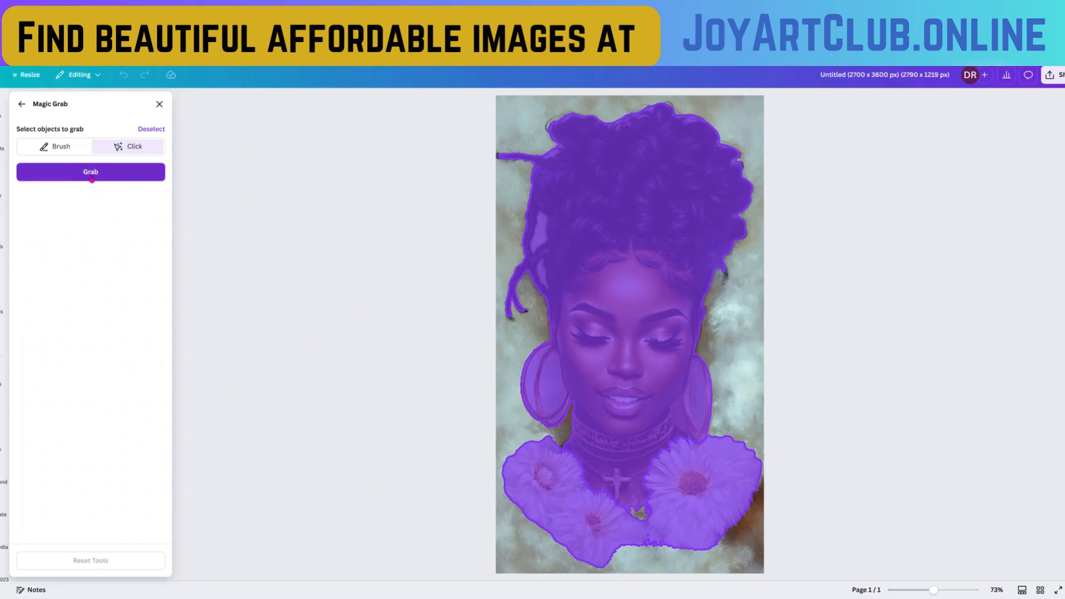
pyautogui.click(91, 172)
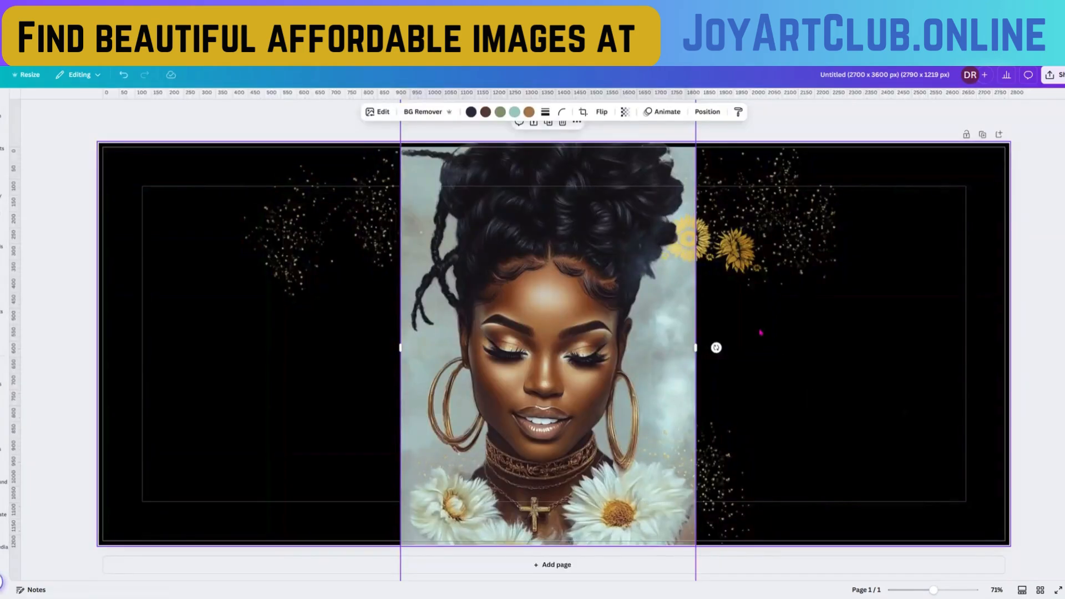
# Move the cloudy backdrop to the left end of the black page and place the cut-out woman in the centre
pyautogui.moveTo(540, 325); pyautogui.dragTo(833, 324)
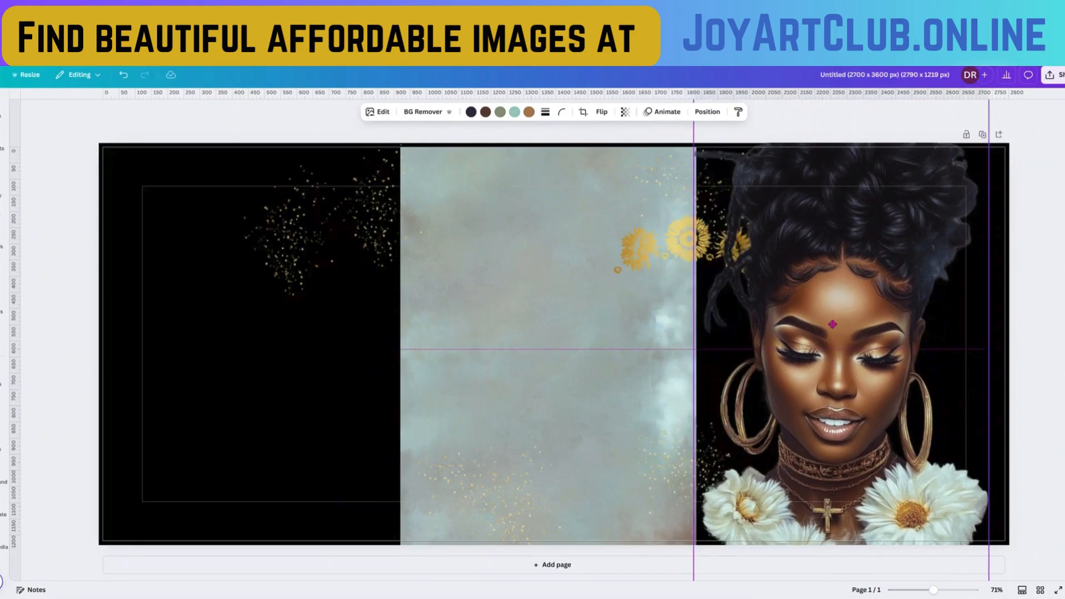
pyautogui.click(508, 299)
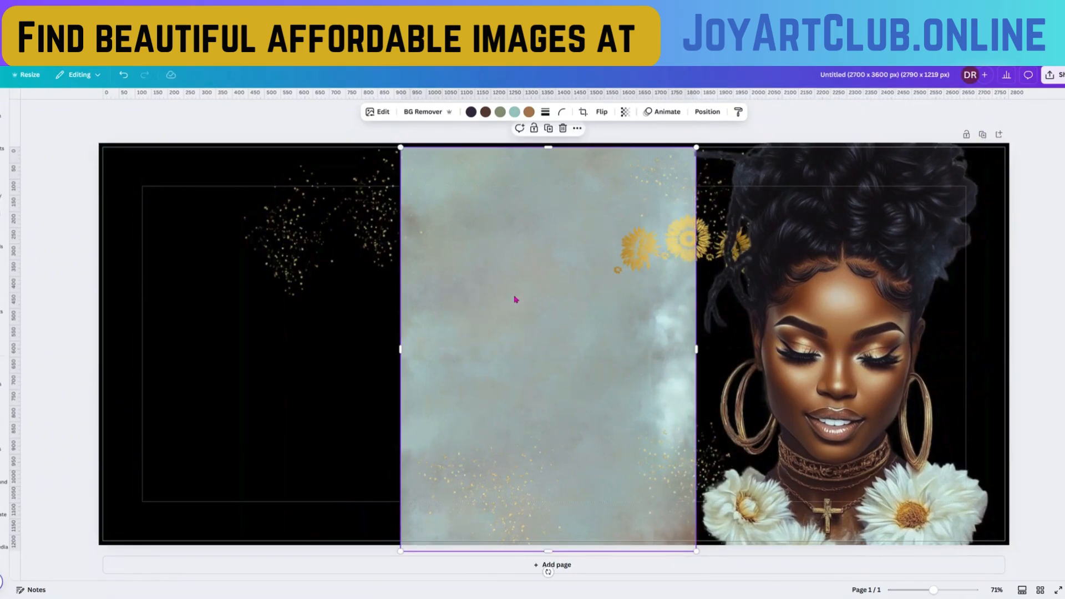
pyautogui.moveTo(454, 297); pyautogui.dragTo(164, 297)
pyautogui.moveTo(853, 333); pyautogui.dragTo(555, 313)
# Bring the gold sunflower graphic in front of the cut-out woman and all other elements
pyautogui.click(721, 258)
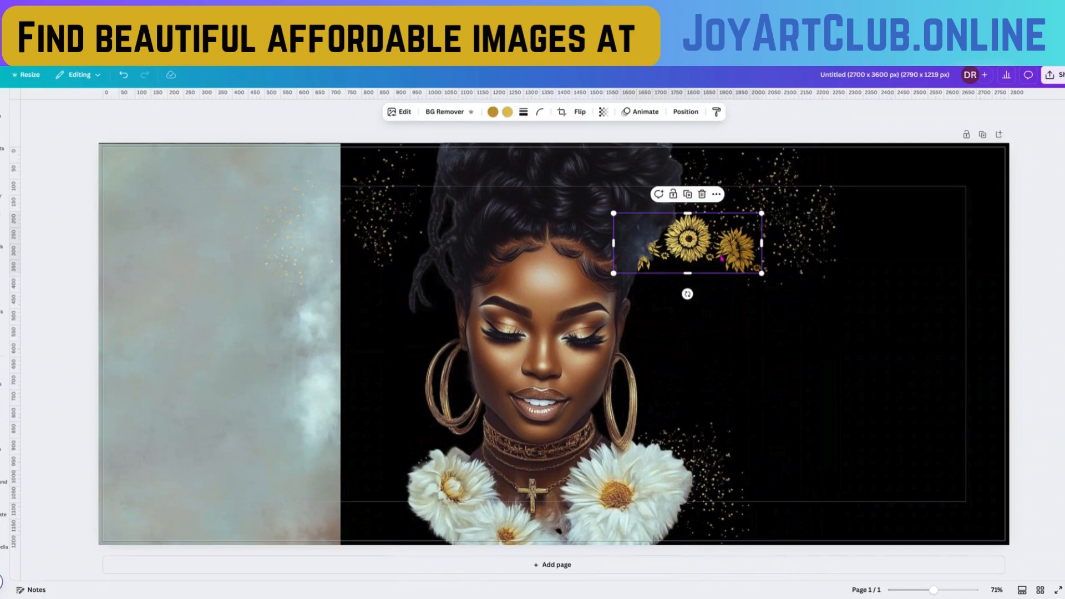
pyautogui.rightClick(721, 258)
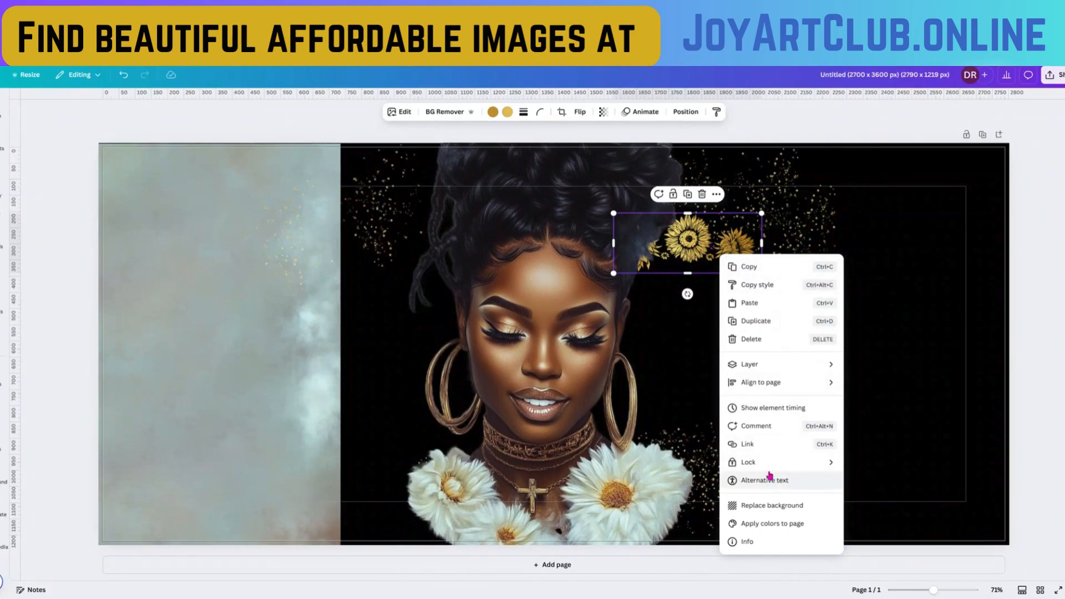
pyautogui.moveTo(753, 370)
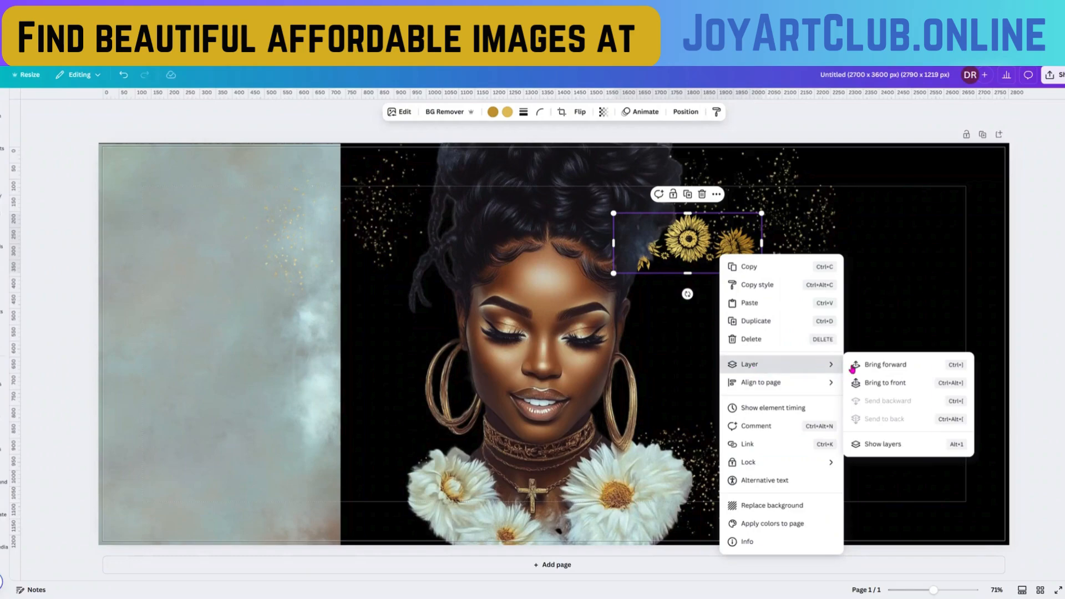
pyautogui.click(890, 383)
# Place and enlarge the gold sunflowers across the woman's hair above her forehead, and nudge the rightmost gold speckles upward
pyautogui.moveTo(704, 250); pyautogui.dragTo(649, 258)
pyautogui.moveTo(577, 228); pyautogui.dragTo(616, 234)
pyautogui.click(784, 237)
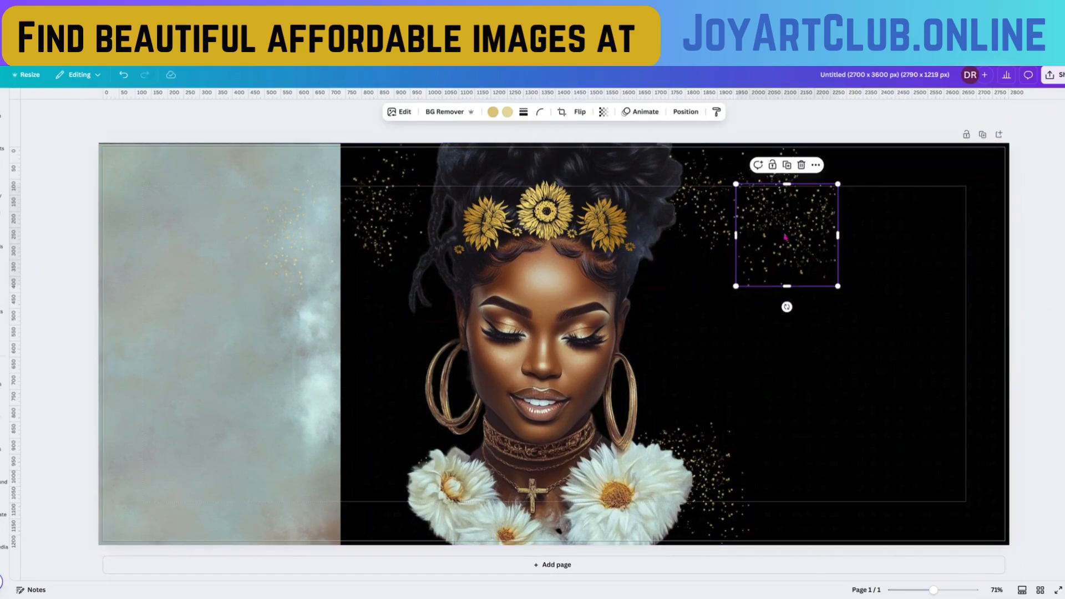
pyautogui.moveTo(784, 236); pyautogui.dragTo(792, 207)
# Group the gold sunflowers with the cut-out woman and move the group down and slightly right on the page
pyautogui.click(583, 239)
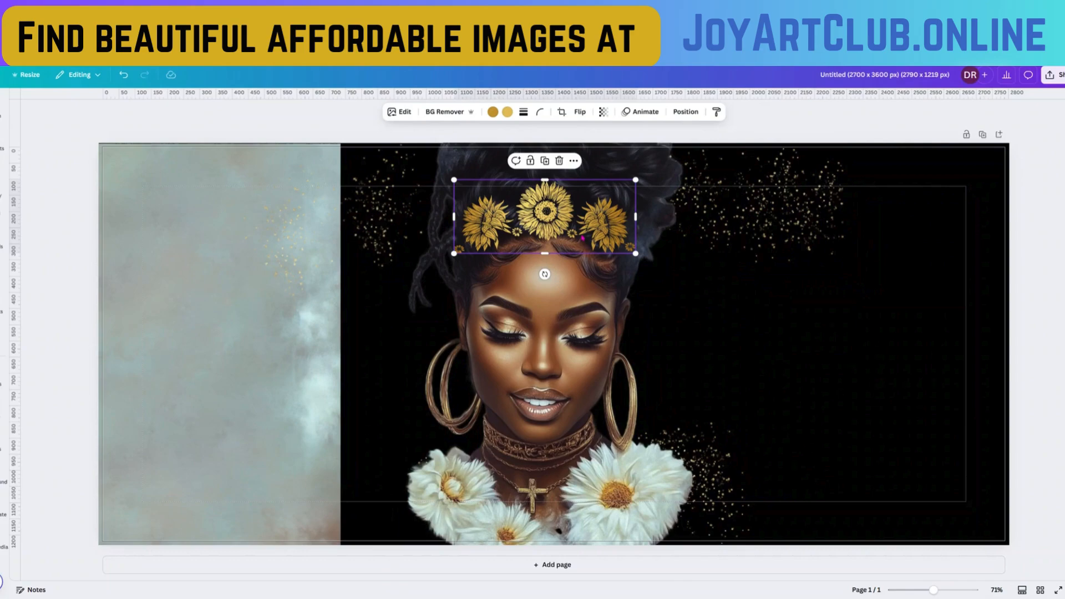
pyautogui.click(583, 280)
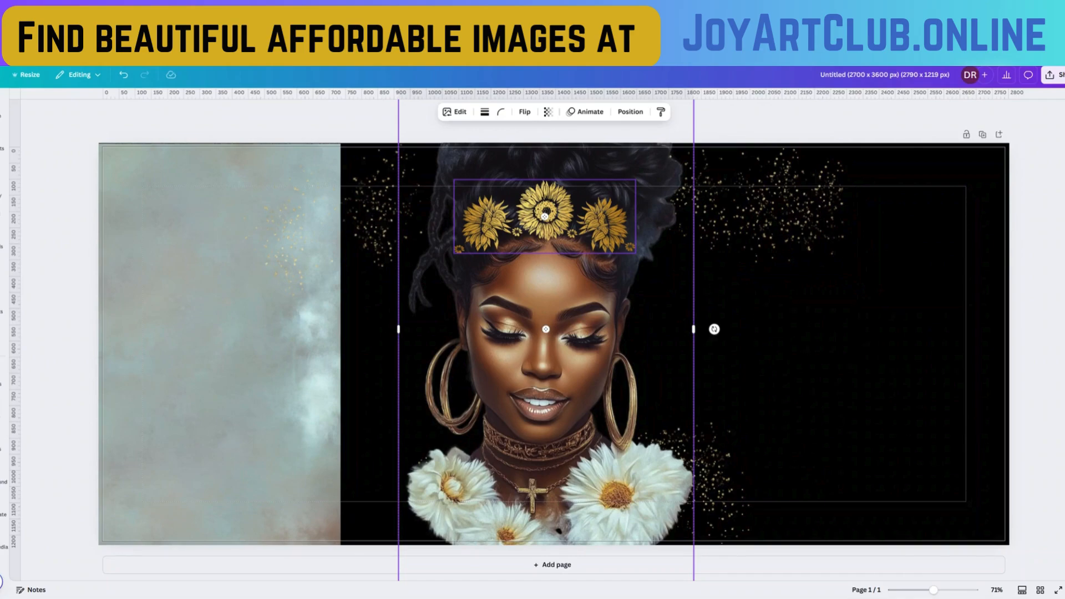
pyautogui.rightClick(583, 320)
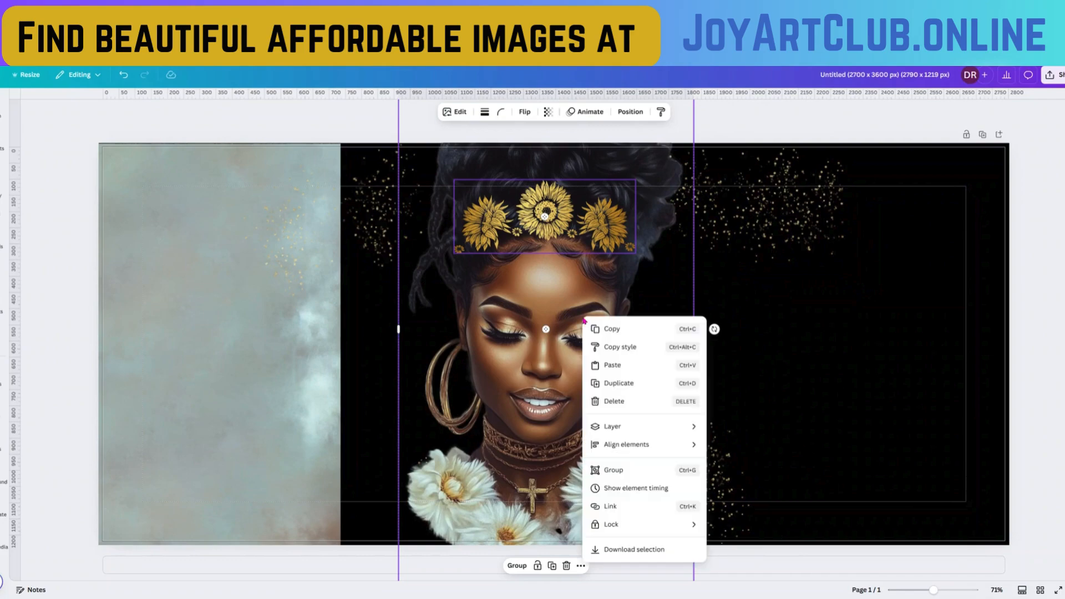
pyautogui.click(633, 472)
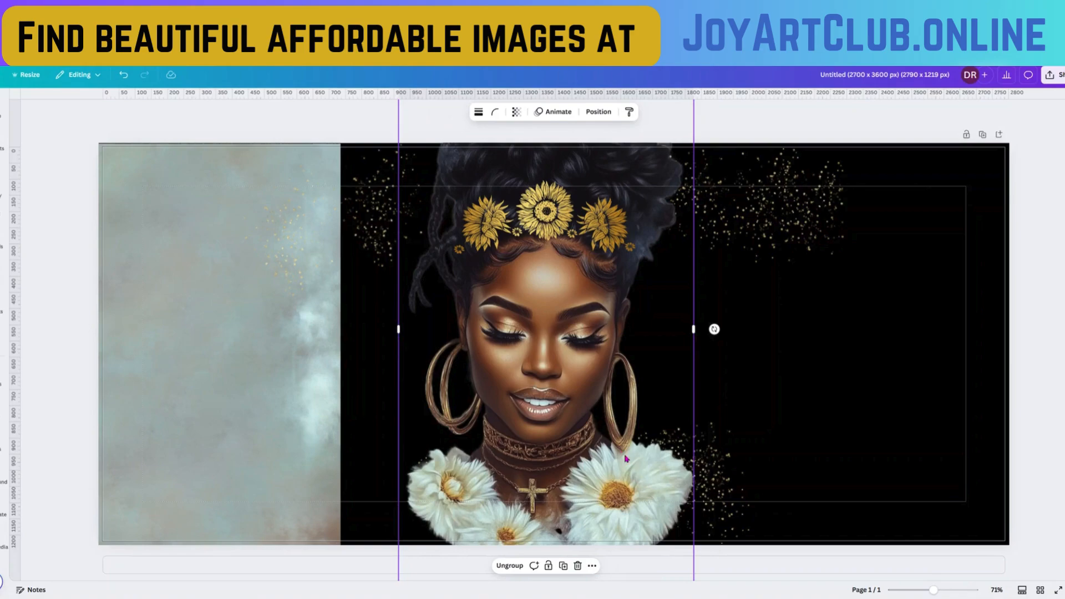
pyautogui.moveTo(624, 335); pyautogui.dragTo(644, 448)
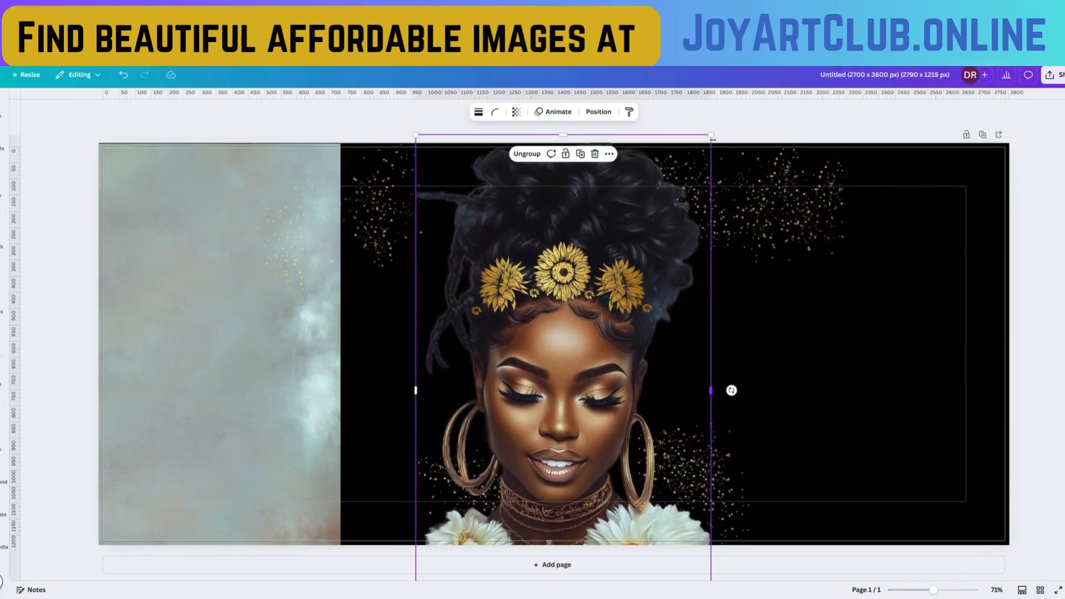
# Shrink the woman and sunflowers group to about 685 x 1187 px and position it fully within the page height at the centre
pyautogui.moveTo(710, 135); pyautogui.dragTo(656, 229)
pyautogui.moveTo(600, 326); pyautogui.dragTo(607, 245)
pyautogui.moveTo(662, 147); pyautogui.dragTo(653, 164)
pyautogui.moveTo(582, 283)
pyautogui.mouseDown()
pyautogui.moveTo(584, 253)
pyautogui.moveTo(587, 268)
pyautogui.mouseUp()
pyautogui.moveTo(657, 147); pyautogui.dragTo(648, 163)
pyautogui.moveTo(586, 268); pyautogui.dragTo(586, 256)
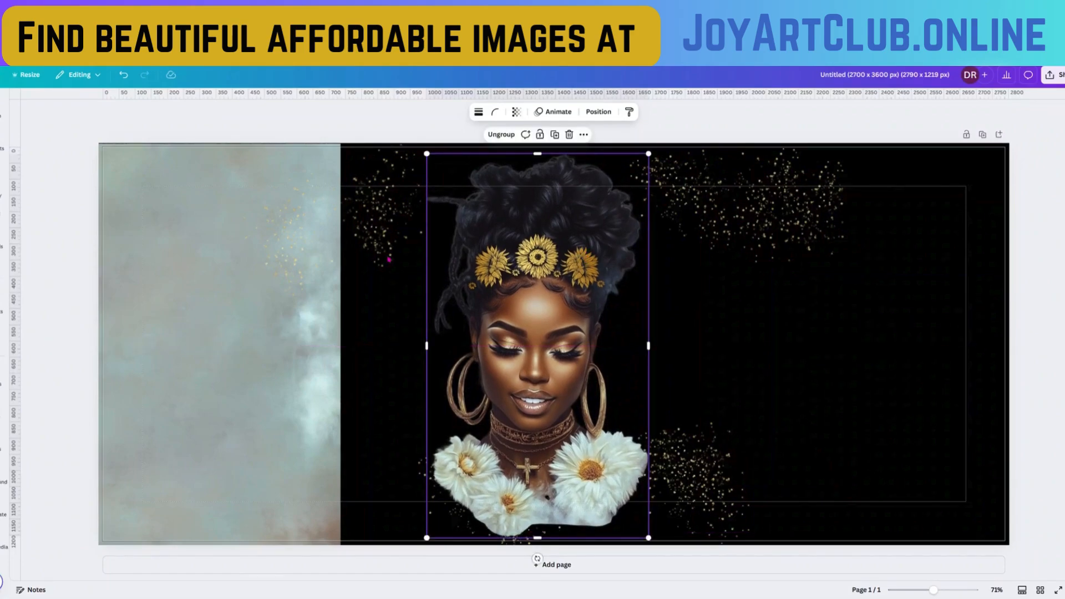
# Replace the page's black background with the cloudy backdrop image
pyautogui.click(212, 320)
pyautogui.moveTo(212, 320); pyautogui.dragTo(264, 317)
pyautogui.rightClick(235, 316)
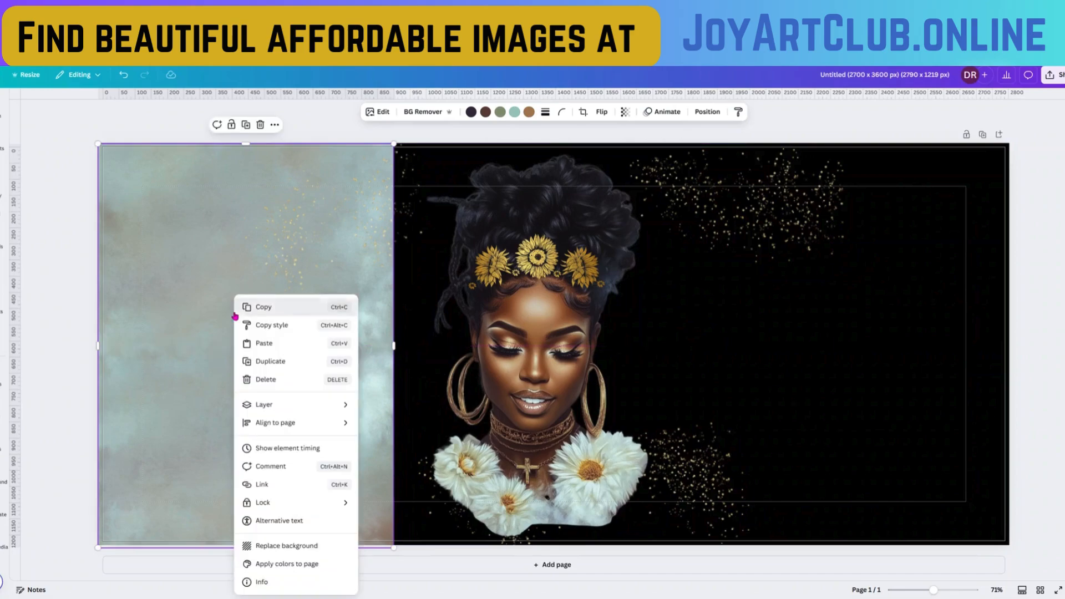
pyautogui.click(300, 550)
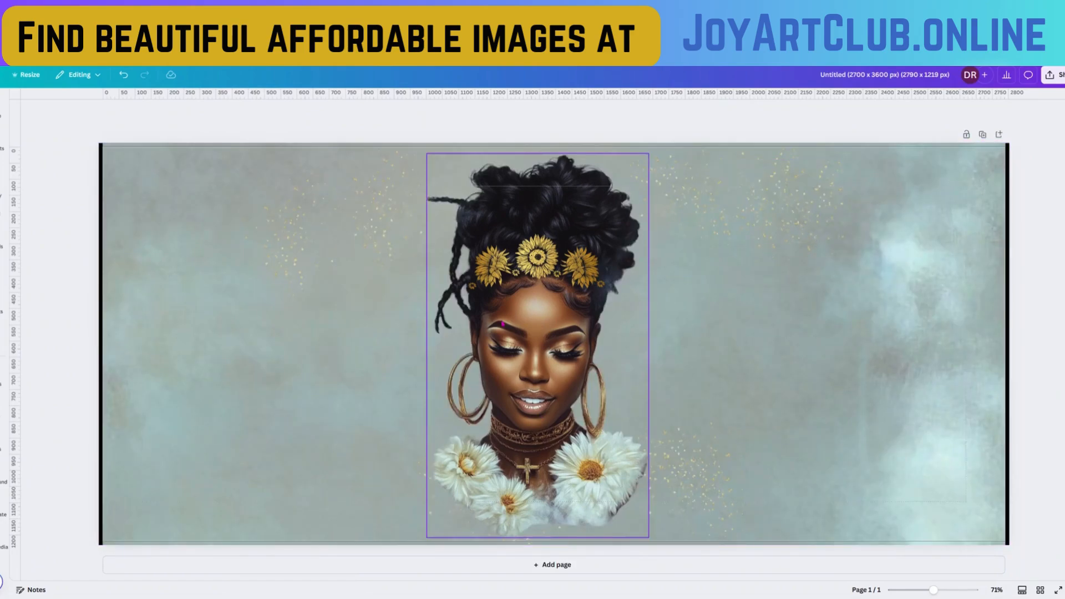
# Duplicate the central woman and sunflowers group twice
pyautogui.click(512, 321)
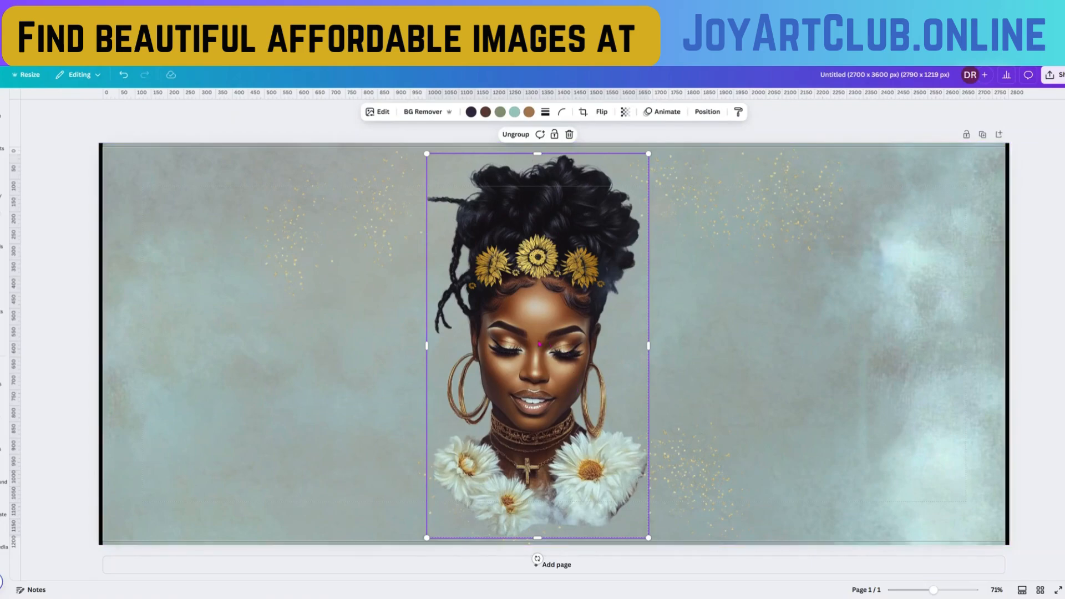
pyautogui.click(283, 352)
pyautogui.click(518, 205)
pyautogui.rightClick(553, 206)
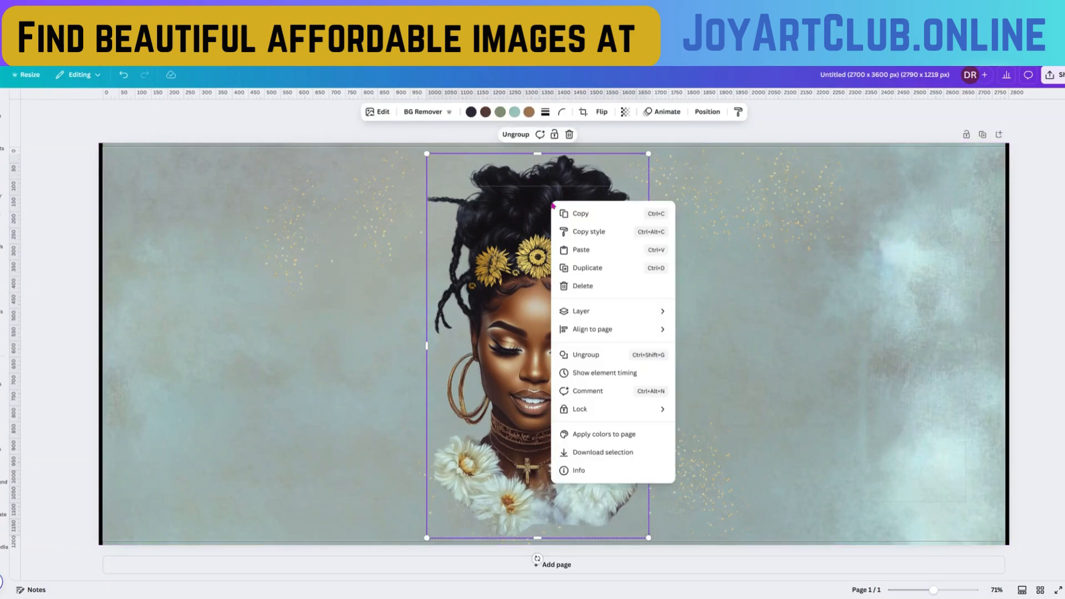
pyautogui.click(579, 269)
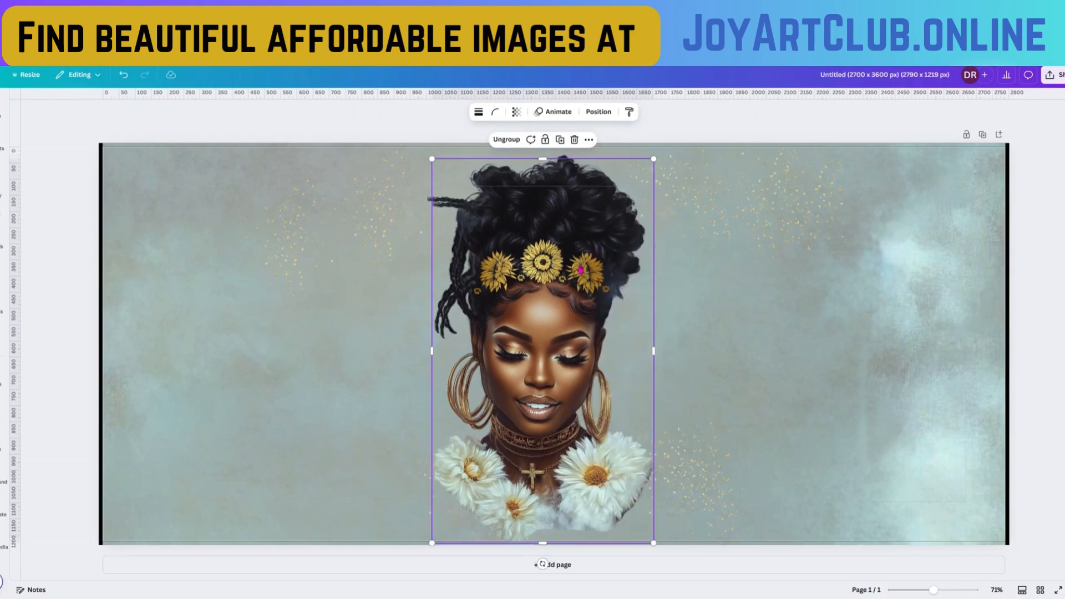
pyautogui.rightClick(580, 264)
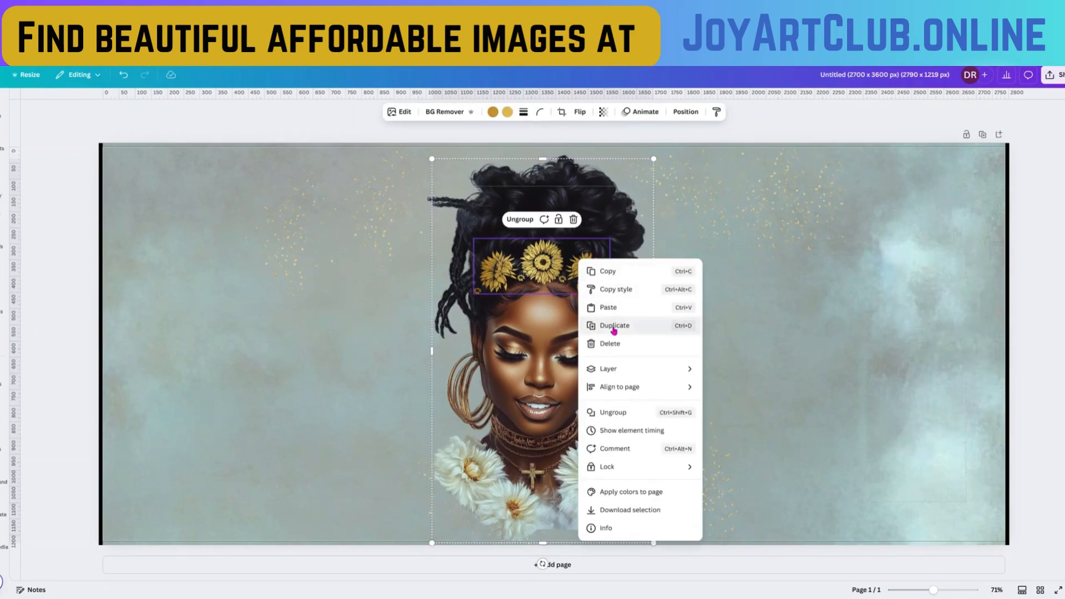
pyautogui.click(613, 330)
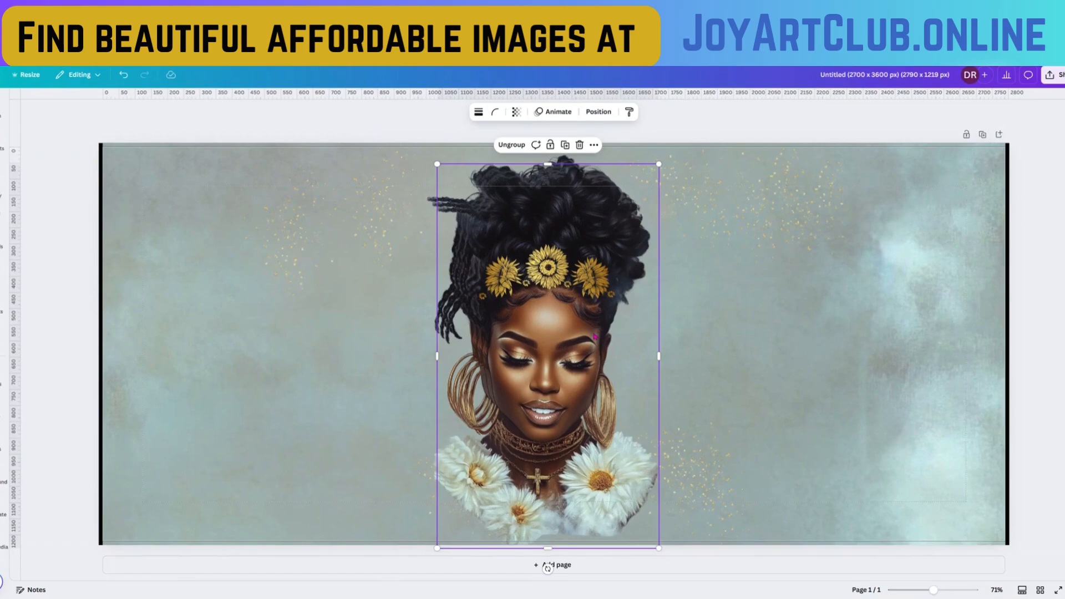
# Move one copy of the woman group to the right end of the page
pyautogui.click(599, 112)
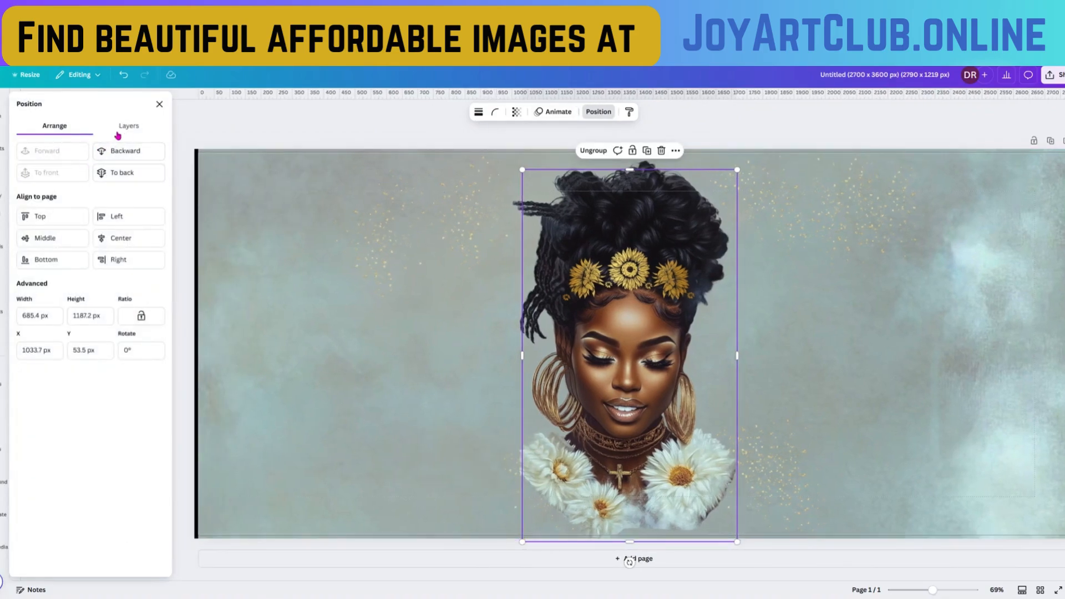
pyautogui.click(160, 104)
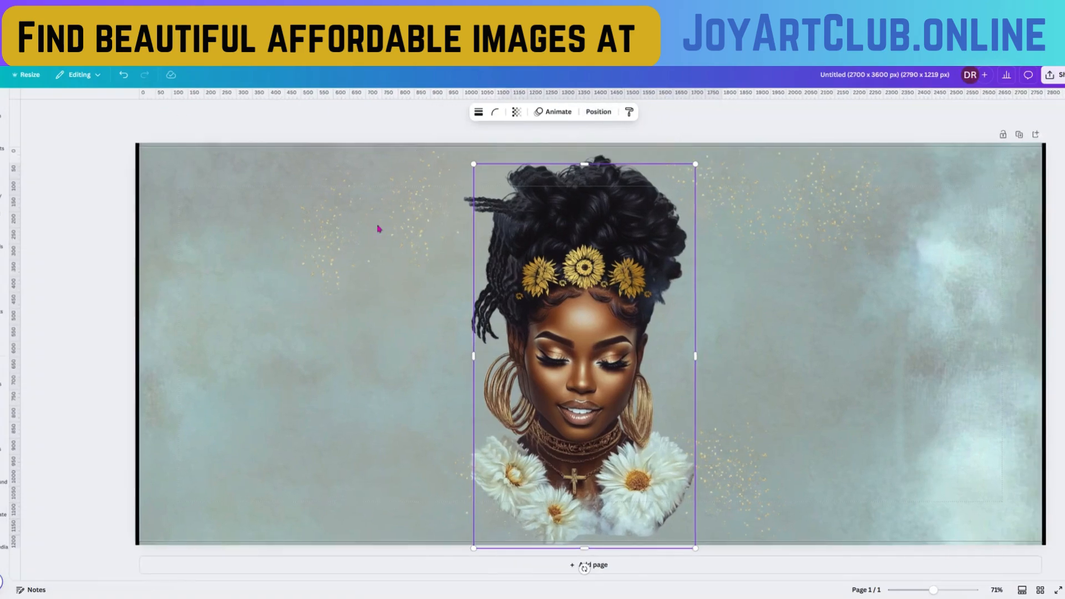
pyautogui.moveTo(594, 314); pyautogui.dragTo(871, 315)
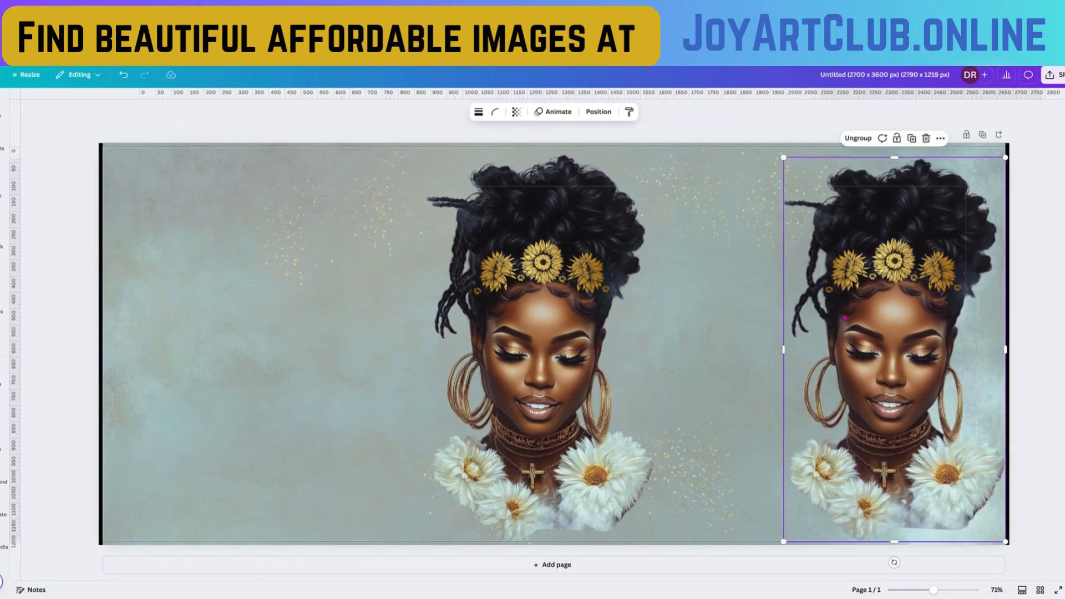
# Try white as the page background colour and undo the change
pyautogui.click(103, 240)
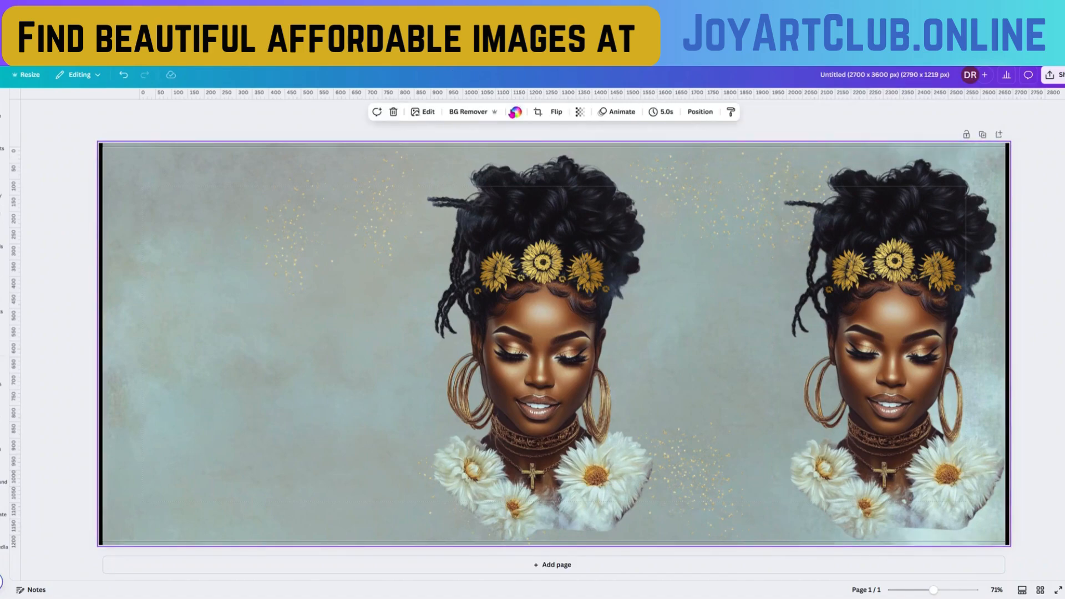
pyautogui.click(518, 123)
pyautogui.click(152, 102)
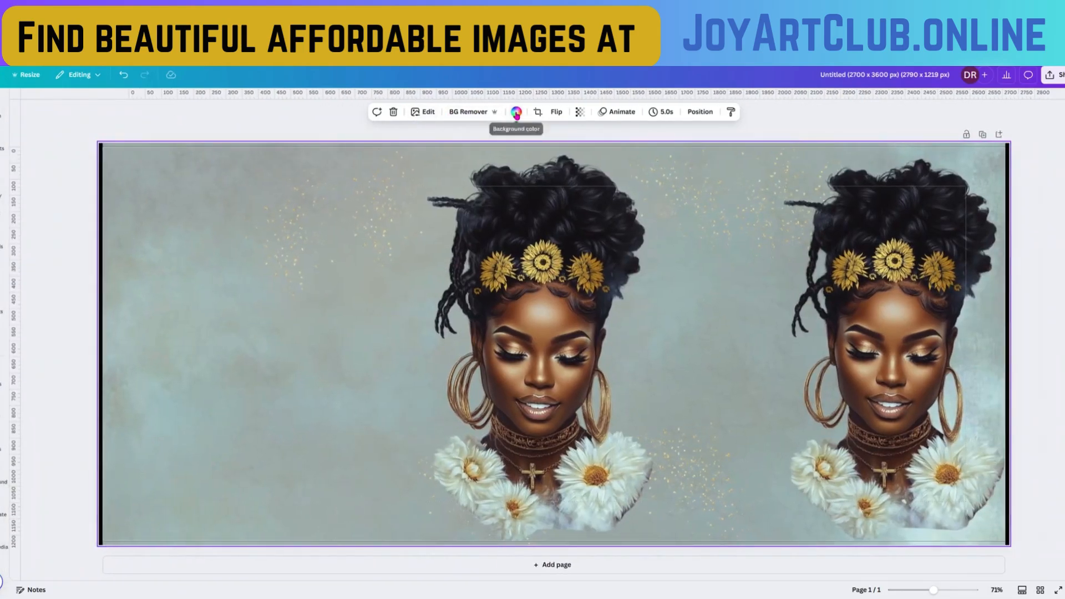
pyautogui.click(515, 113)
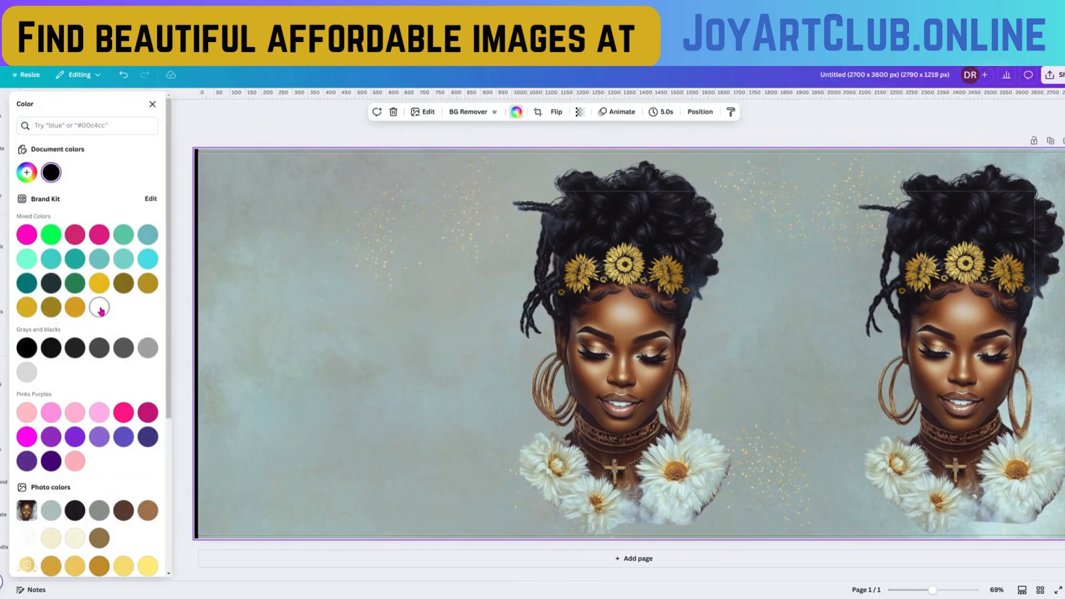
pyautogui.click(100, 309)
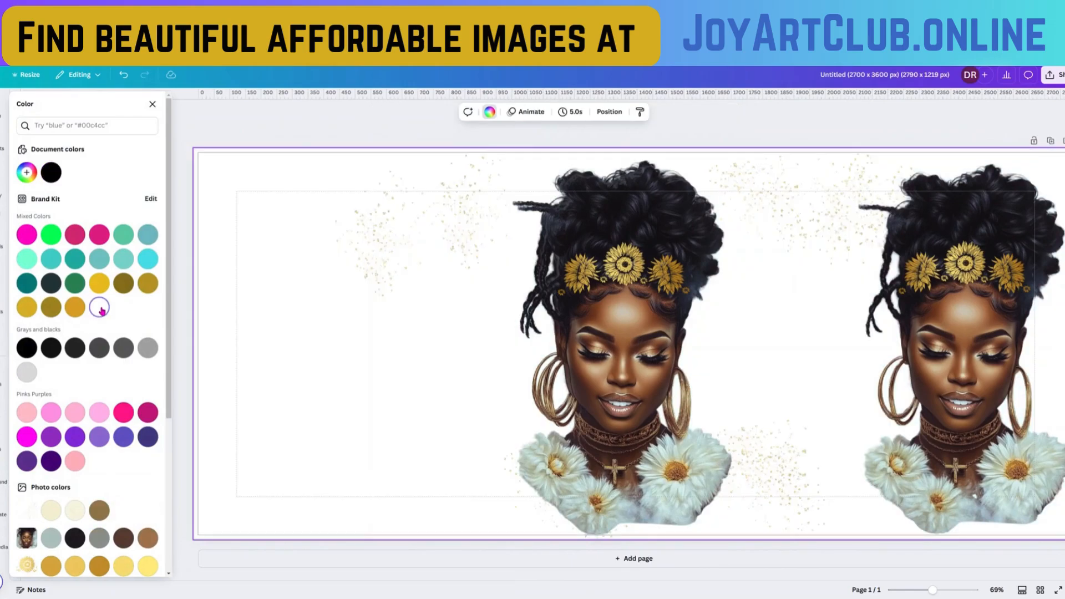
pyautogui.click(123, 75)
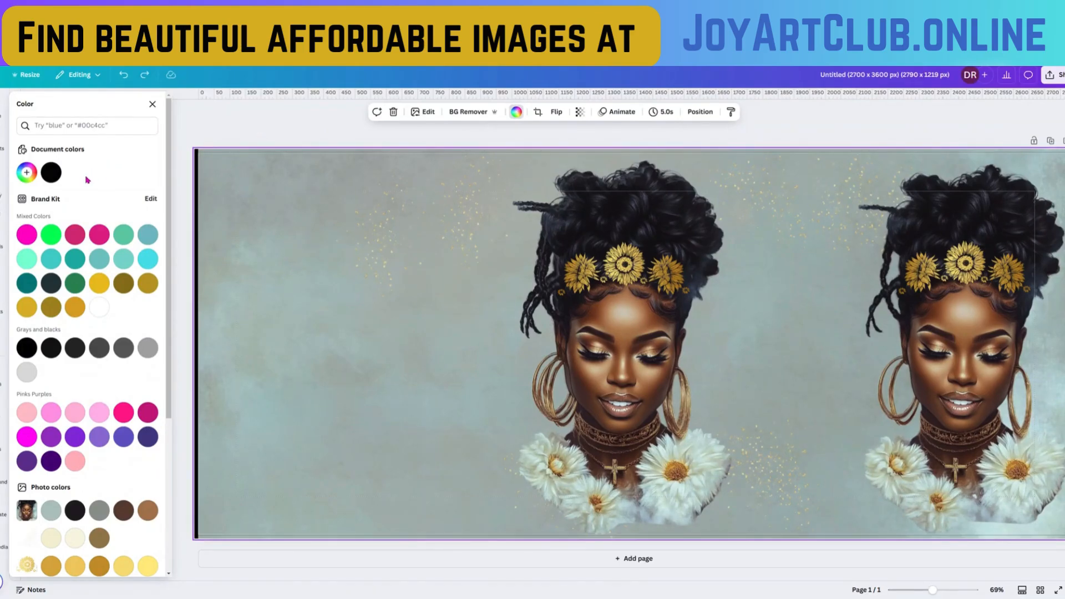
# Move another woman group to the left end of the page and space all three groups evenly horizontally
pyautogui.moveTo(652, 361); pyautogui.dragTo(232, 356)
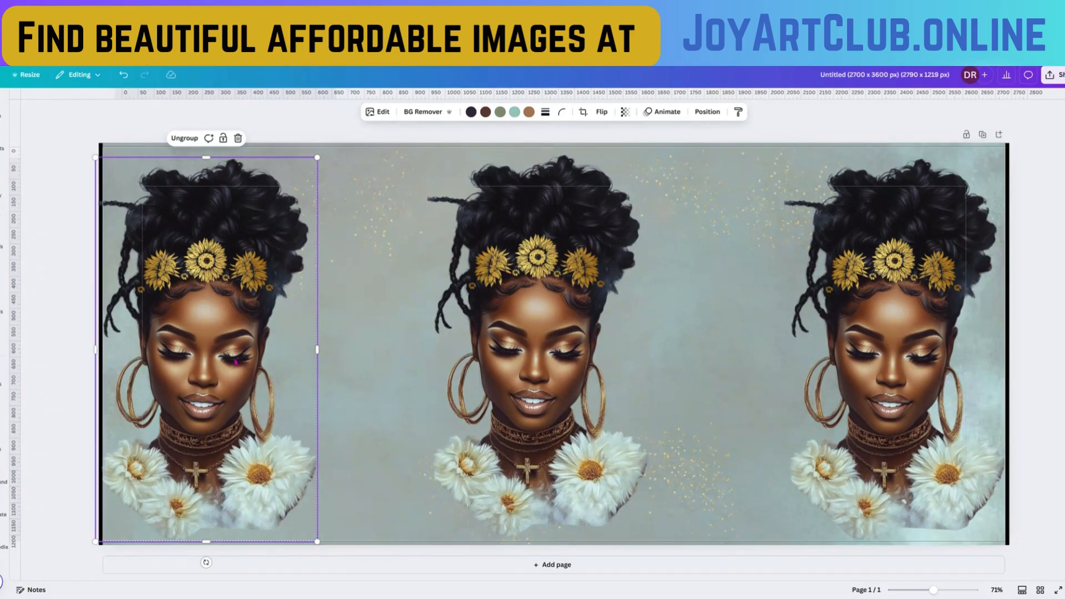
pyautogui.keyDown('shift'); pyautogui.click(540, 322); pyautogui.keyUp('shift')
pyautogui.keyDown('shift'); pyautogui.click(890, 322); pyautogui.keyUp('shift')
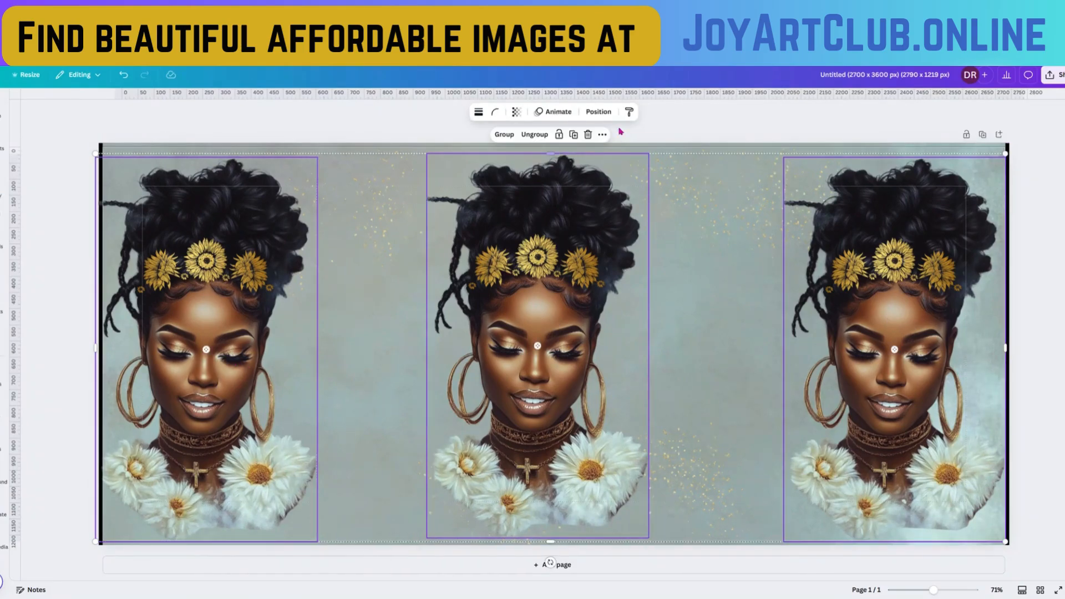
pyautogui.click(601, 113)
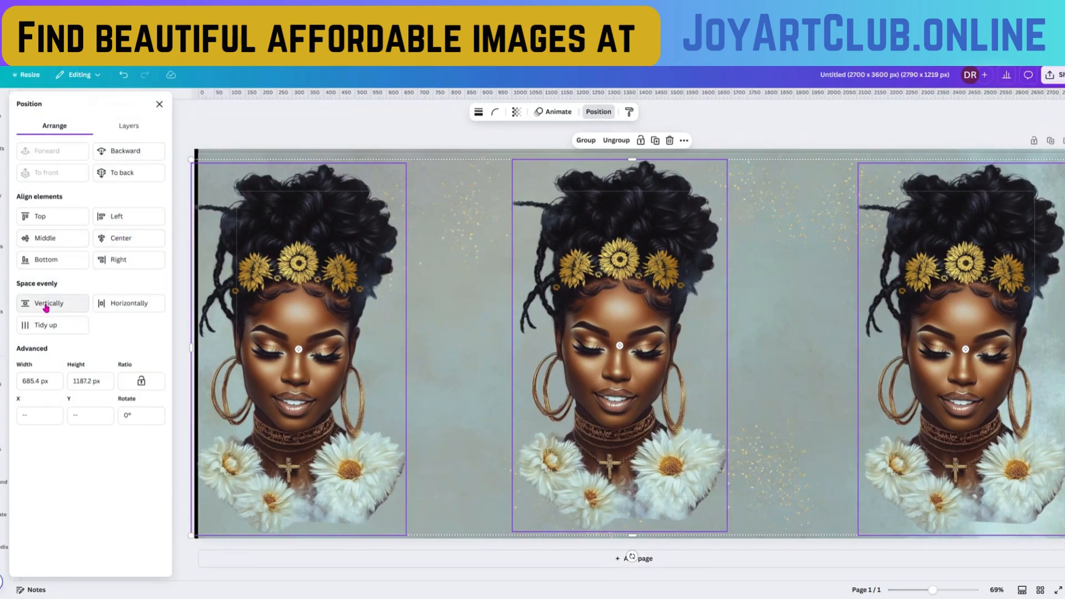
pyautogui.click(123, 304)
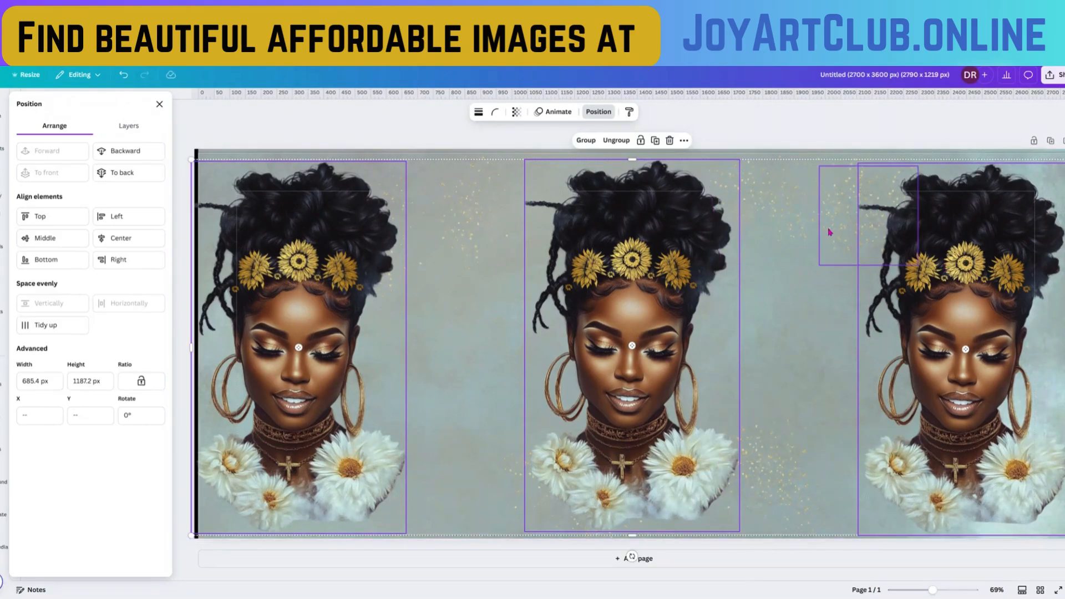
# Duplicate the three gold speckle graphics along the upper part of the page and move the copies down between the women
pyautogui.click(829, 231)
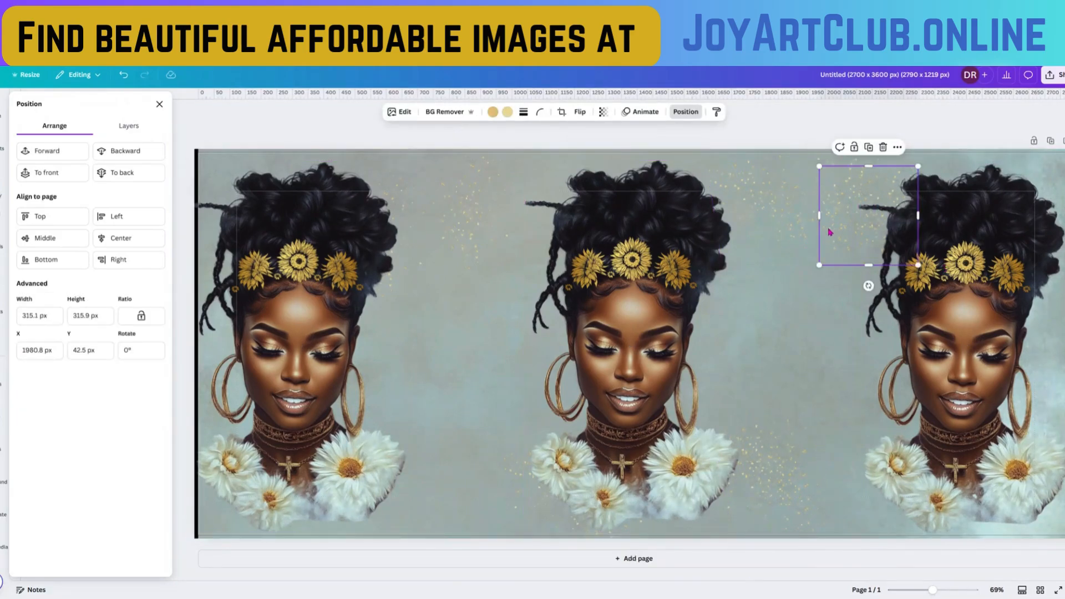
pyautogui.keyDown('shift'); pyautogui.click(797, 229); pyautogui.keyUp('shift')
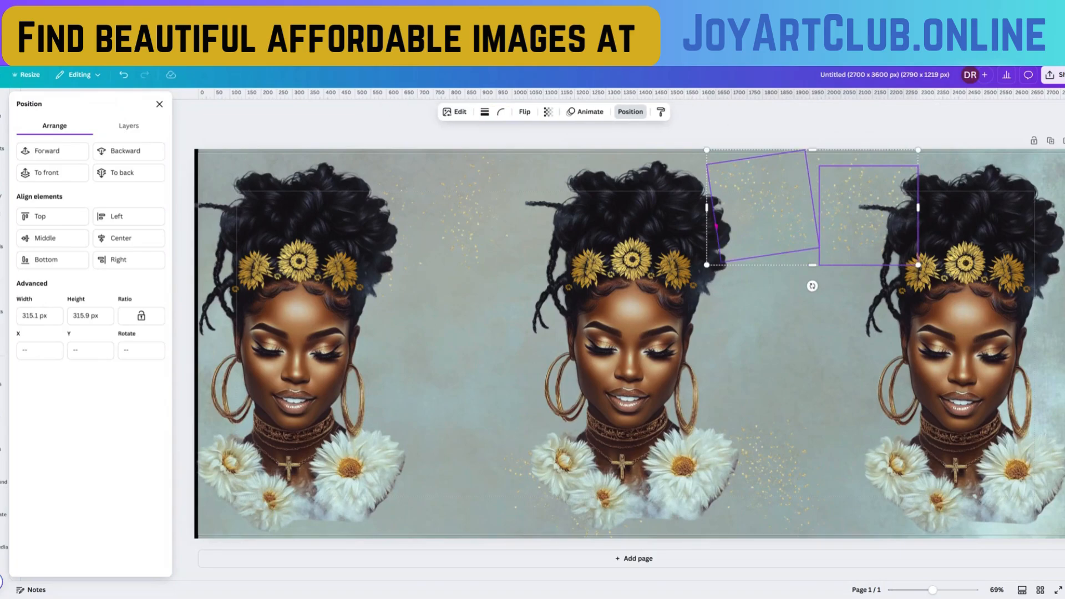
pyautogui.keyDown('shift'); pyautogui.click(471, 217); pyautogui.keyUp('shift')
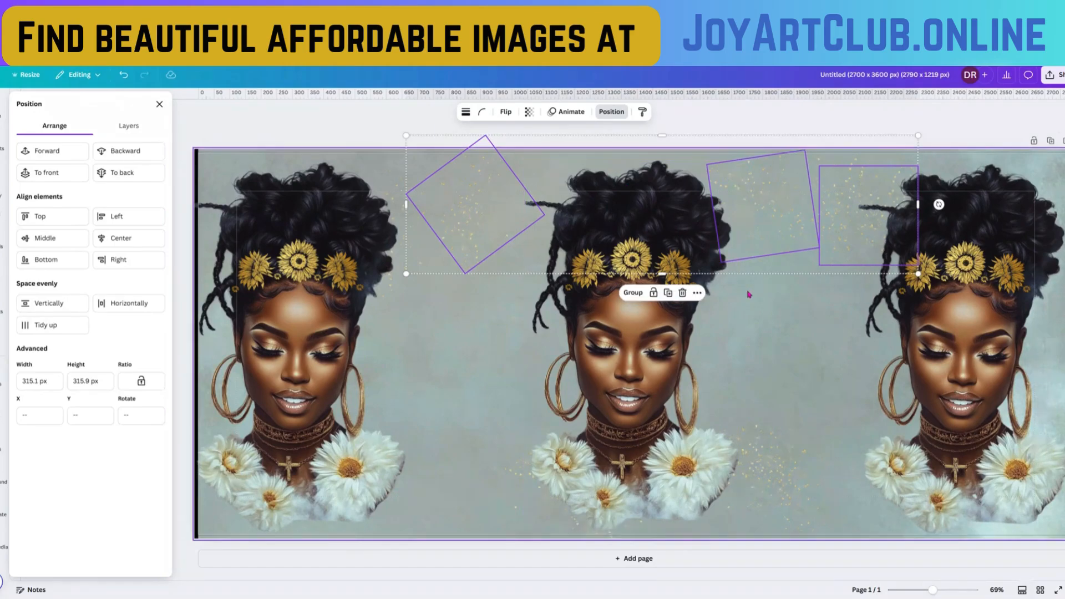
pyautogui.click(697, 293)
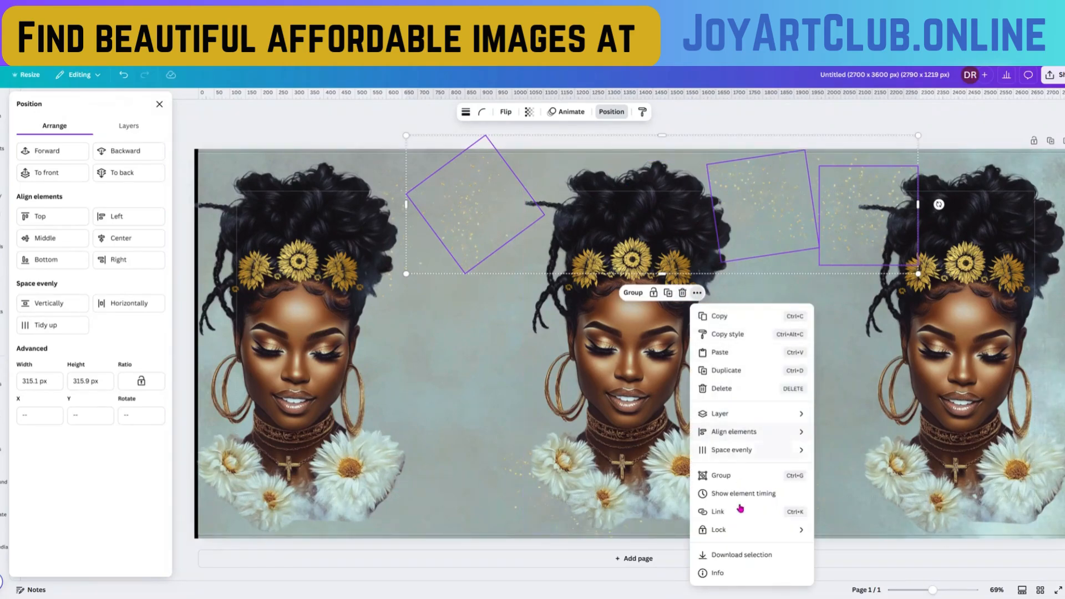
pyautogui.click(716, 370)
pyautogui.moveTo(837, 250); pyautogui.dragTo(822, 374)
pyautogui.click(865, 473)
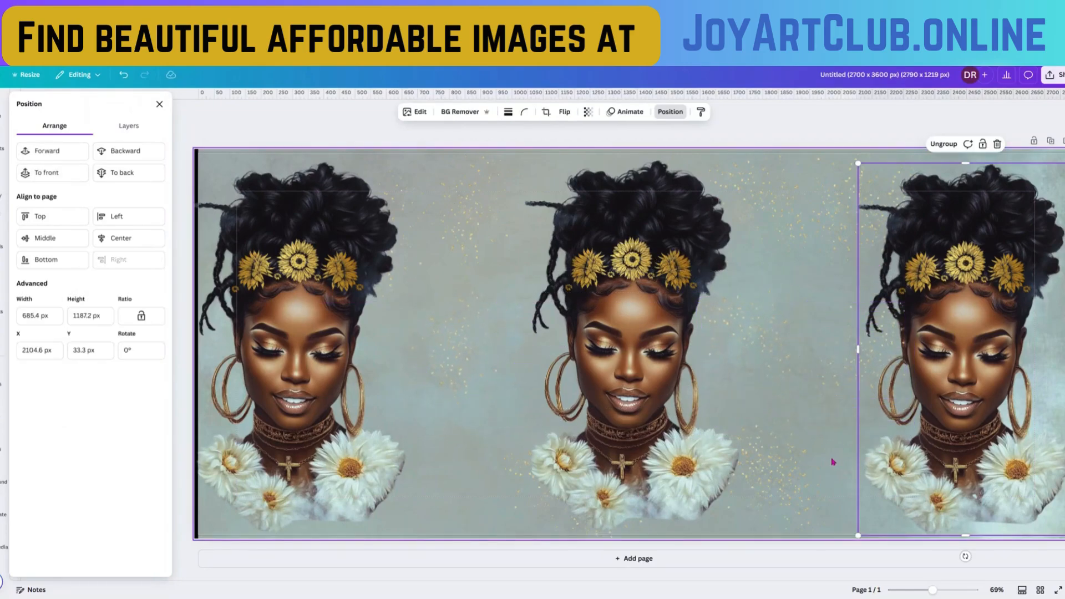
# Duplicate the gold speckles between the centre and right women and place the copy low between the left and centre women
pyautogui.click(754, 332)
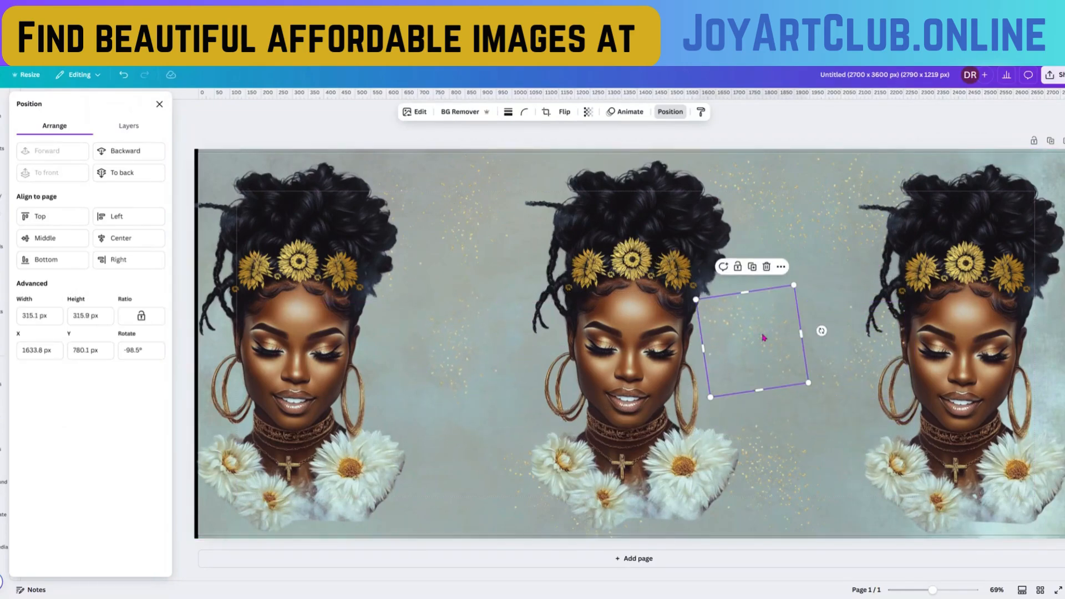
pyautogui.click(780, 267)
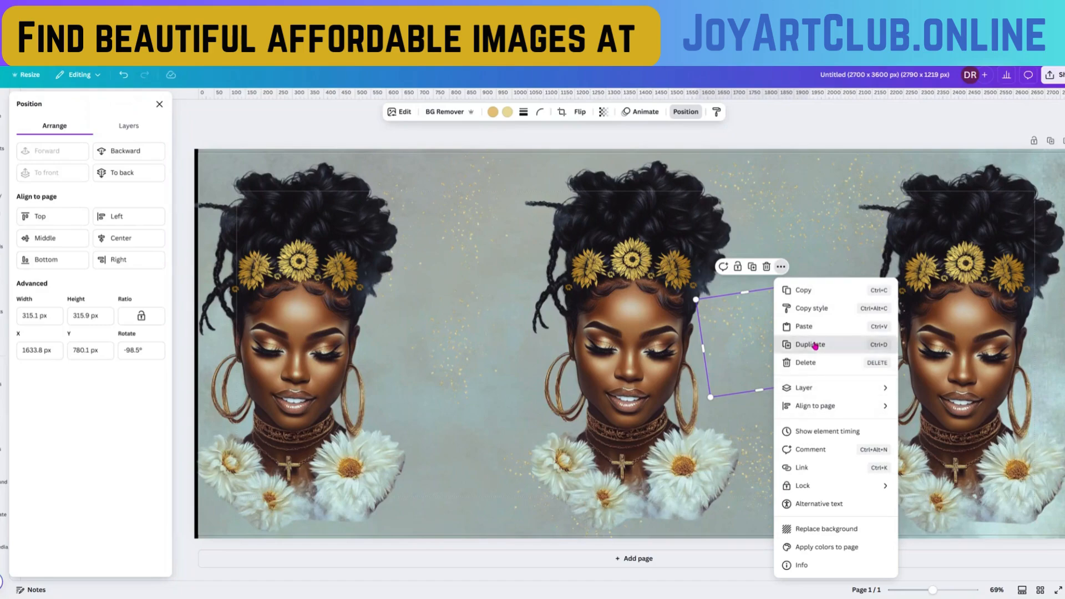
pyautogui.click(815, 351)
pyautogui.moveTo(773, 357); pyautogui.dragTo(466, 466)
# Enlarge the speckles between the left and centre women to about 545 x 546 px, rotate them to about -35.3°, and centre them in the gap
pyautogui.click(454, 350)
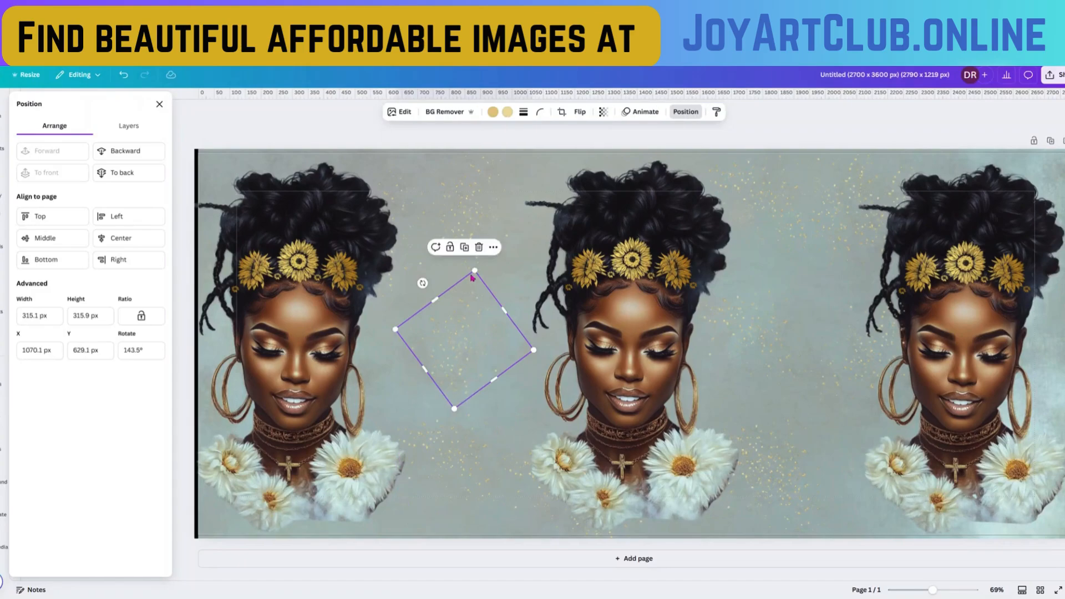
pyautogui.moveTo(474, 270); pyautogui.dragTo(489, 171)
pyautogui.moveTo(447, 328); pyautogui.dragTo(484, 395)
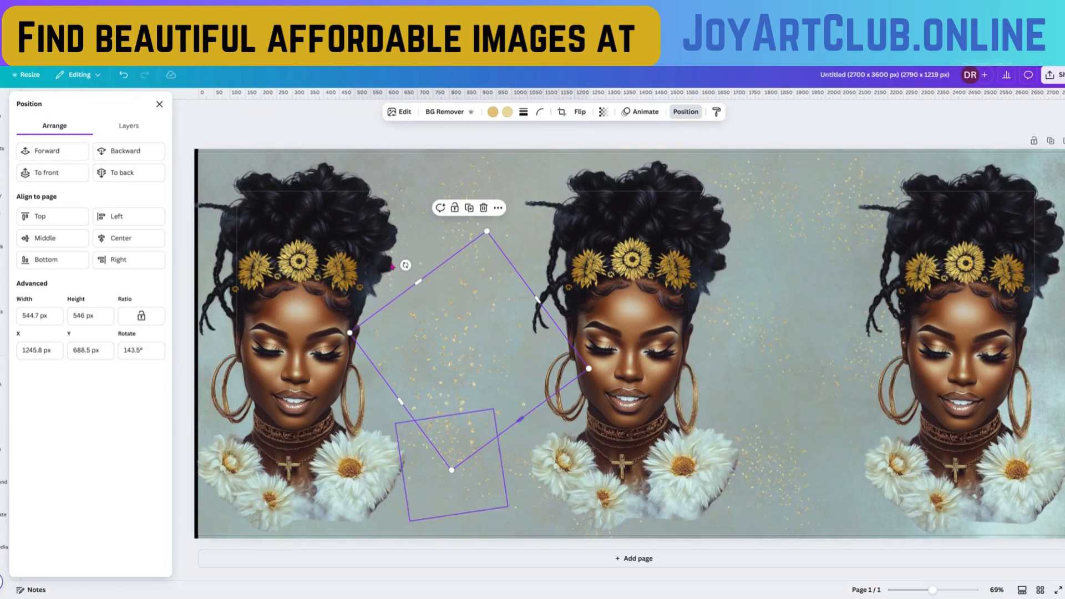
pyautogui.moveTo(406, 265); pyautogui.dragTo(499, 408)
pyautogui.moveTo(488, 356); pyautogui.dragTo(465, 354)
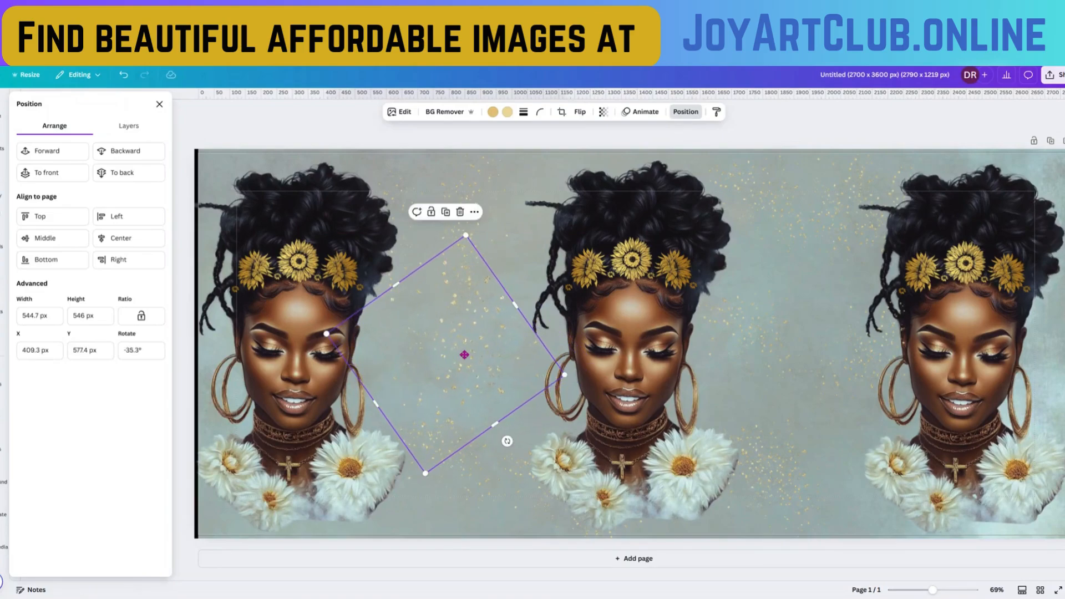
# Duplicate the enlarged speckles twice, placing one copy between the centre and right women and the other over the rightmost woman
pyautogui.click(445, 216)
pyautogui.moveTo(440, 340); pyautogui.dragTo(779, 291)
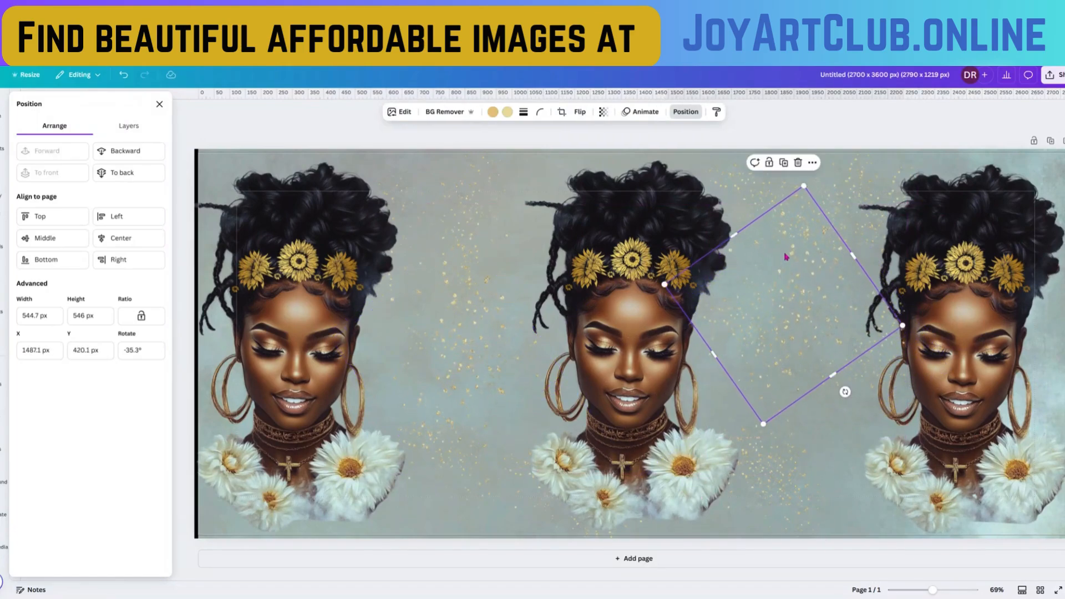
pyautogui.click(783, 162)
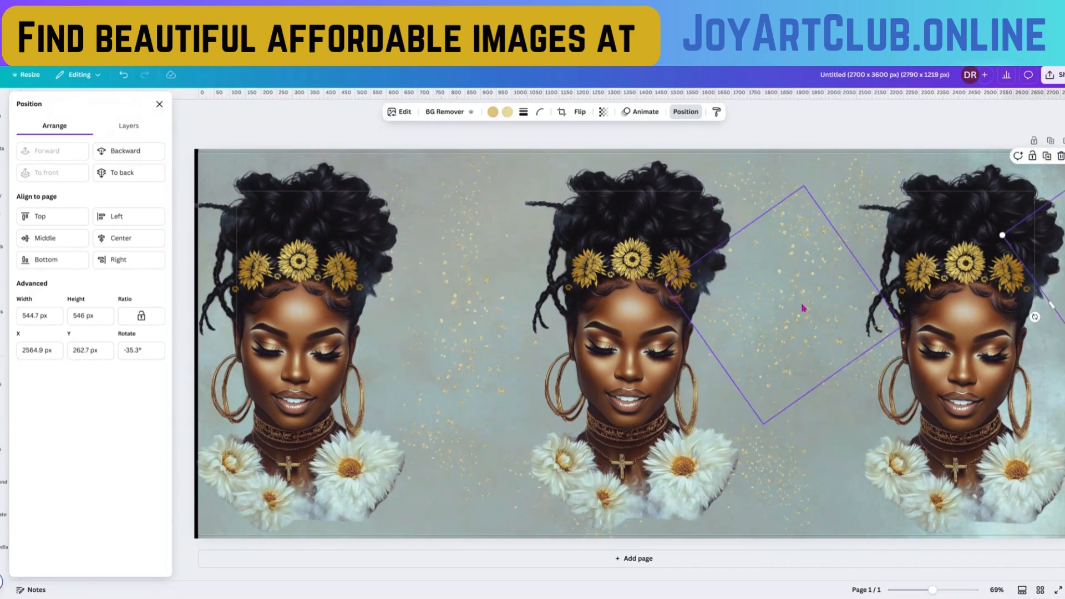
pyautogui.moveTo(1060, 287); pyautogui.dragTo(962, 395)
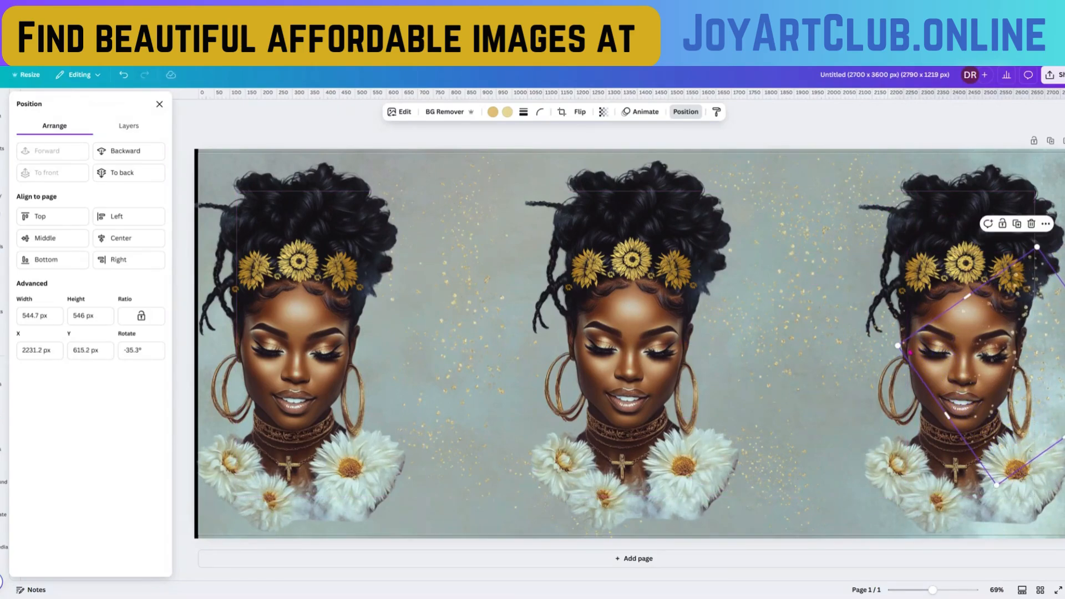
# Crop the speckles over the rightmost woman to about 334 px high, rotate them to about -76.8°, and move them to the page's right edge
pyautogui.moveTo(968, 297); pyautogui.dragTo(1005, 351)
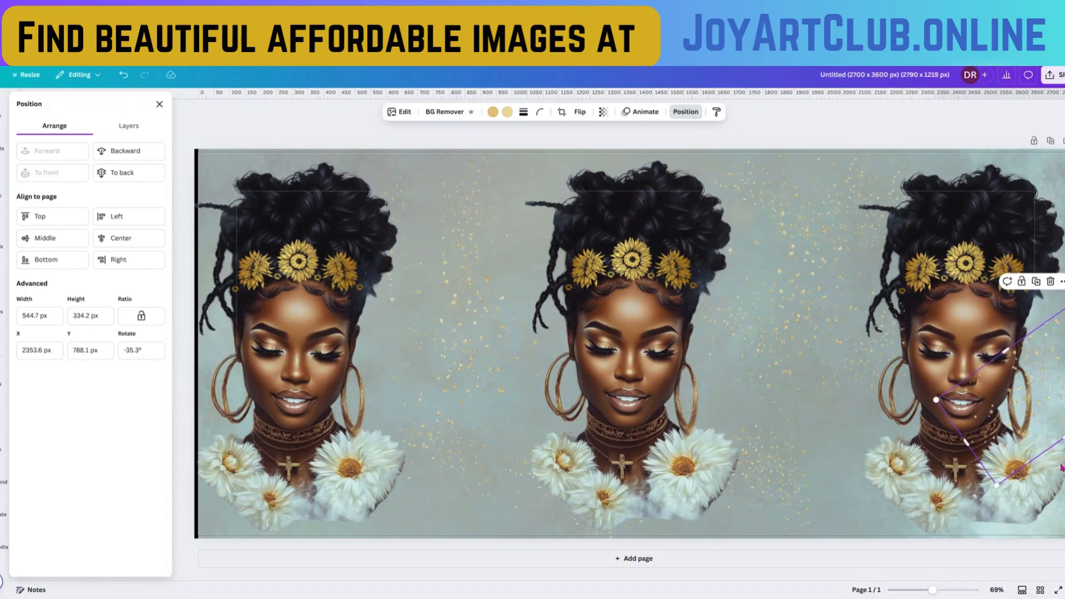
pyautogui.moveTo(1064, 452); pyautogui.dragTo(1064, 410)
pyautogui.moveTo(1039, 364); pyautogui.dragTo(1061, 349)
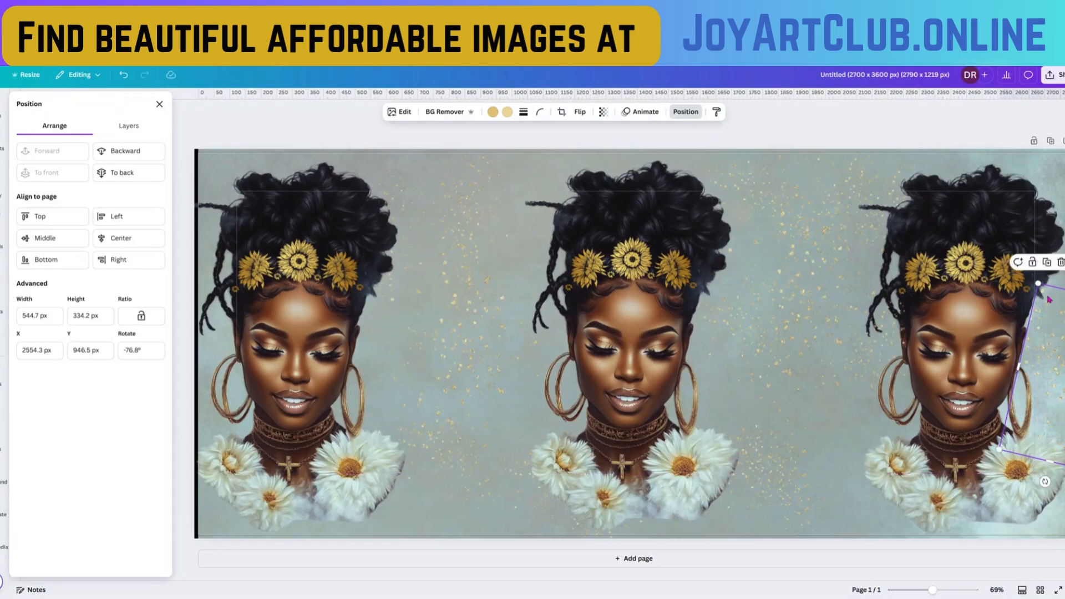
# Duplicate the cropped speckles at the page's right edge and place the copy at the left edge, rotated to about 118.5°
pyautogui.click(1047, 266)
pyautogui.moveTo(1056, 351); pyautogui.dragTo(205, 368)
pyautogui.moveTo(292, 395); pyautogui.dragTo(217, 385)
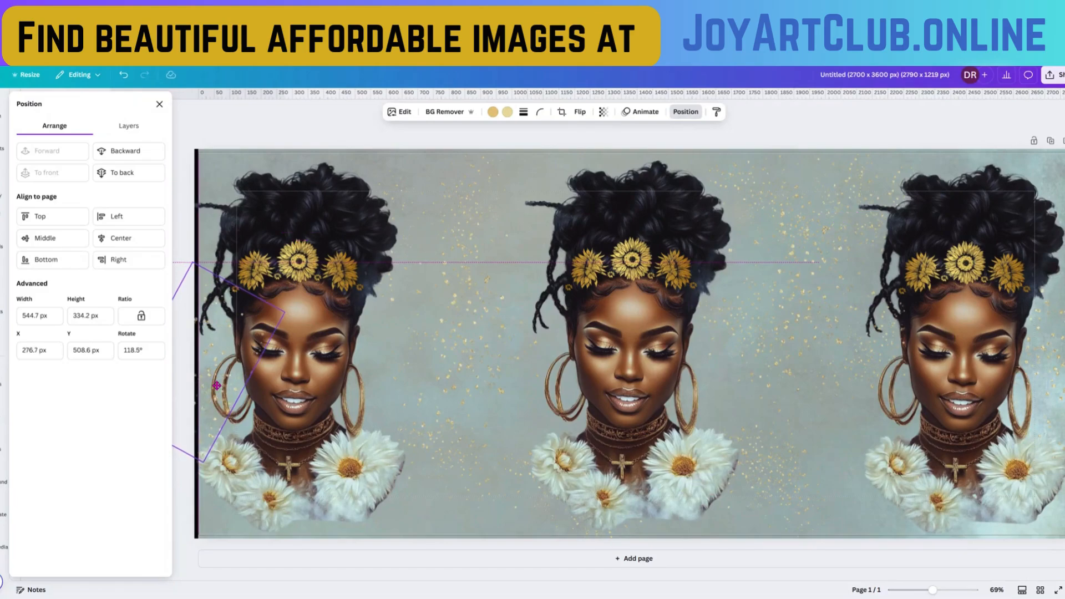
# Flip the leftmost woman horizontally
pyautogui.click(312, 319)
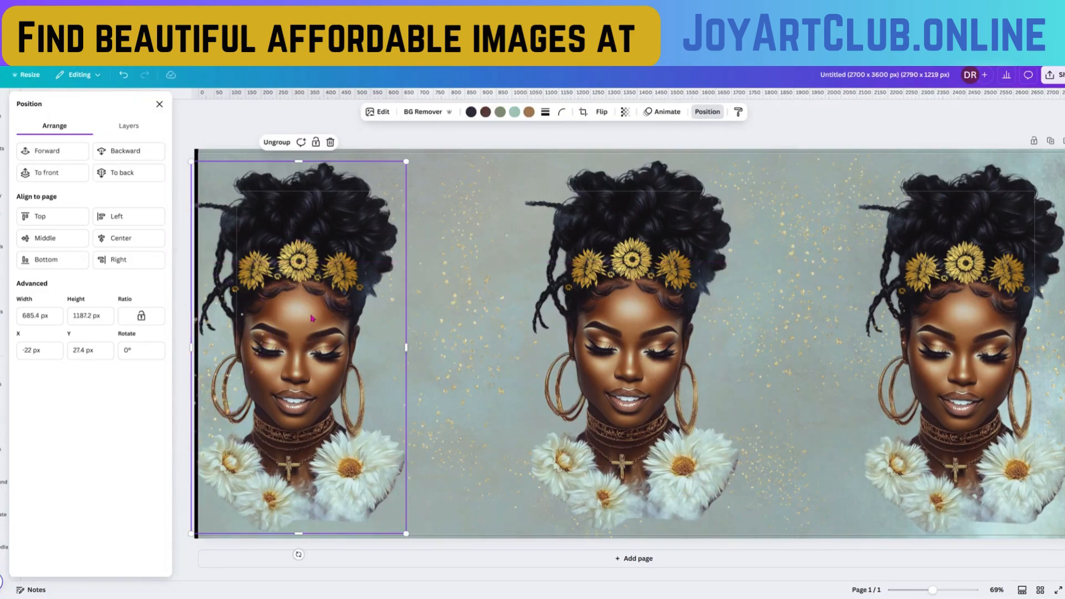
pyautogui.click(600, 113)
pyautogui.click(604, 135)
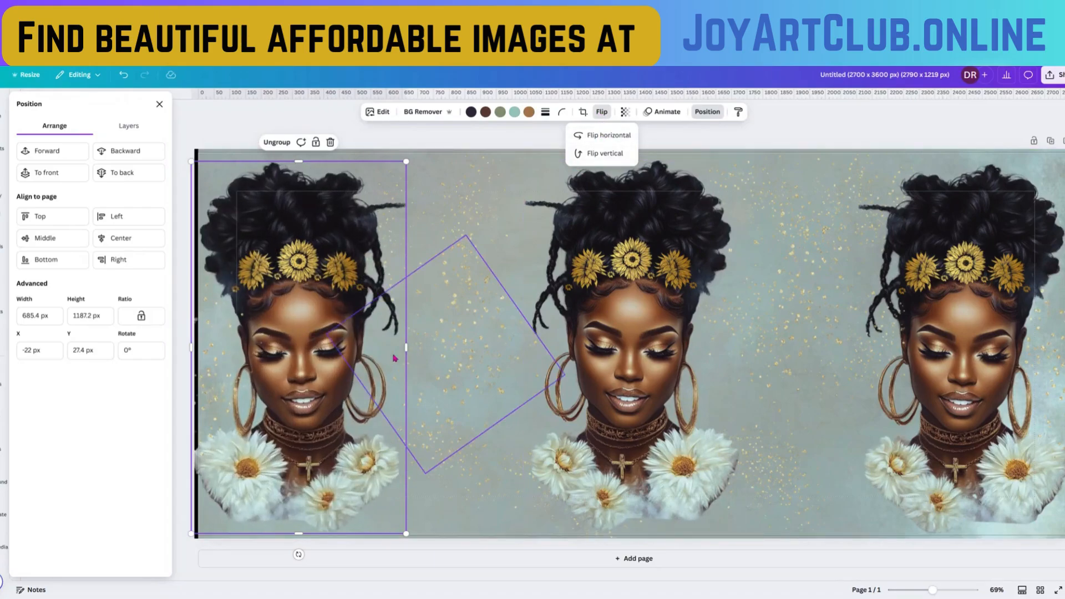
# Try a cropped speckle copy over the leftmost woman's hair, rotated to about 98.5°, and delete it
pyautogui.moveTo(220, 360); pyautogui.dragTo(255, 357)
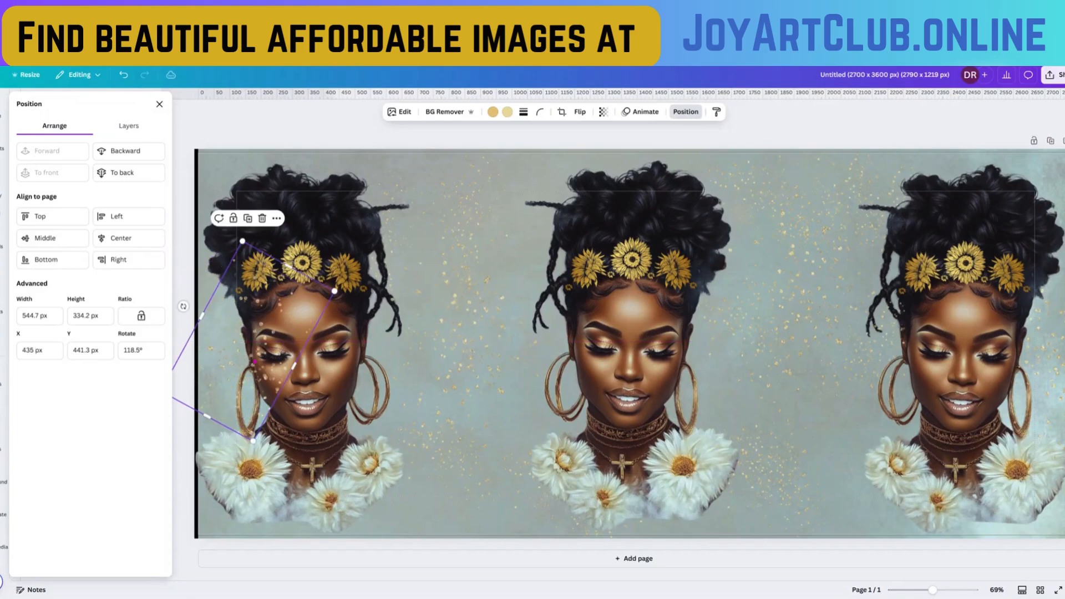
pyautogui.moveTo(183, 306); pyautogui.dragTo(220, 193)
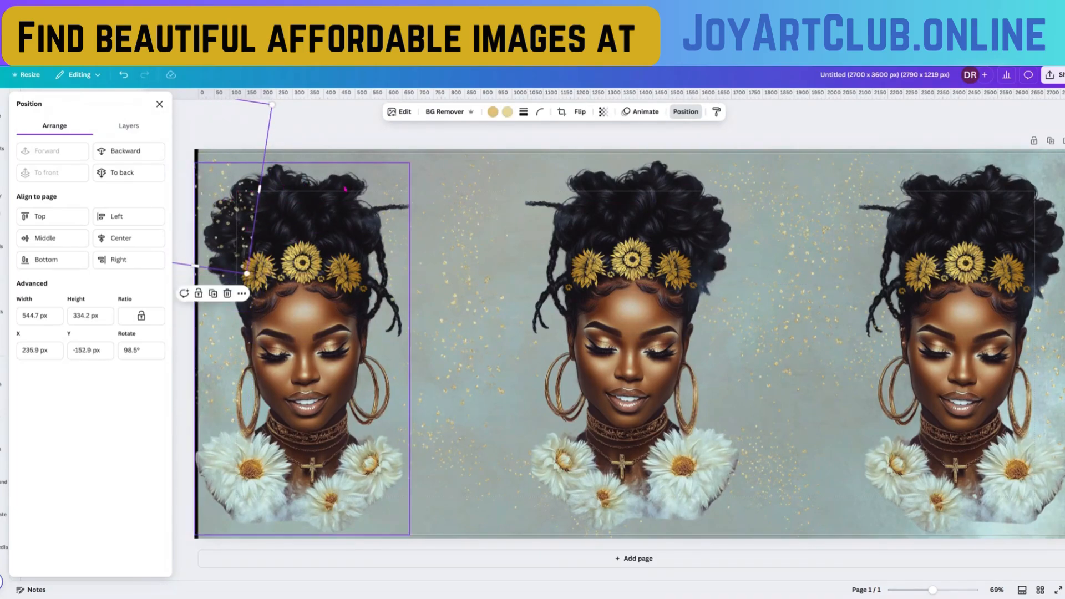
pyautogui.moveTo(218, 188); pyautogui.dragTo(351, 204)
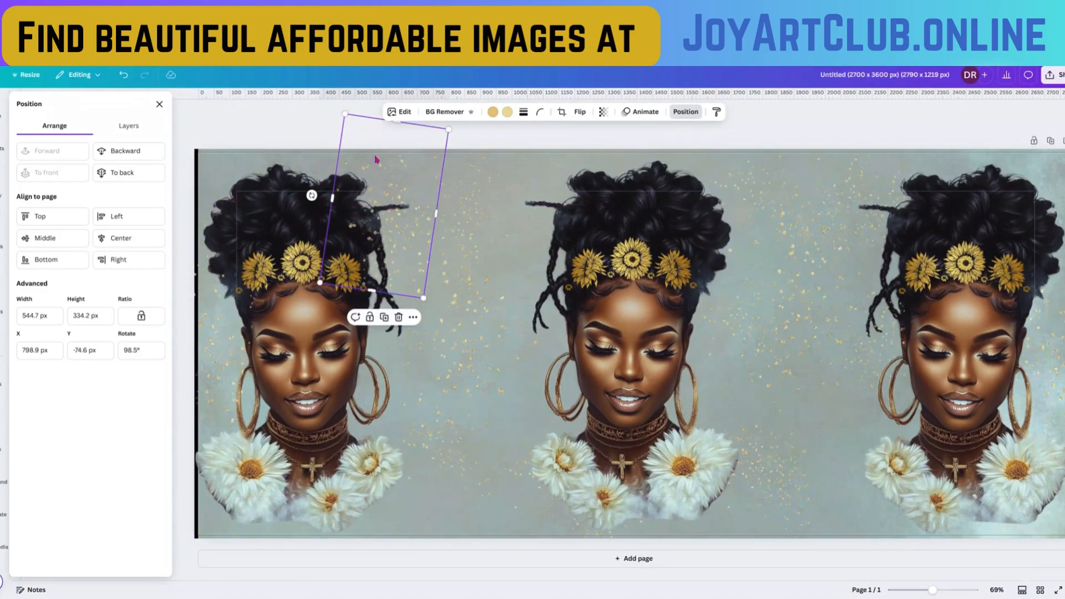
pyautogui.click(398, 316)
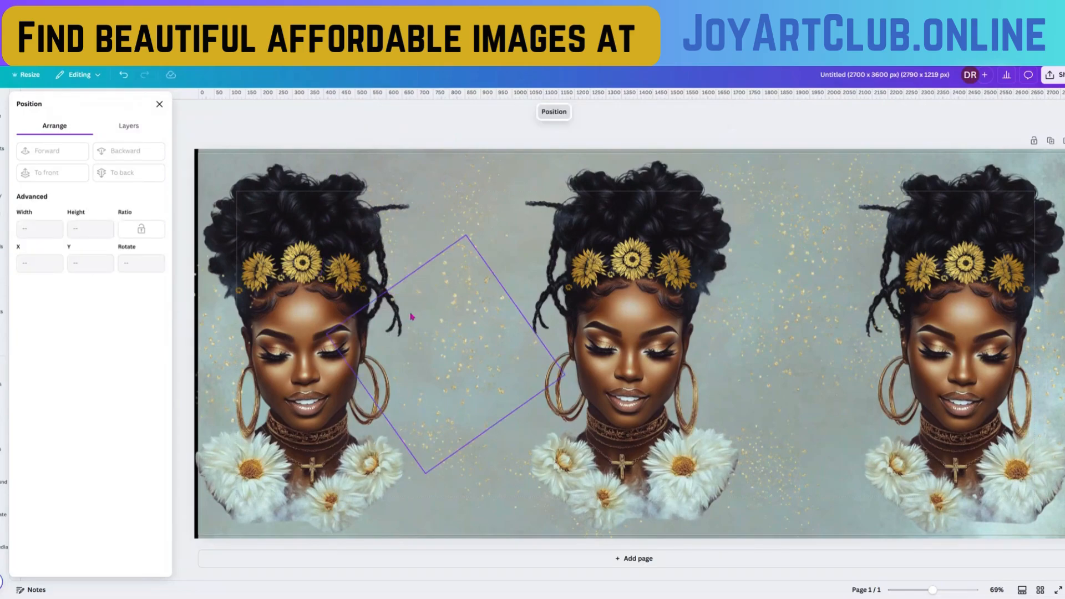
# Place speckles of about 315 x 316 px beside the left woman's earring and add copies nearer the centre woman and beside her hair
pyautogui.click(450, 317)
pyautogui.moveTo(451, 318); pyautogui.dragTo(421, 370)
pyautogui.click(476, 303)
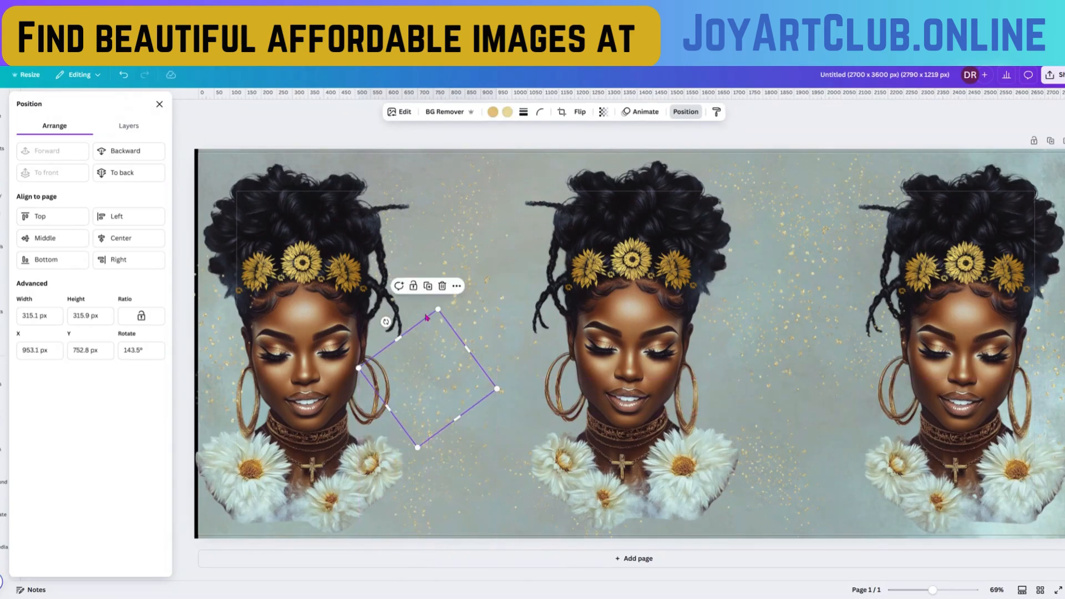
pyautogui.click(428, 287)
pyautogui.moveTo(433, 285); pyautogui.dragTo(503, 367)
pyautogui.click(501, 318)
pyautogui.moveTo(568, 455); pyautogui.dragTo(751, 260)
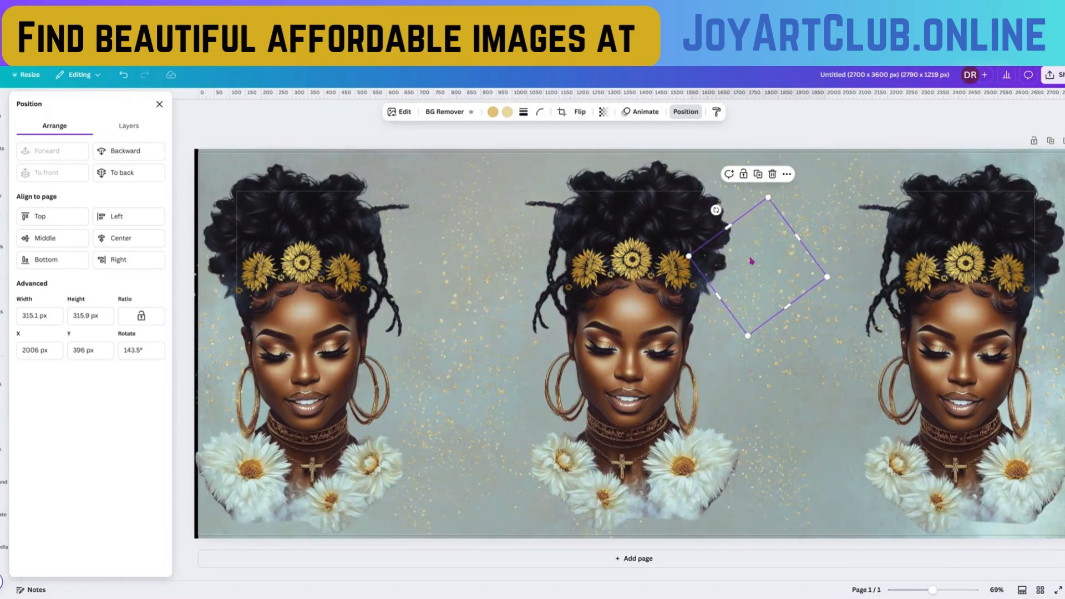
# Duplicate the speckles beside the centre woman's hair, enlarge the copy to about 535 x 536 px, and place it between the centre and right women
pyautogui.click(756, 174)
pyautogui.moveTo(999, 297); pyautogui.dragTo(833, 438)
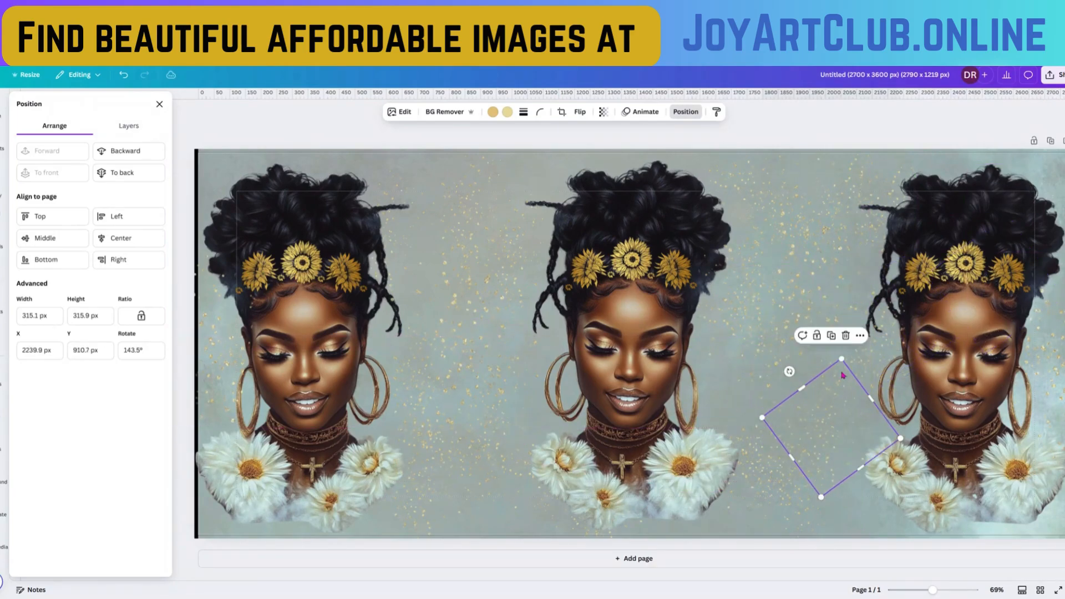
pyautogui.moveTo(841, 359); pyautogui.dragTo(856, 263)
pyautogui.moveTo(837, 408); pyautogui.dragTo(816, 443)
# Duplicate the small speckles beside the centre woman's hair, placing one copy beside her earring and another low between the left and centre women
pyautogui.click(765, 311)
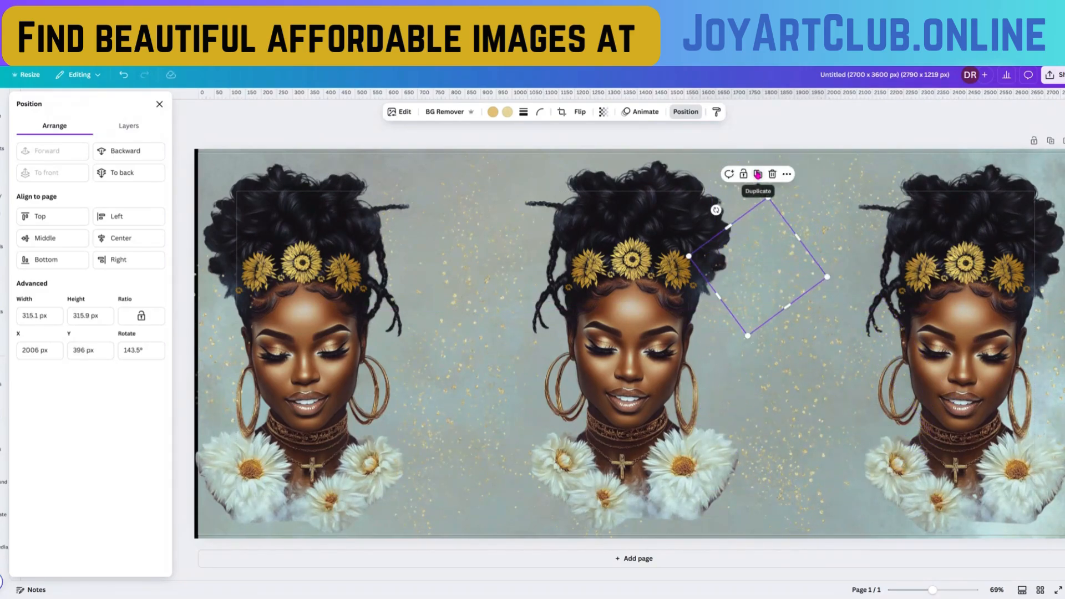
pyautogui.moveTo(763, 269); pyautogui.dragTo(739, 367)
pyautogui.click(740, 269)
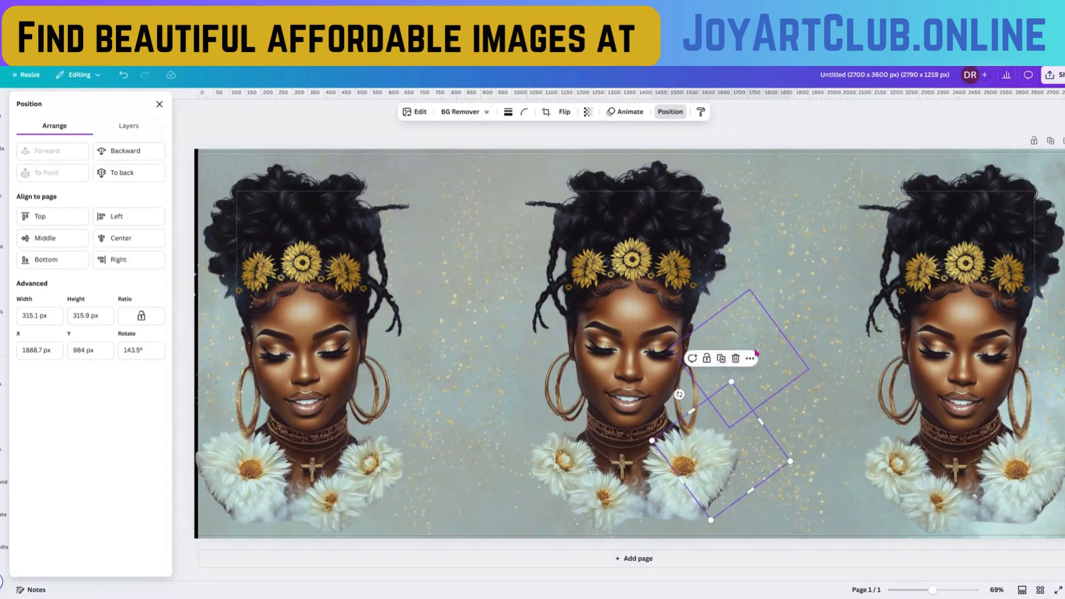
pyautogui.moveTo(688, 441); pyautogui.dragTo(500, 488)
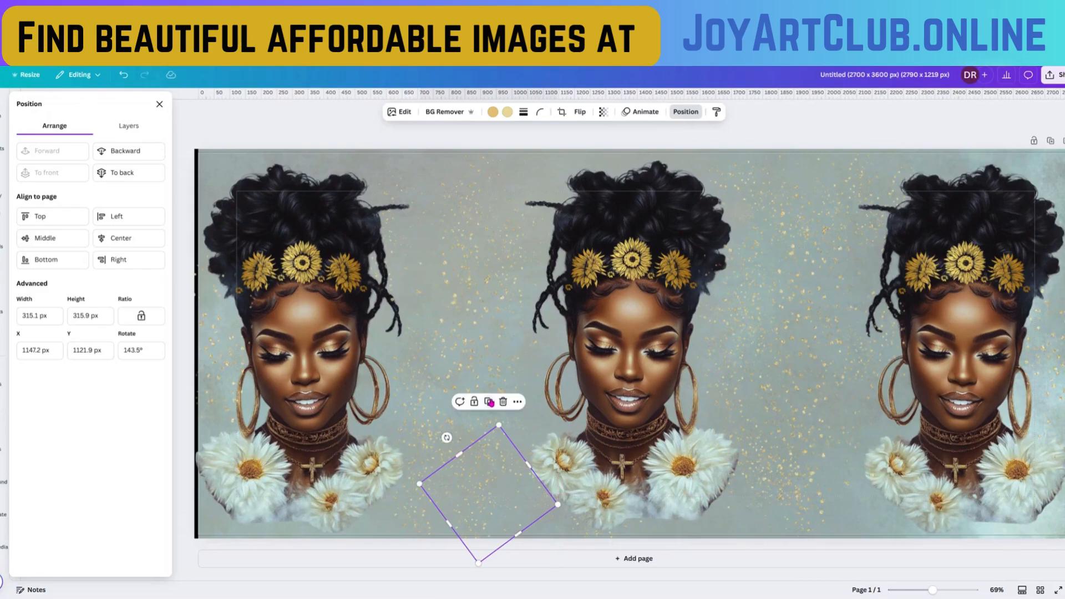
# Duplicate the low speckles twice, spreading the copies across the lower gap between the centre and right women
pyautogui.click(489, 402)
pyautogui.moveTo(494, 468); pyautogui.dragTo(847, 457)
pyautogui.click(849, 398)
pyautogui.moveTo(853, 488); pyautogui.dragTo(749, 507)
pyautogui.click(429, 299)
pyautogui.click(513, 325)
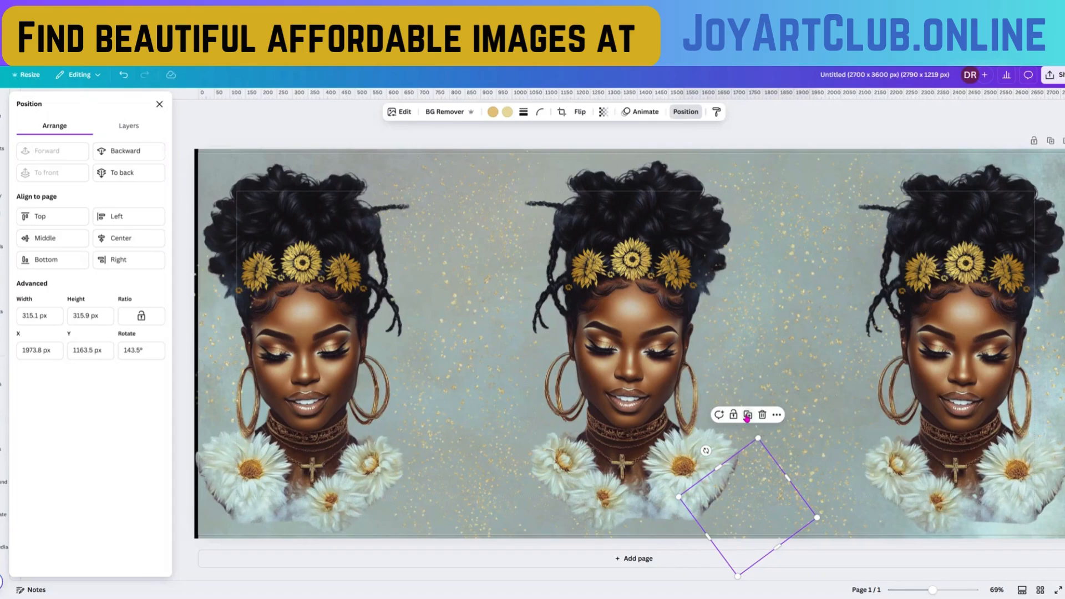
# Duplicate the small speckles twice more, placing one copy by the left woman's daisies and one high between the left and centre women
pyautogui.click(748, 417)
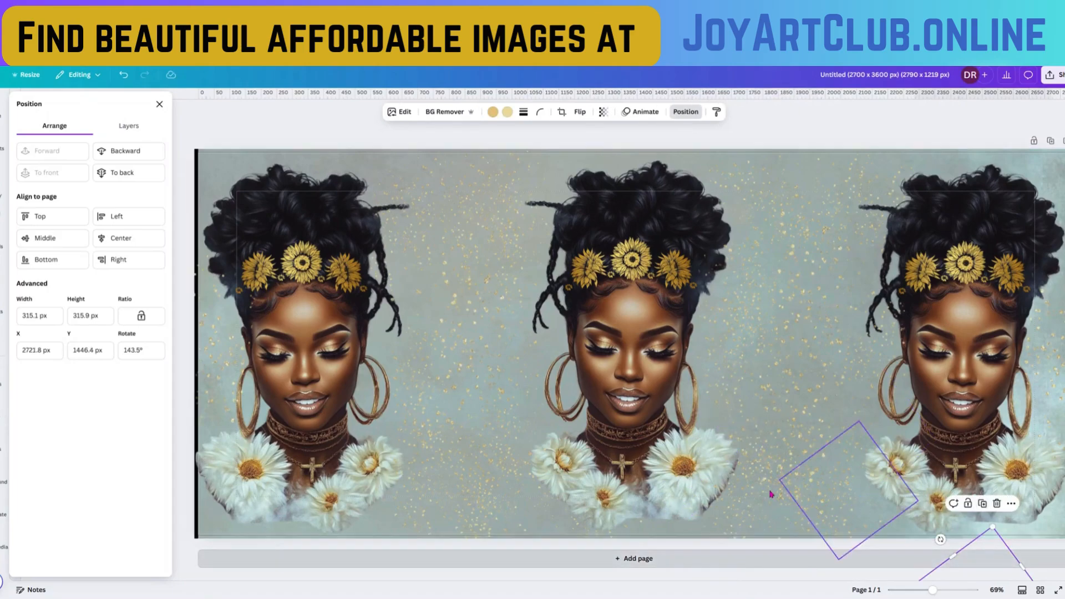
pyautogui.moveTo(981, 572); pyautogui.dragTo(394, 482)
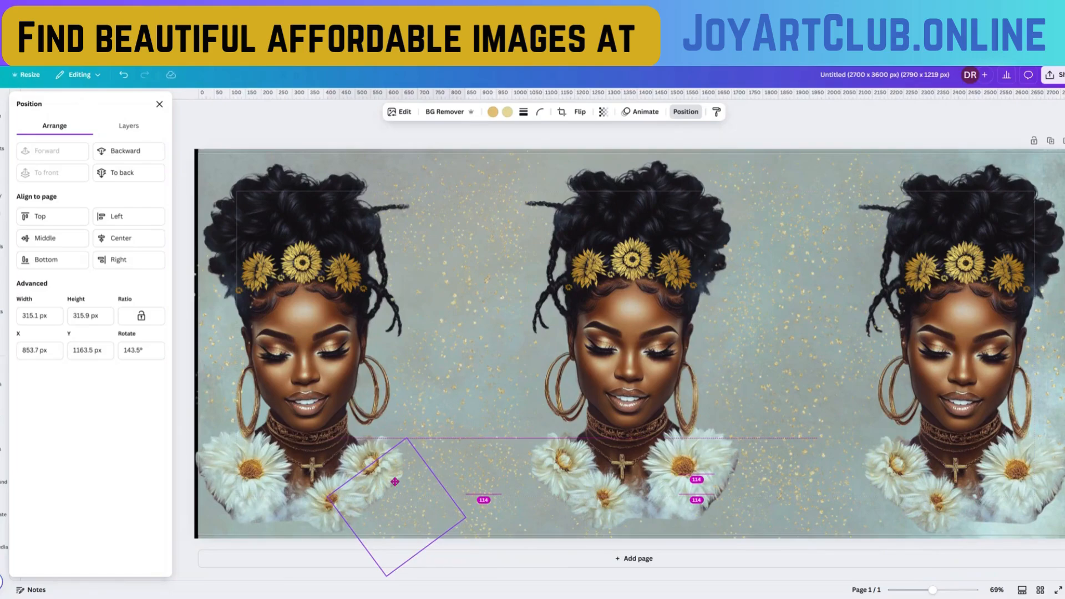
pyautogui.click(397, 415)
pyautogui.moveTo(411, 532); pyautogui.dragTo(472, 211)
pyautogui.click(221, 410)
pyautogui.click(1046, 252)
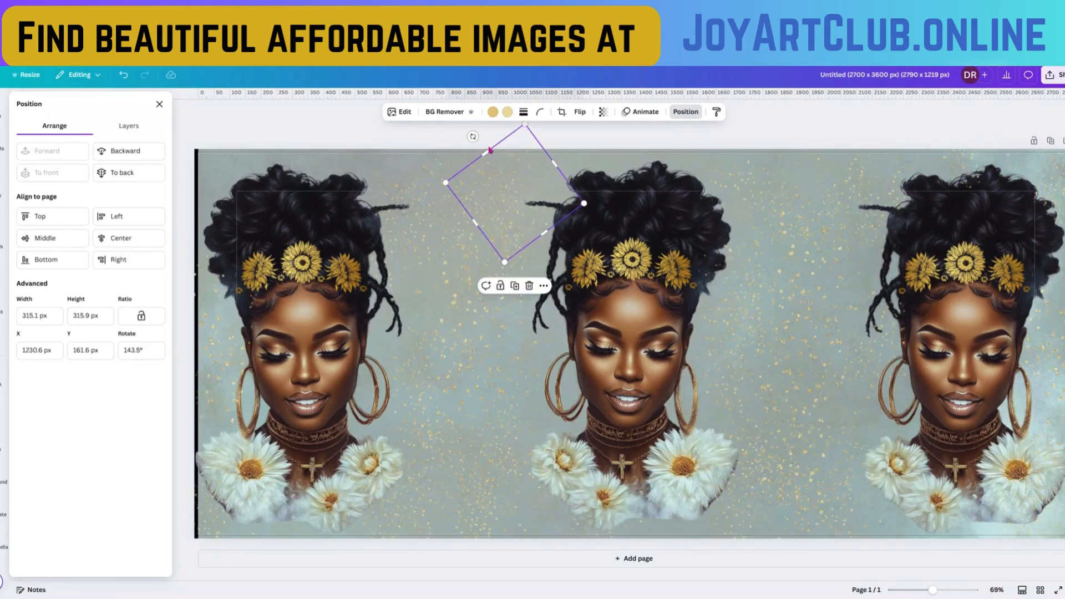
# Spread small speckles along the page's top edge, from above the left woman's hair to above the centre woman's hair
pyautogui.moveTo(525, 200); pyautogui.dragTo(324, 125)
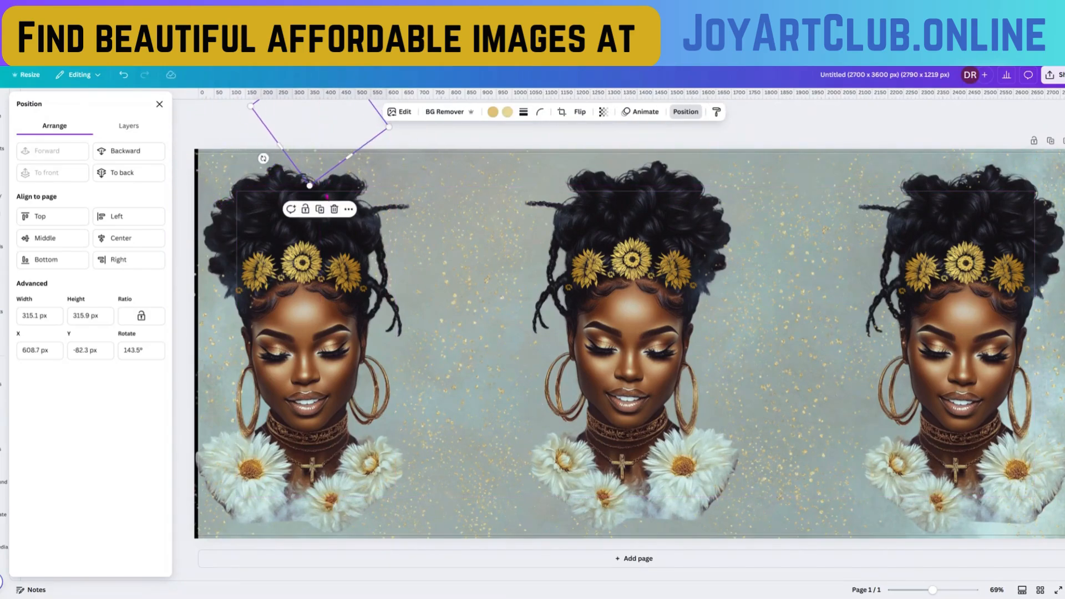
pyautogui.moveTo(303, 161); pyautogui.dragTo(541, 182)
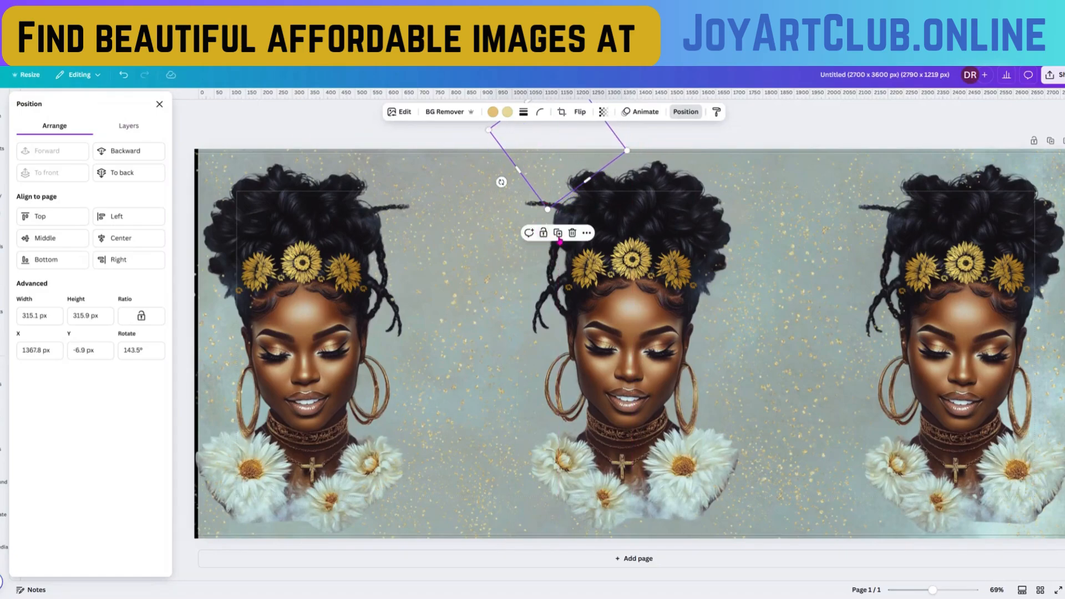
pyautogui.moveTo(556, 169); pyautogui.dragTo(614, 119)
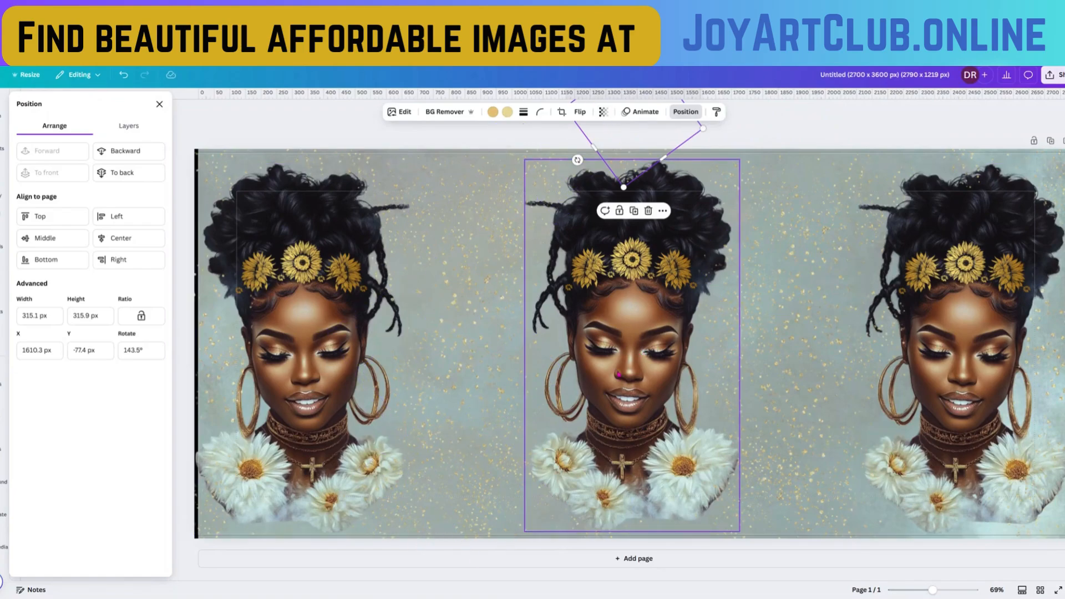
# Place the large speckles of about 535 x 536 px in the gap between the left and centre women
pyautogui.click(822, 377)
pyautogui.moveTo(835, 406); pyautogui.dragTo(505, 343)
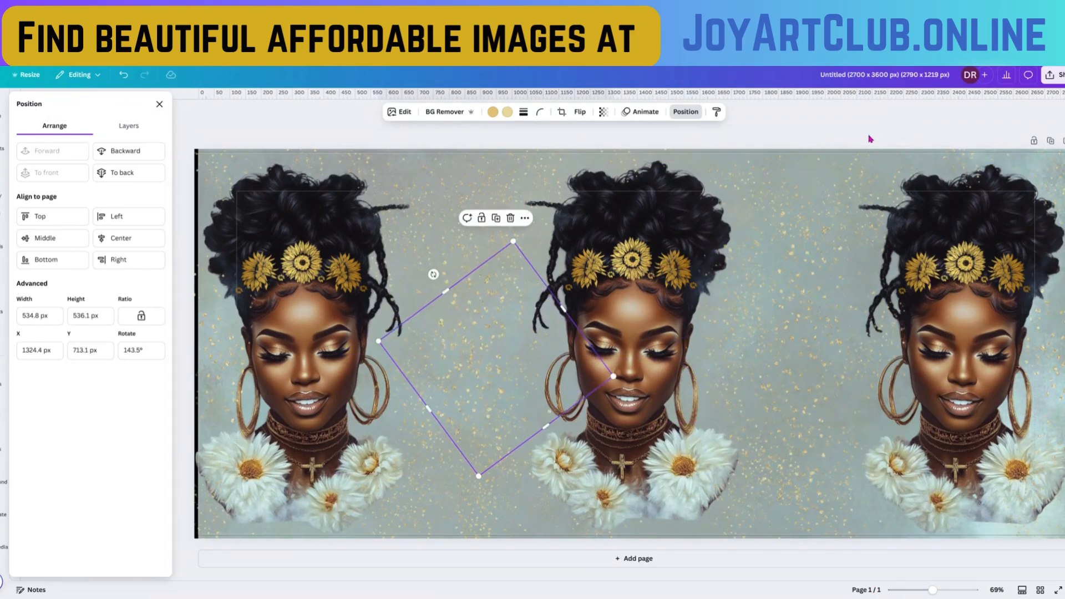
pyautogui.press('Escape')
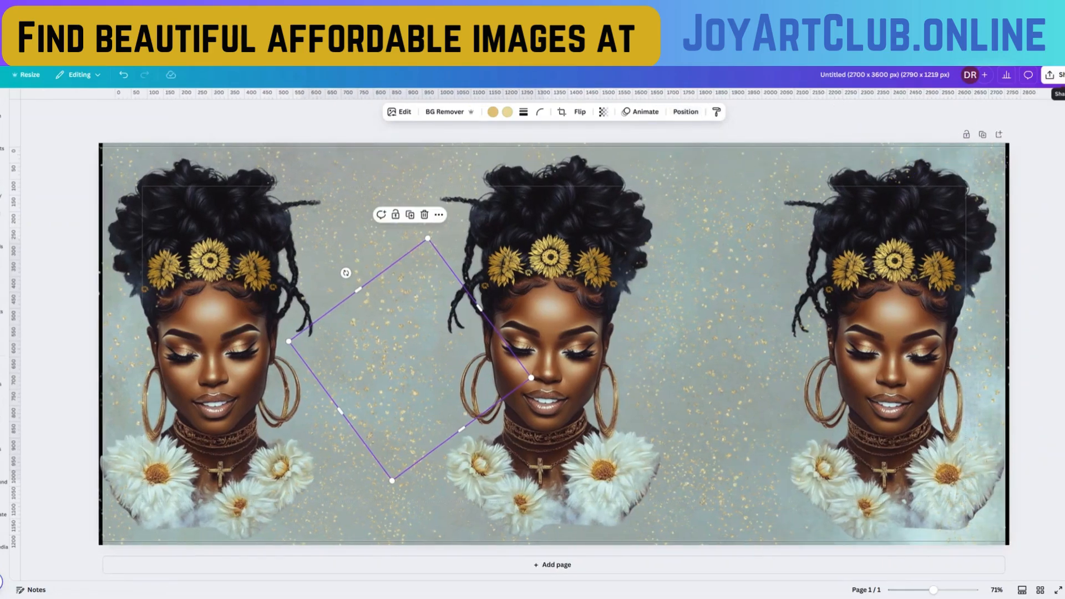
# Download the mug wrap as a PNG at 2.5 times its size, 6,975 x 3,048 px
pyautogui.click(1055, 75)
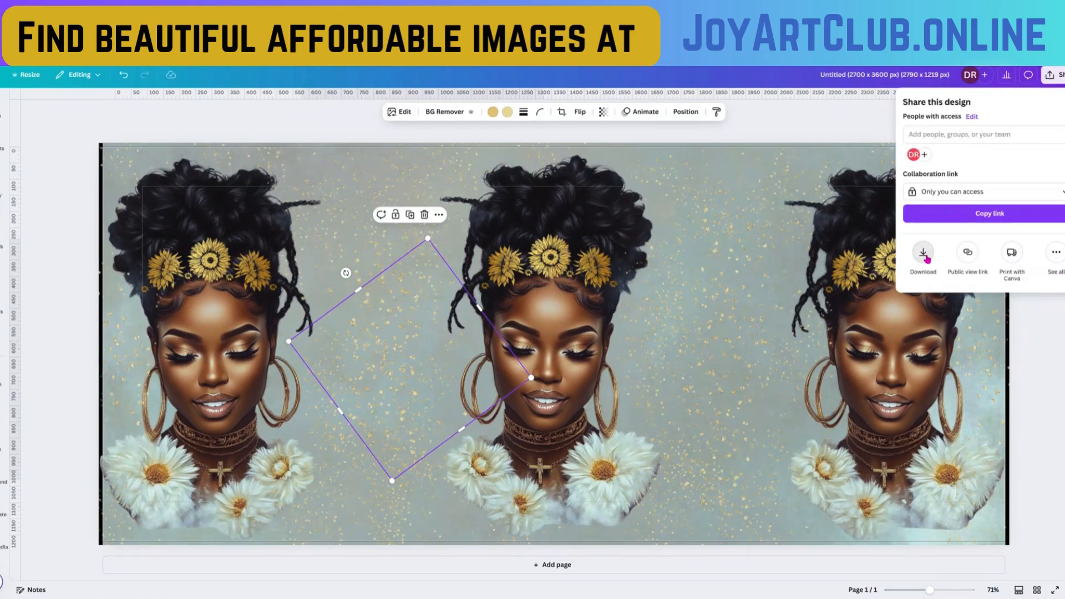
pyautogui.click(927, 259)
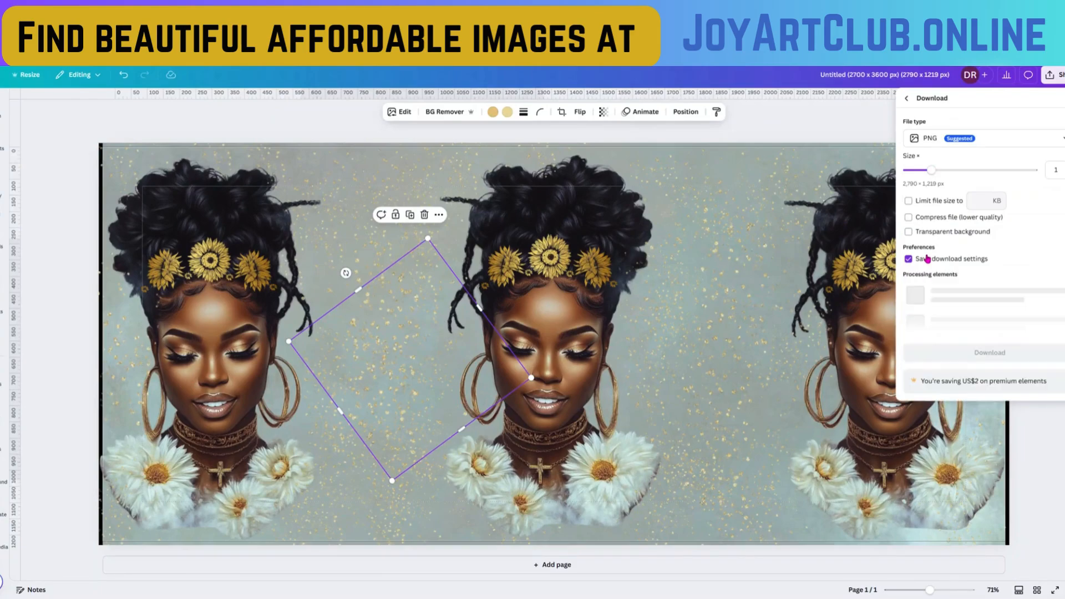
pyautogui.moveTo(934, 173); pyautogui.dragTo(1006, 172)
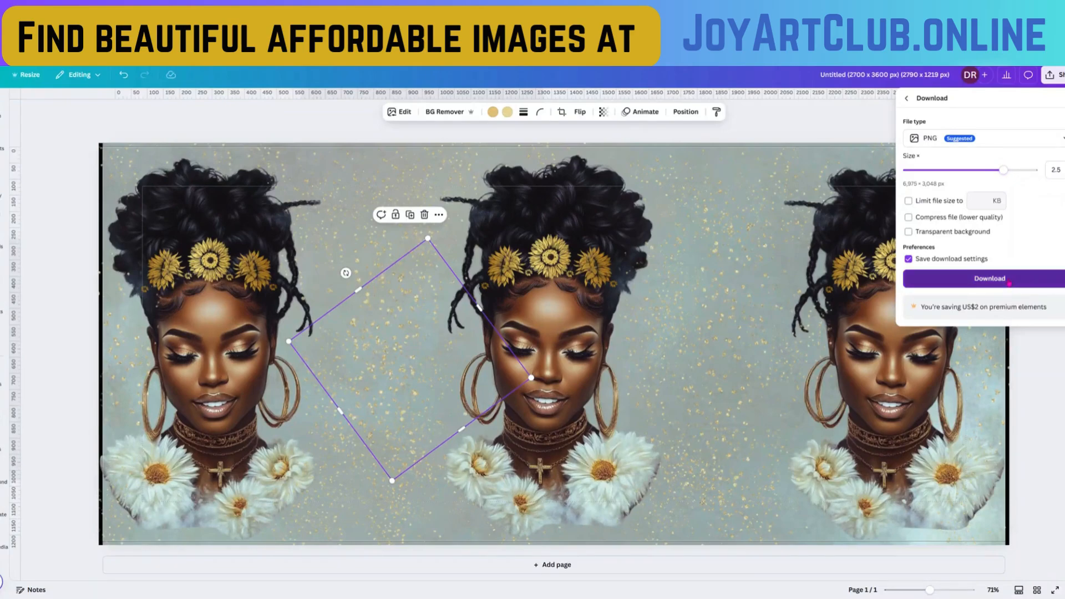
pyautogui.click(1009, 283)
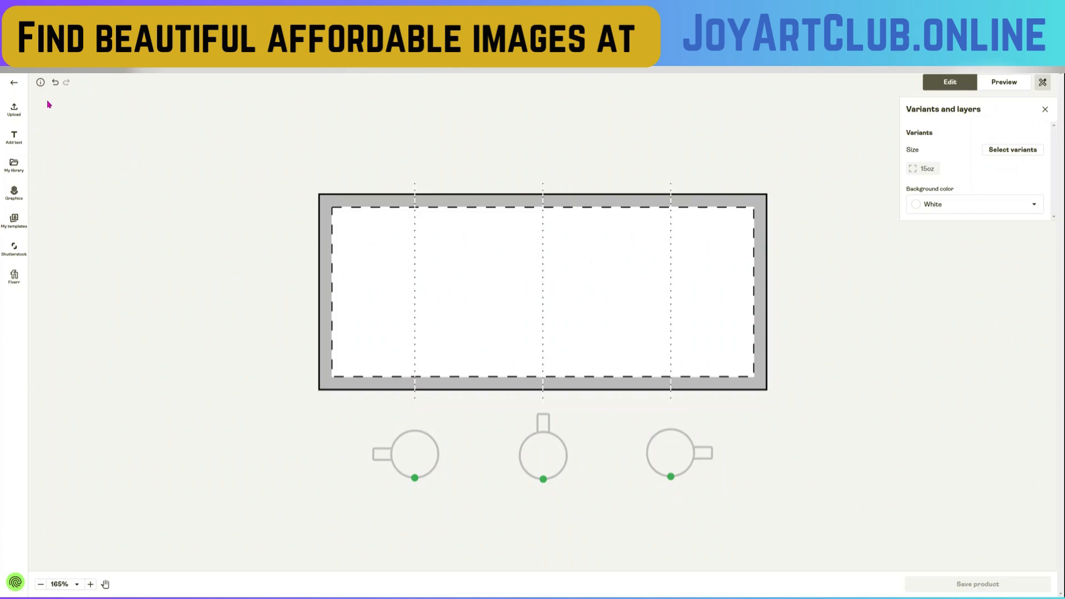
# Switch to Printify, upload the mug wrap design onto the 15oz mug's print area, and preview its mockup
pyautogui.click(41, 83)
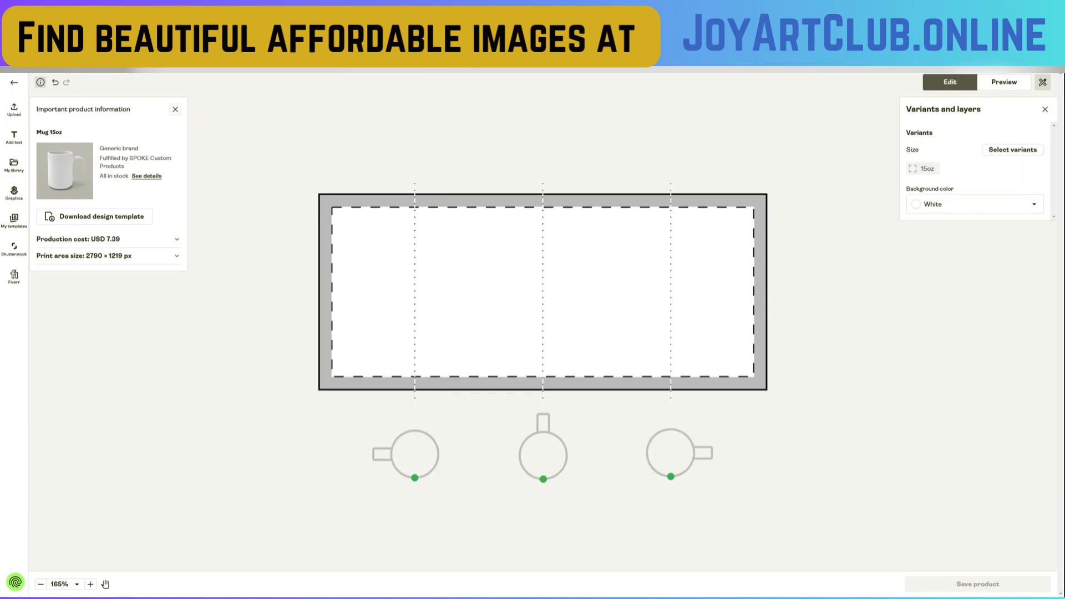
pyautogui.click(176, 109)
pyautogui.click(14, 110)
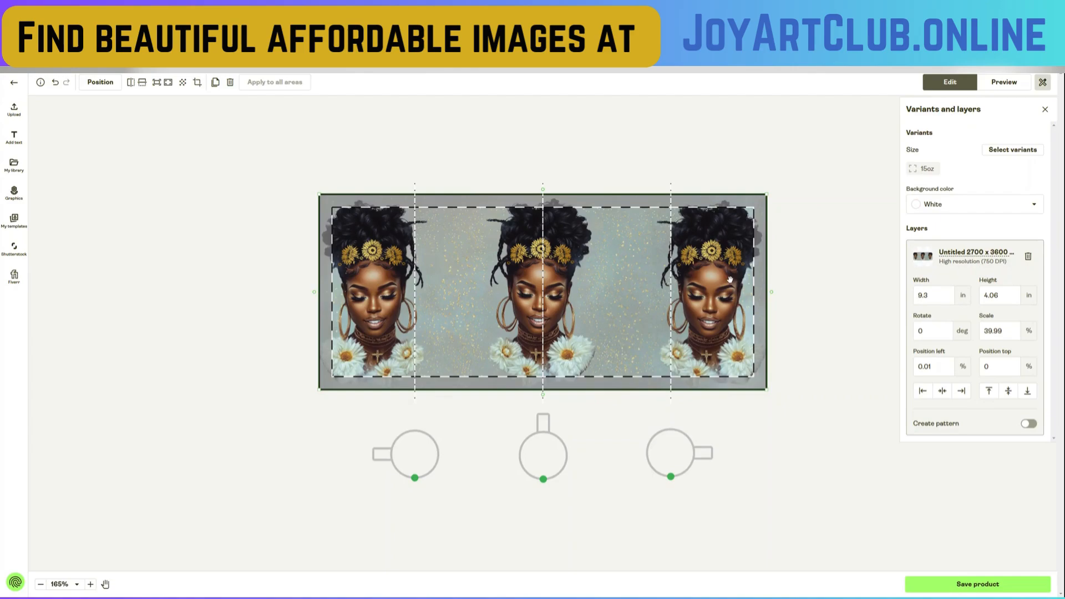
pyautogui.click(1003, 83)
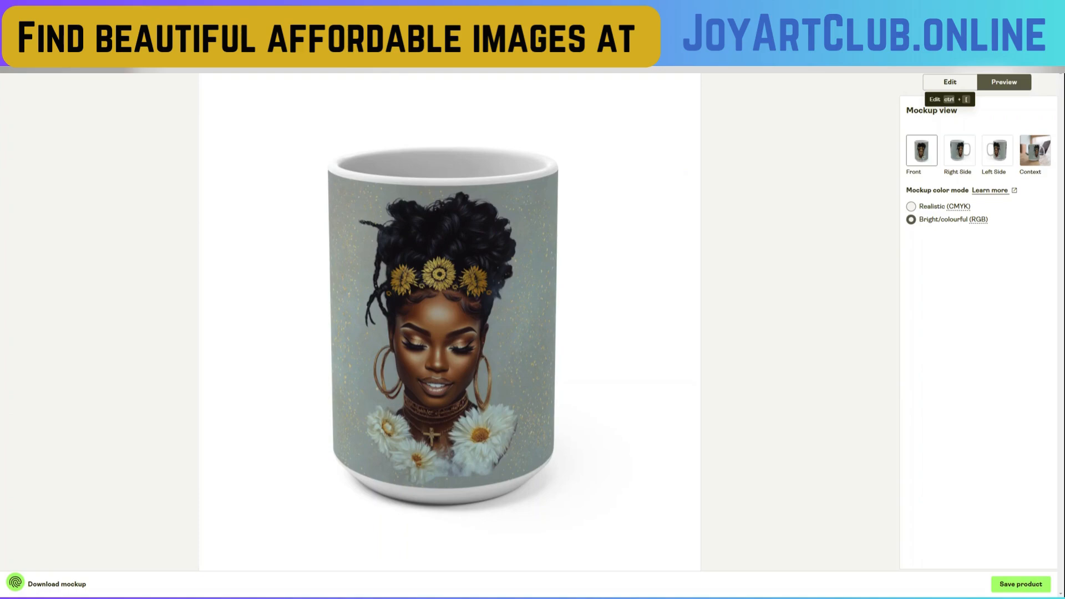
pyautogui.click(951, 83)
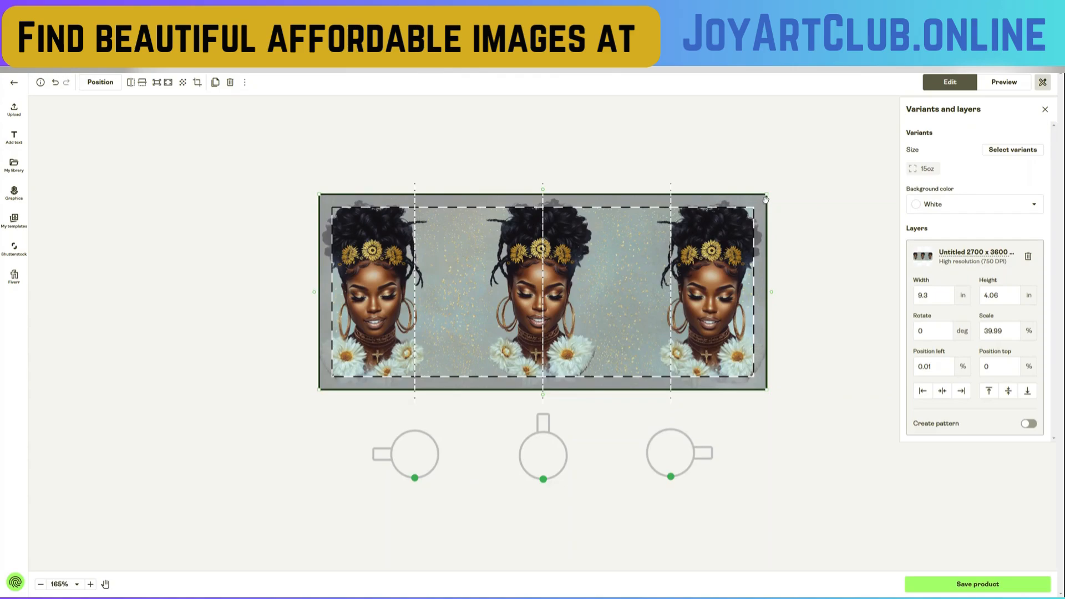
# Scale the design to about 8.76 x 3.83 in at about 2.9% left and 5.79% top within the dashed guide, and preview the mug
pyautogui.moveTo(768, 198); pyautogui.dragTo(752, 212)
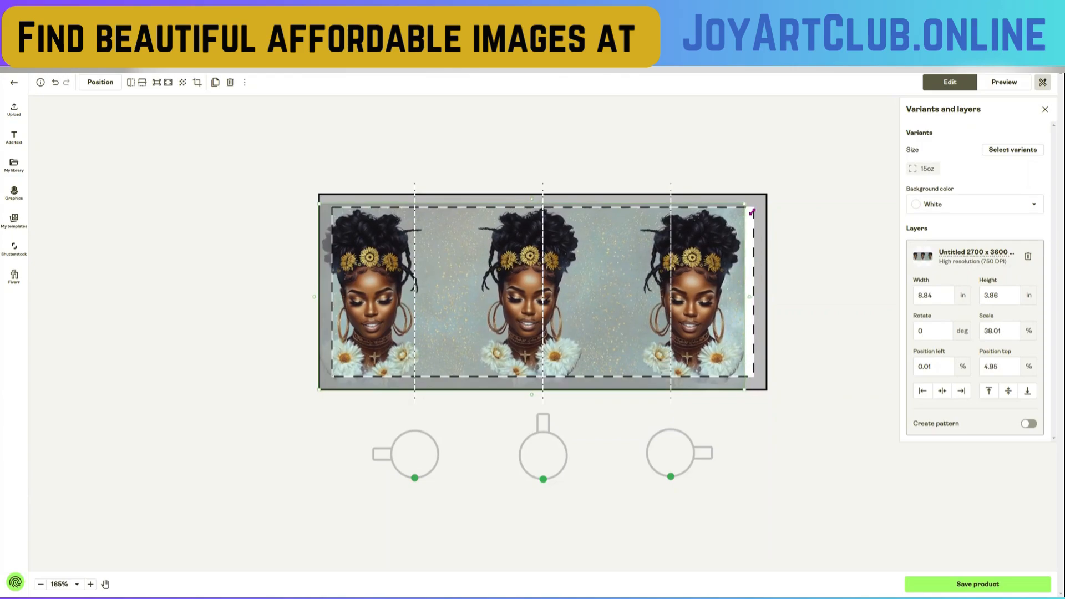
pyautogui.moveTo(681, 286); pyautogui.dragTo(689, 290)
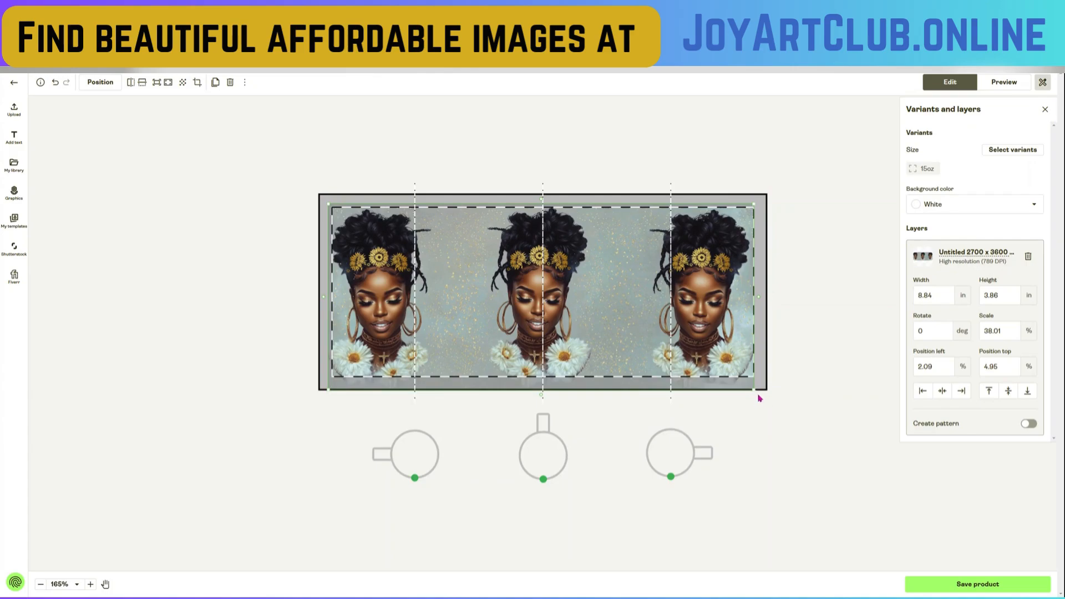
pyautogui.moveTo(753, 391); pyautogui.dragTo(743, 384)
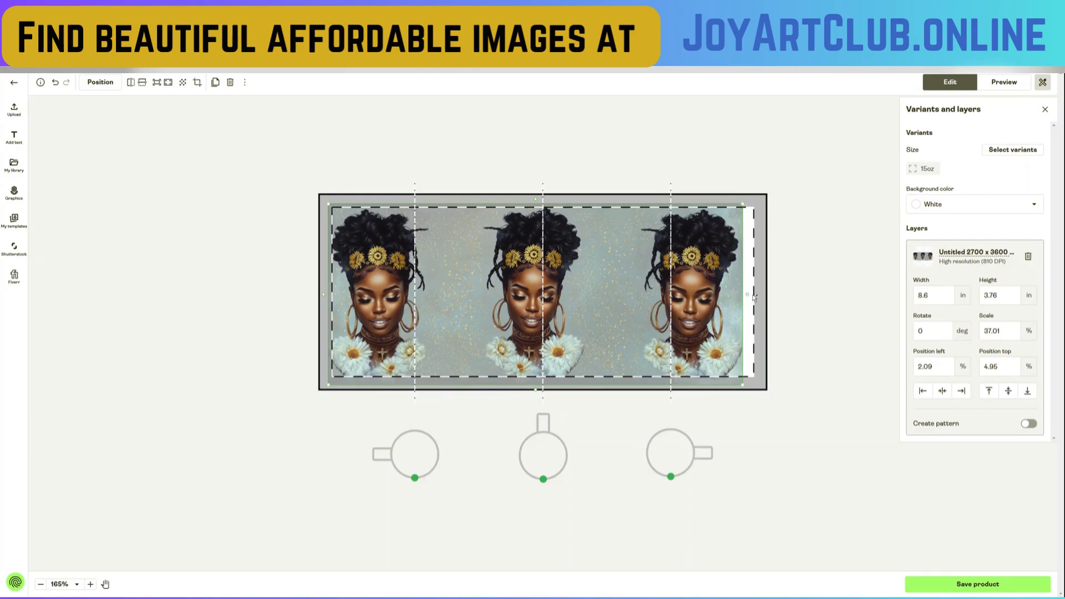
pyautogui.moveTo(743, 384); pyautogui.dragTo(755, 391)
pyautogui.moveTo(690, 345); pyautogui.dragTo(694, 342)
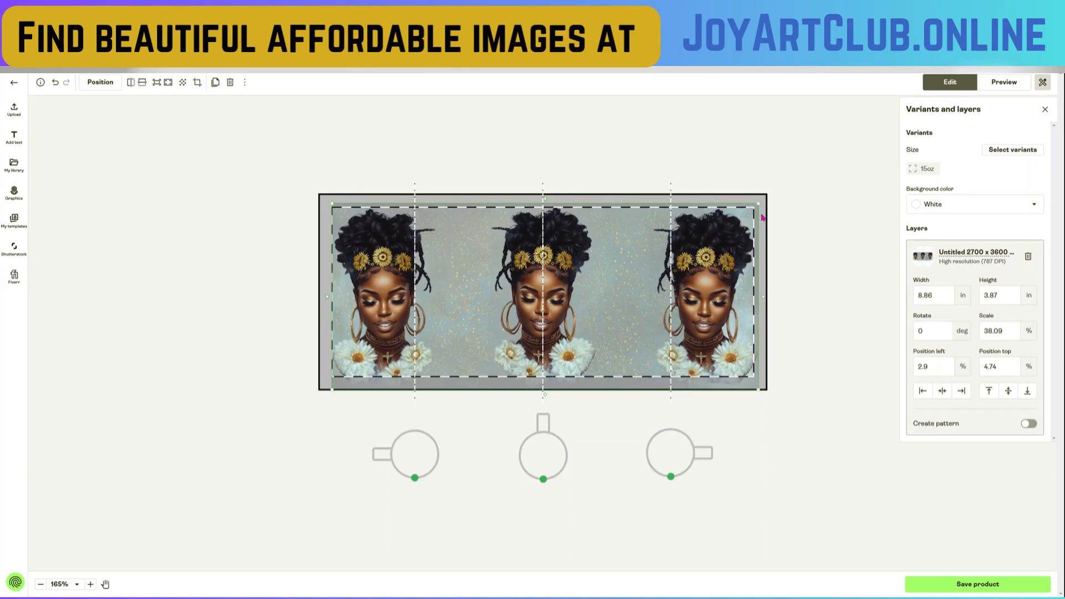
pyautogui.moveTo(759, 205)
pyautogui.mouseDown()
pyautogui.moveTo(771, 198)
pyautogui.moveTo(760, 210)
pyautogui.mouseUp()
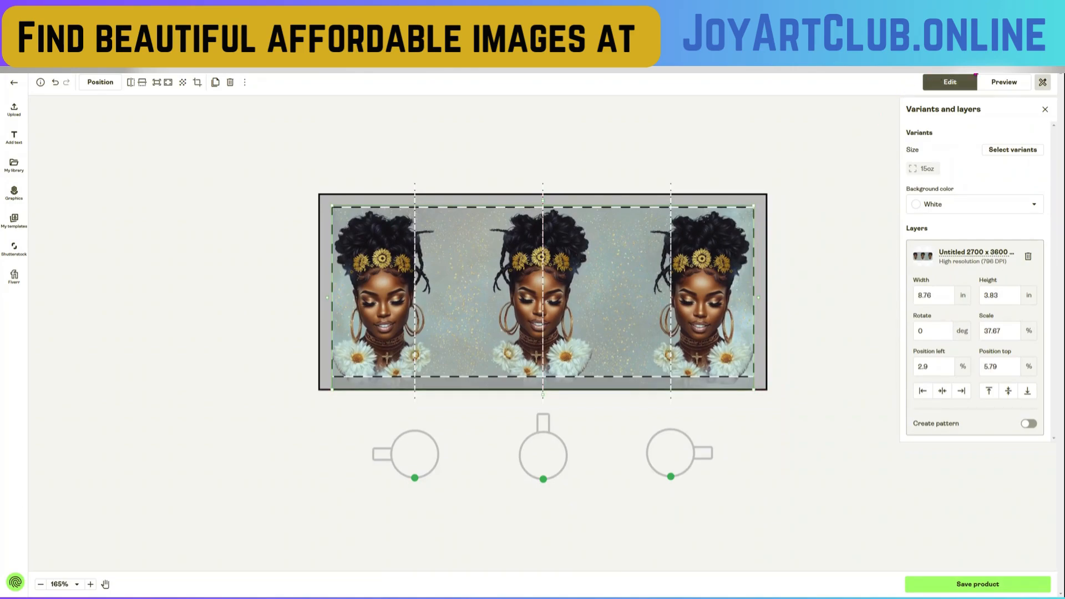
pyautogui.click(1005, 83)
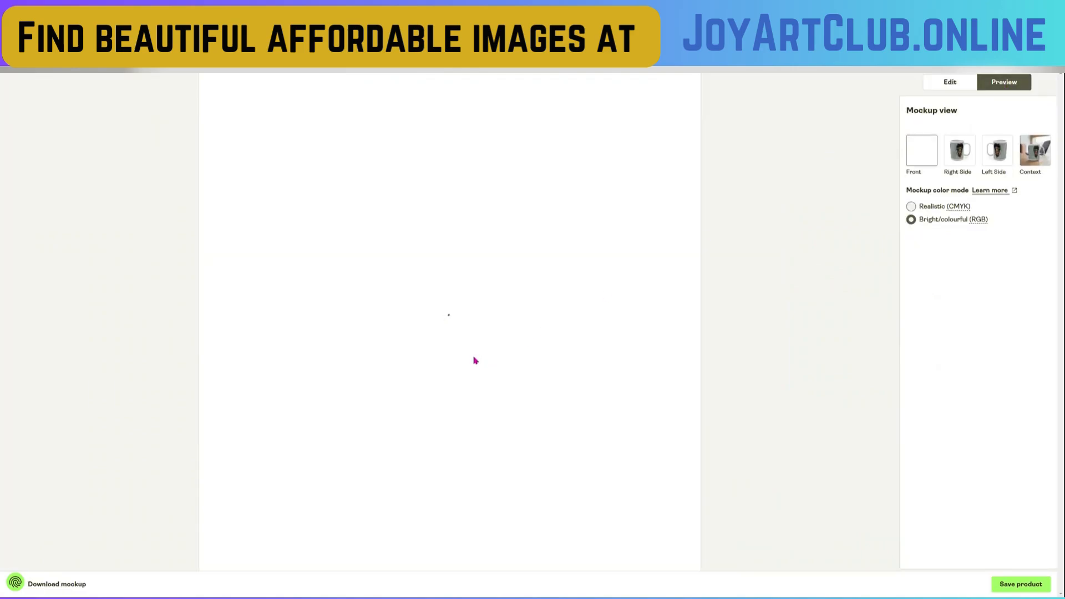